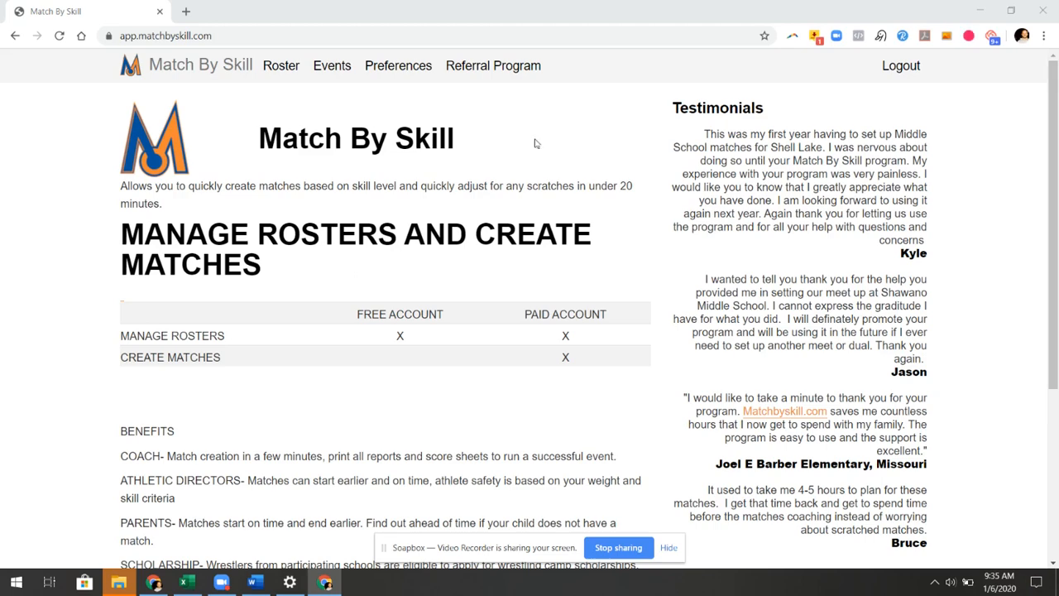
Open the Events menu in the top navigation of the Match By Skill home page
click(346, 74)
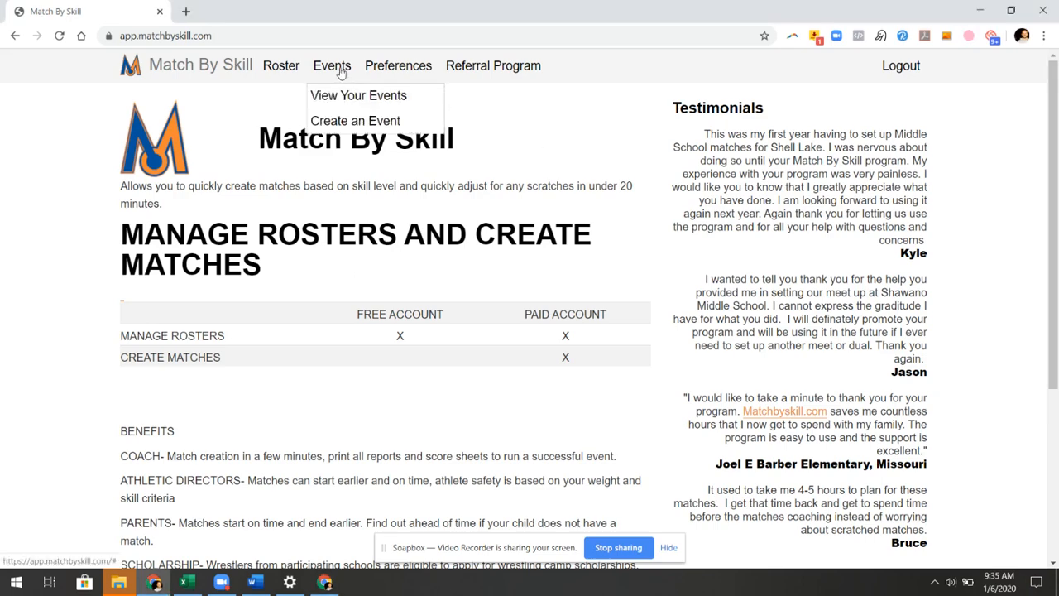
Create an event titled 'Demo' on Jan 14, 2020 at 04:30 pm and save it
click(355, 121)
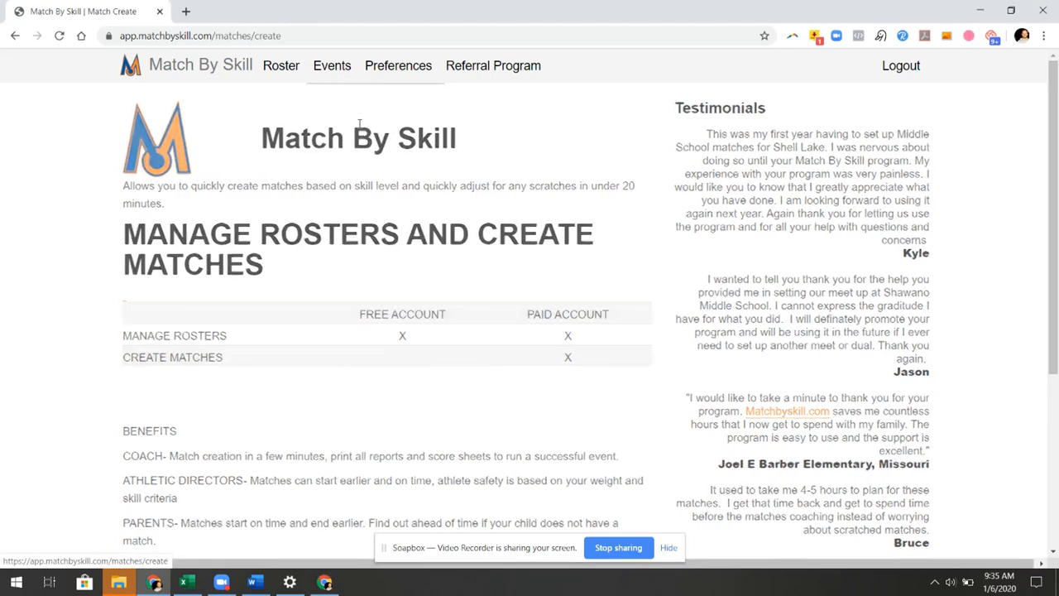
click(387, 208)
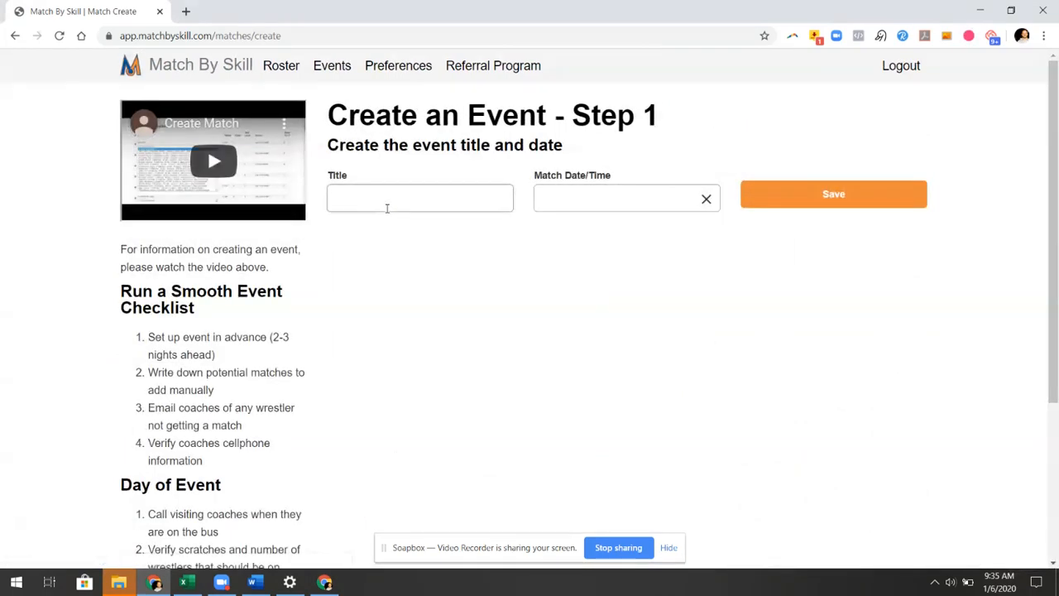
text(Demo)
key(Tab)
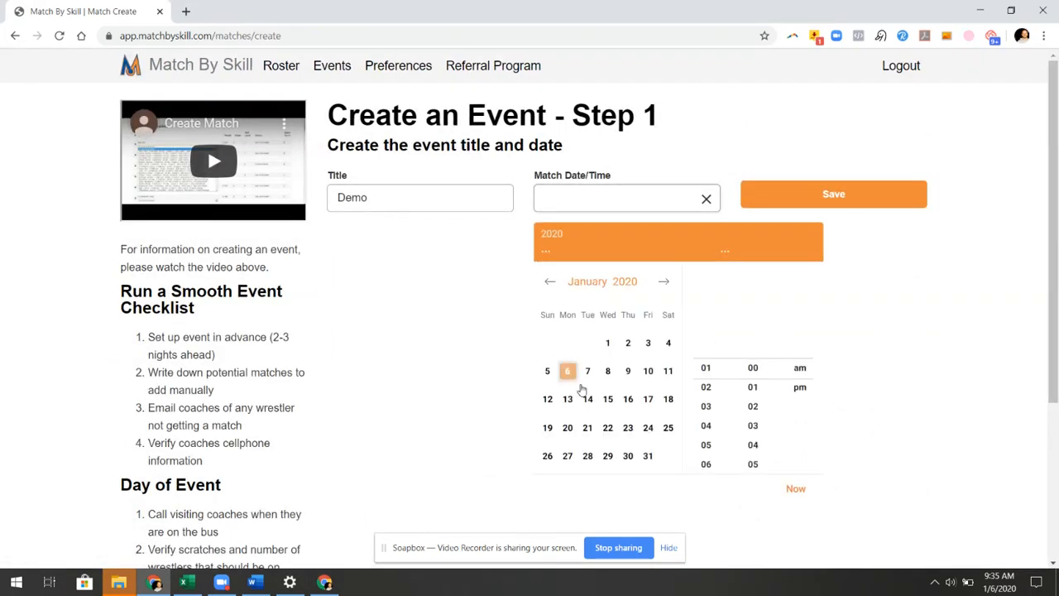
click(587, 399)
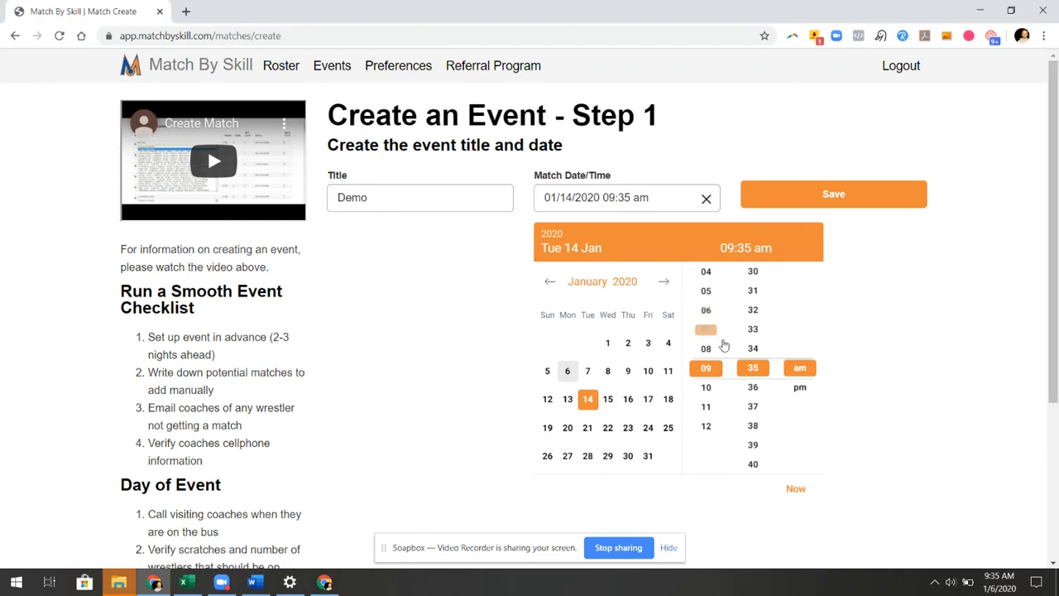
click(705, 273)
click(754, 274)
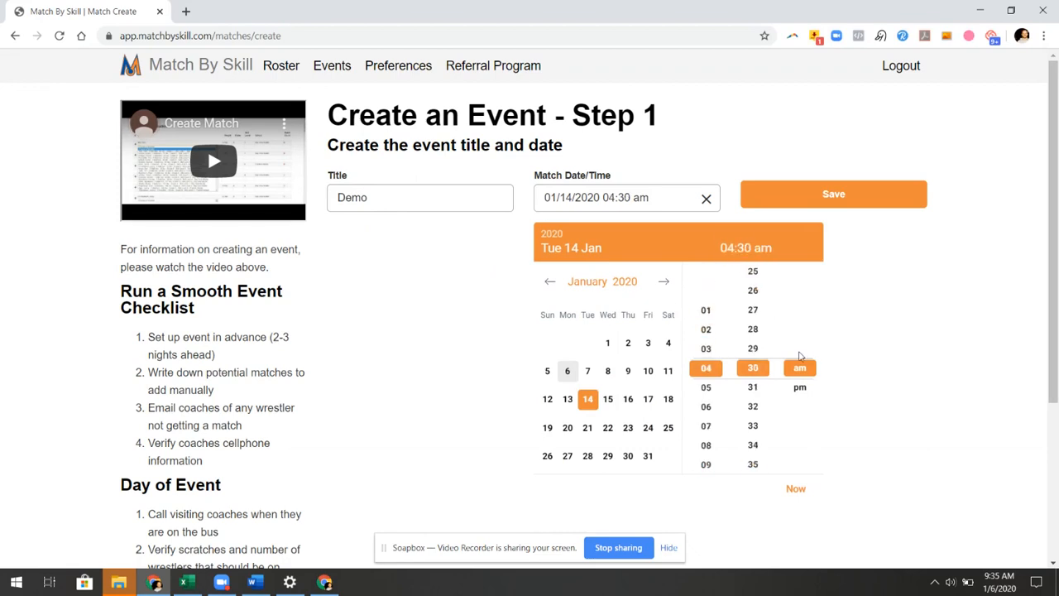
click(799, 387)
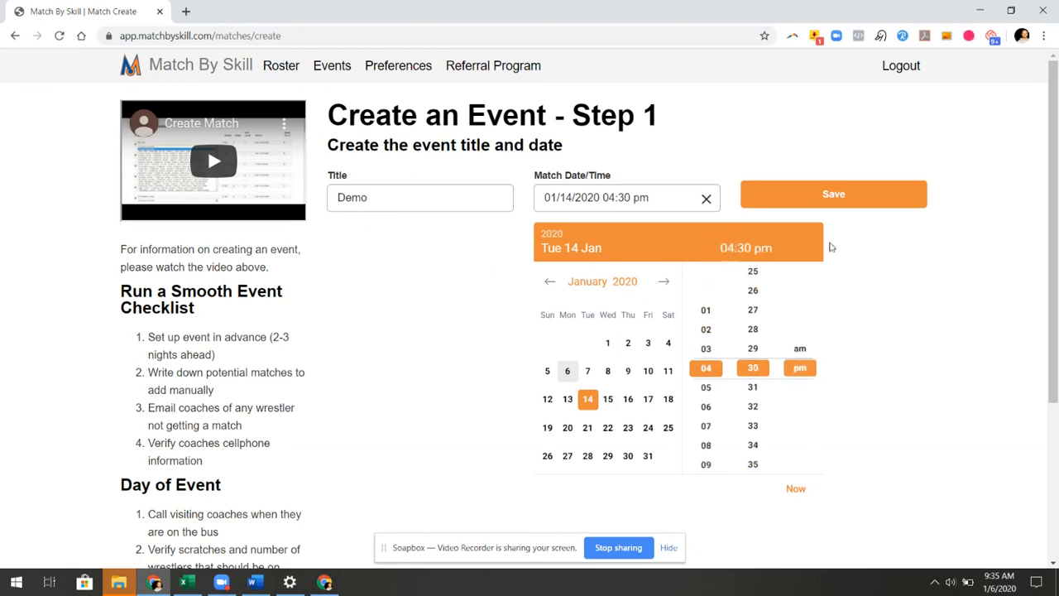
click(836, 196)
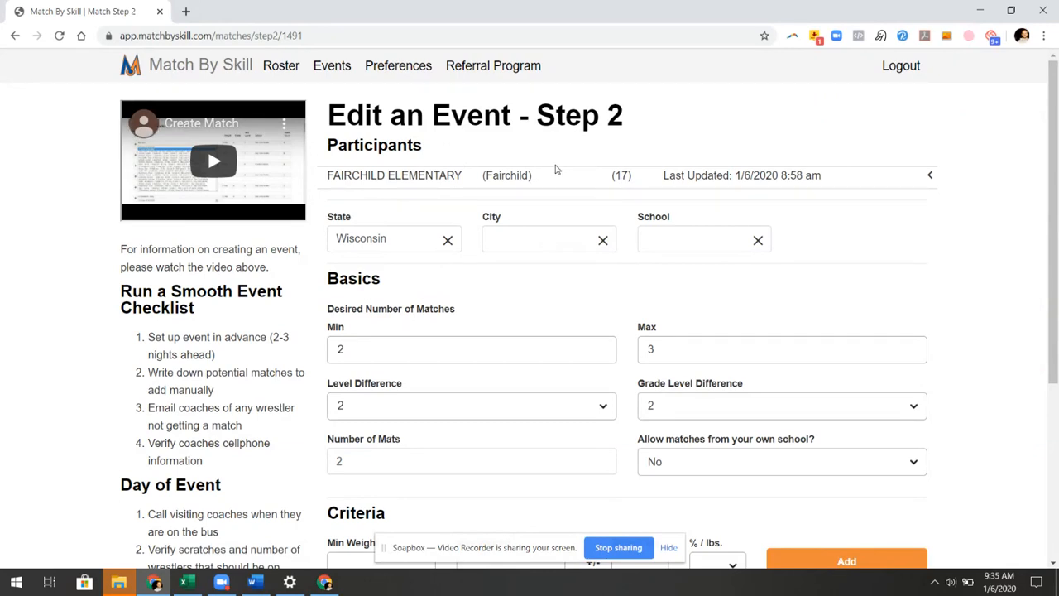
Add BAY VIEW MIDDLE from Green Bay as an event participant
click(507, 240)
text(green)
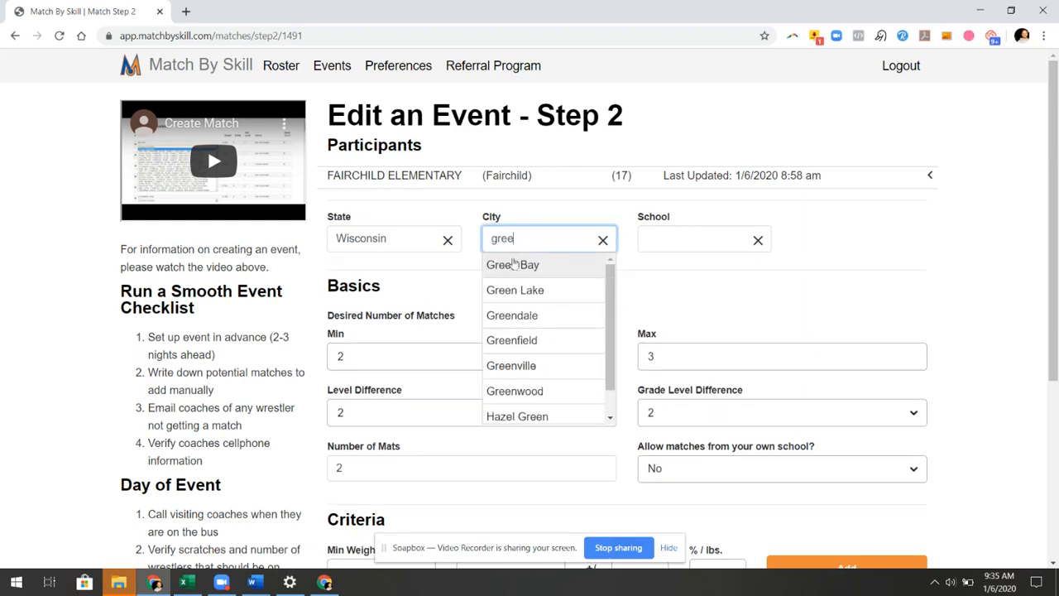
click(504, 264)
click(673, 242)
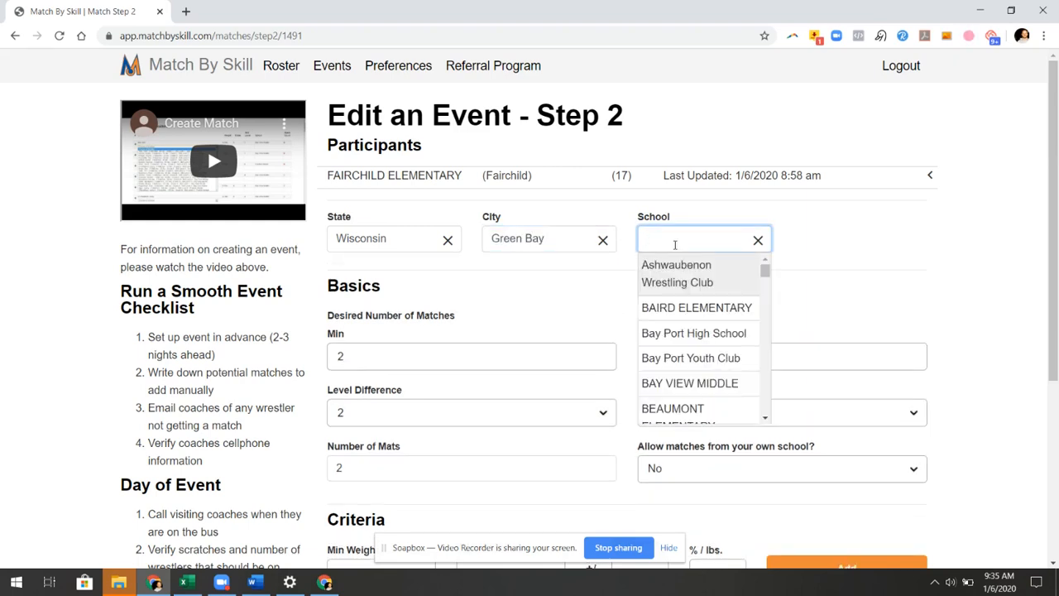
click(704, 385)
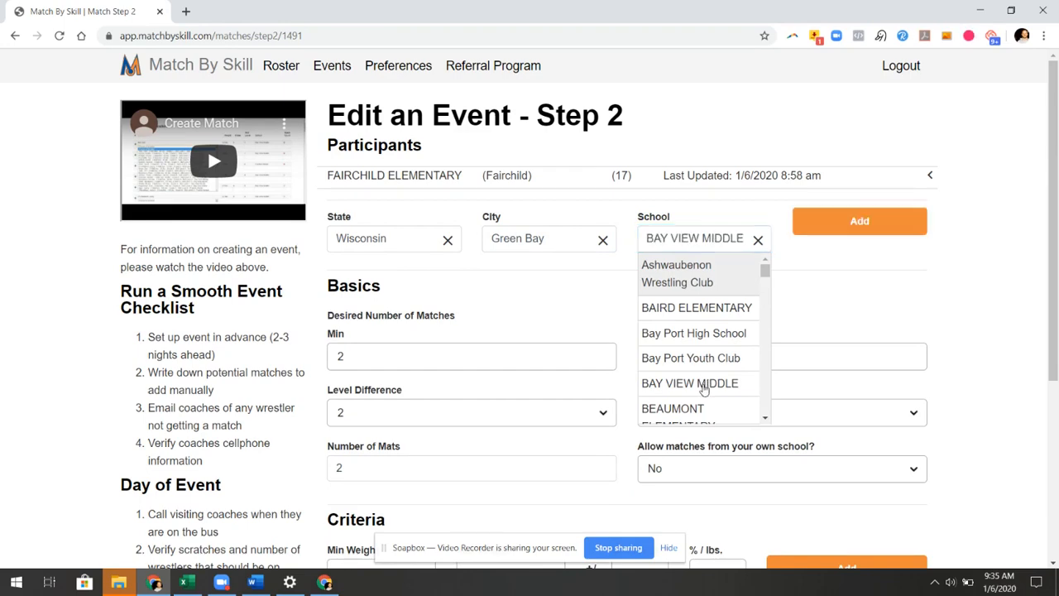
click(830, 220)
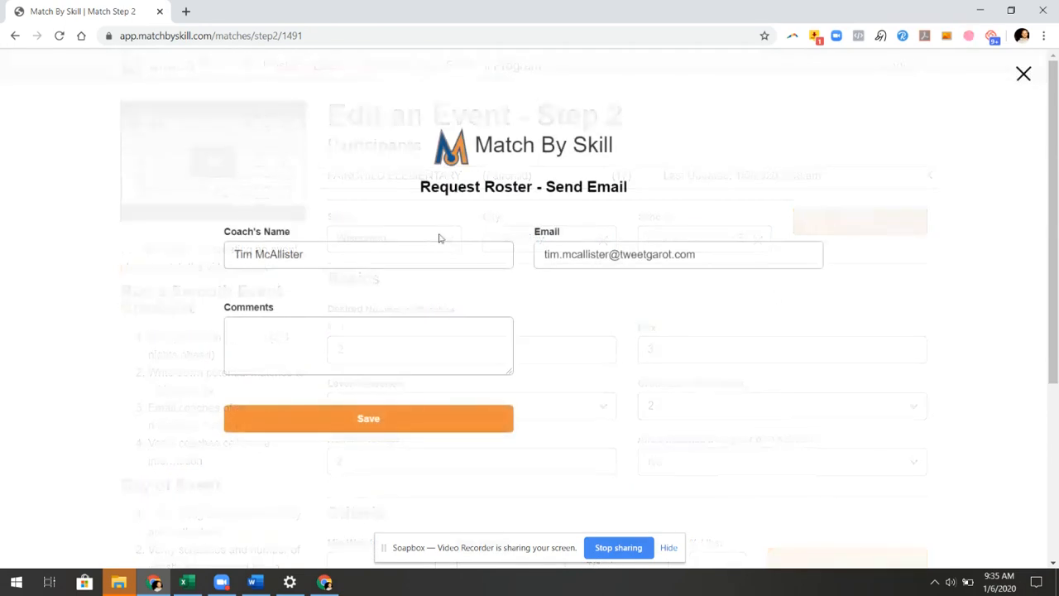
Send its roster request with the demo address as coach name and e-mail, comment 'test'
triple_click(421, 251)
key(ctrl+v)
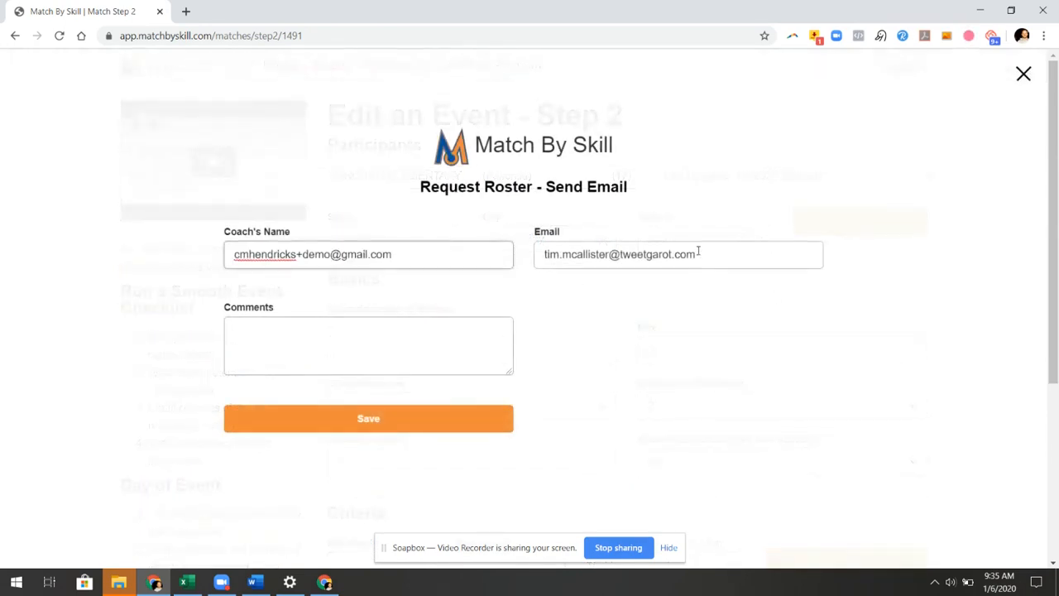
triple_click(699, 251)
key(ctrl+v)
click(356, 352)
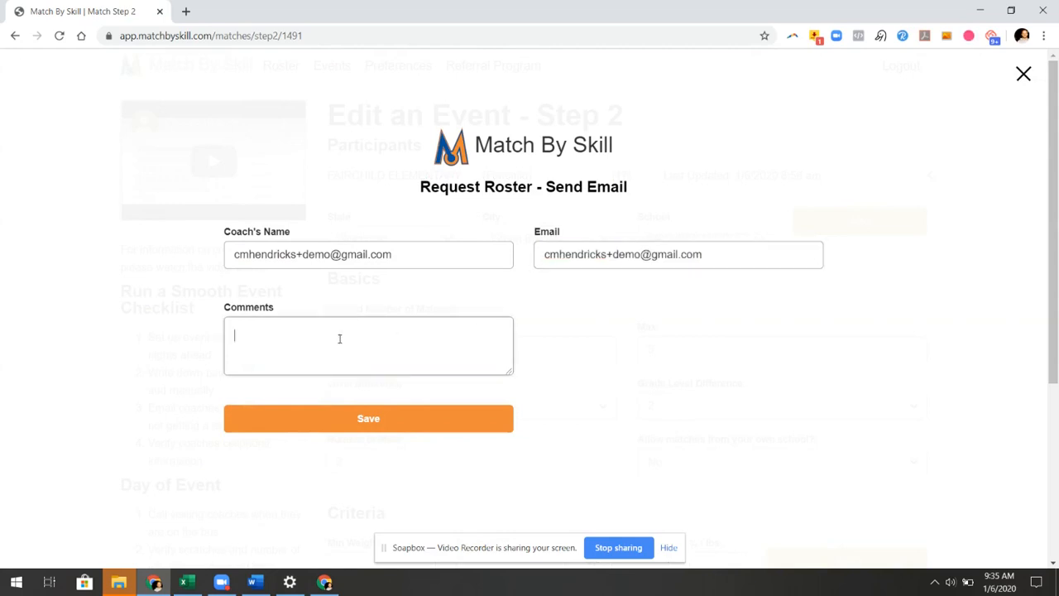
text(test)
click(355, 428)
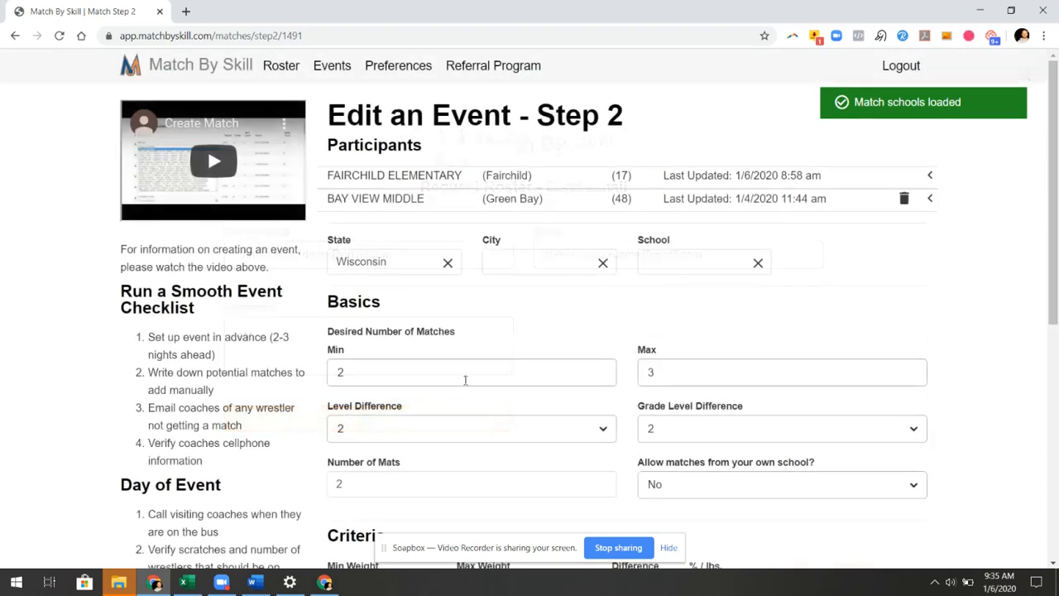
Add Pulaski Community Middle from Pulaski as an event participant
click(508, 267)
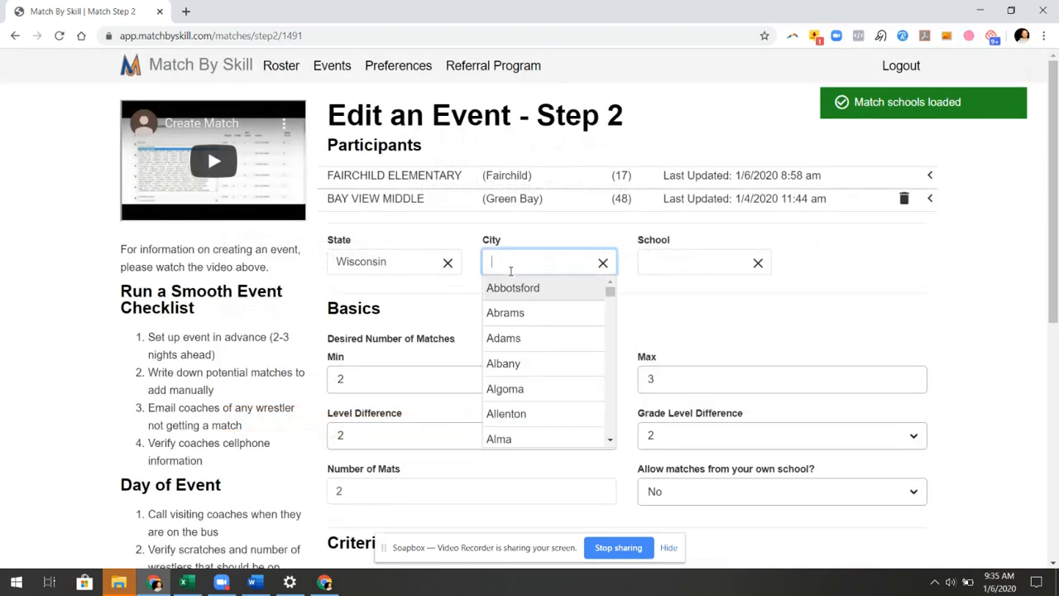
text(pul)
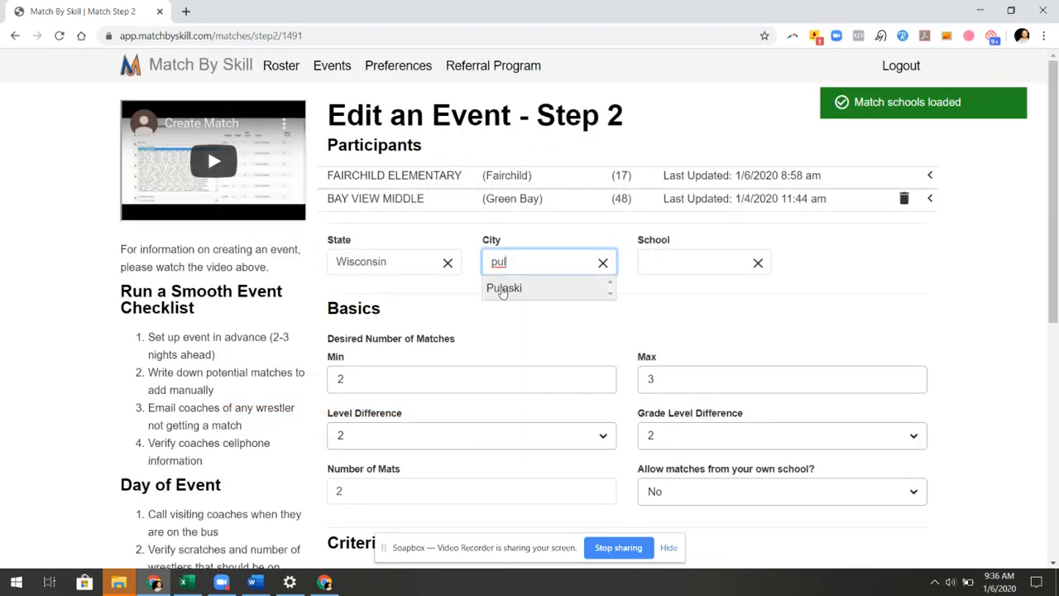
click(505, 288)
click(689, 270)
click(696, 339)
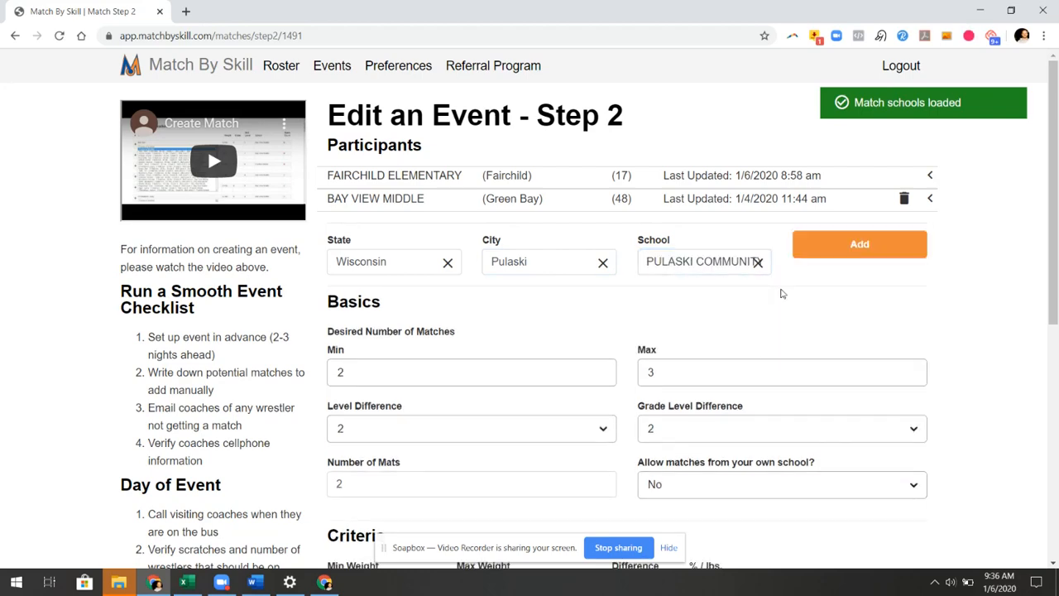
click(841, 251)
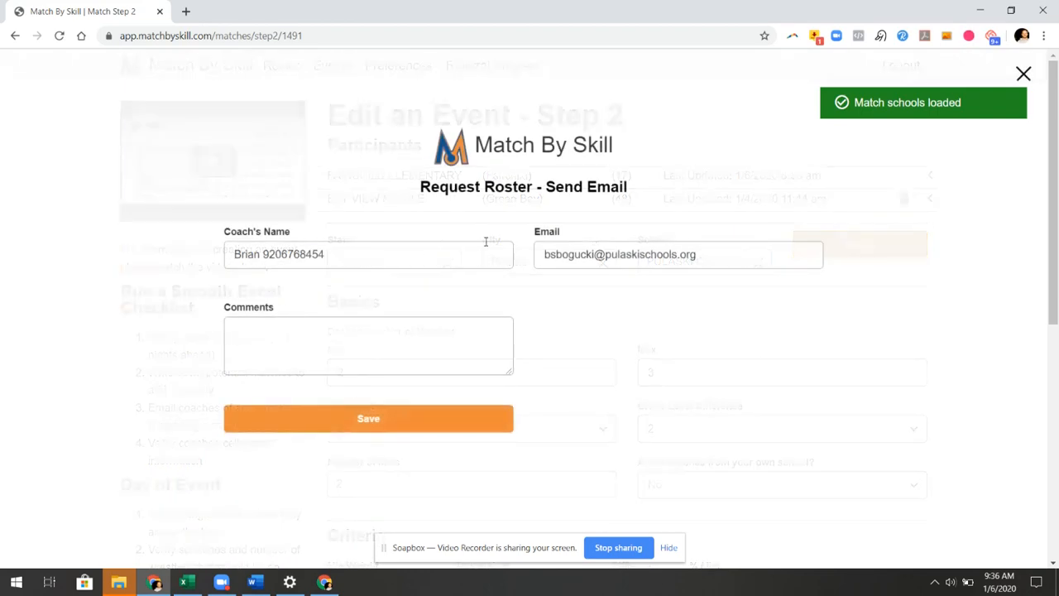
Send its roster request with the demo address as coach name and e-mail, comment 'test'
triple_click(420, 255)
key(ctrl+v)
click(720, 262)
triple_click(719, 262)
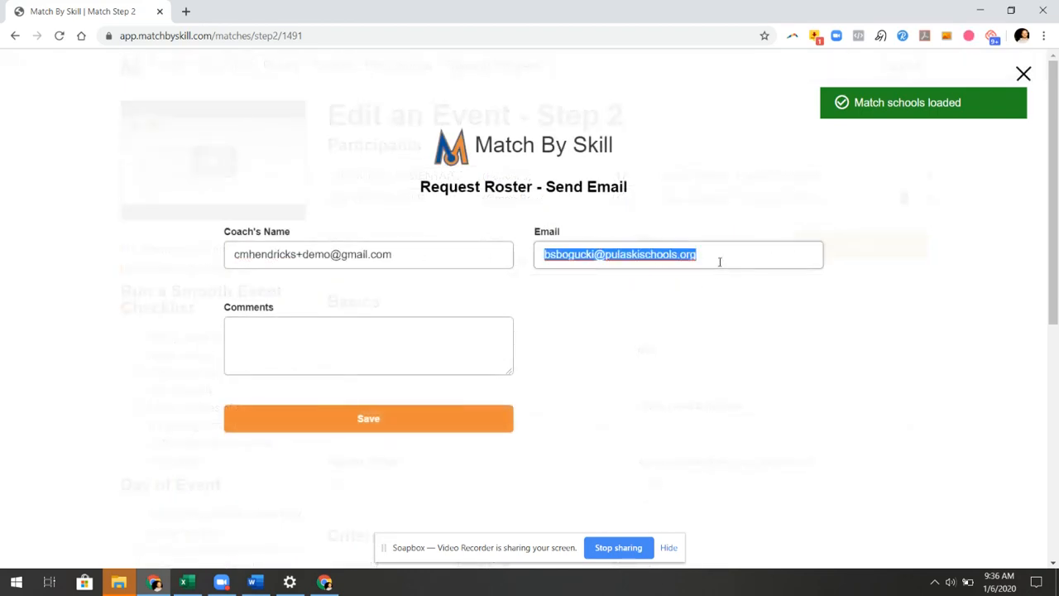
key(ctrl+v)
click(365, 339)
text(test)
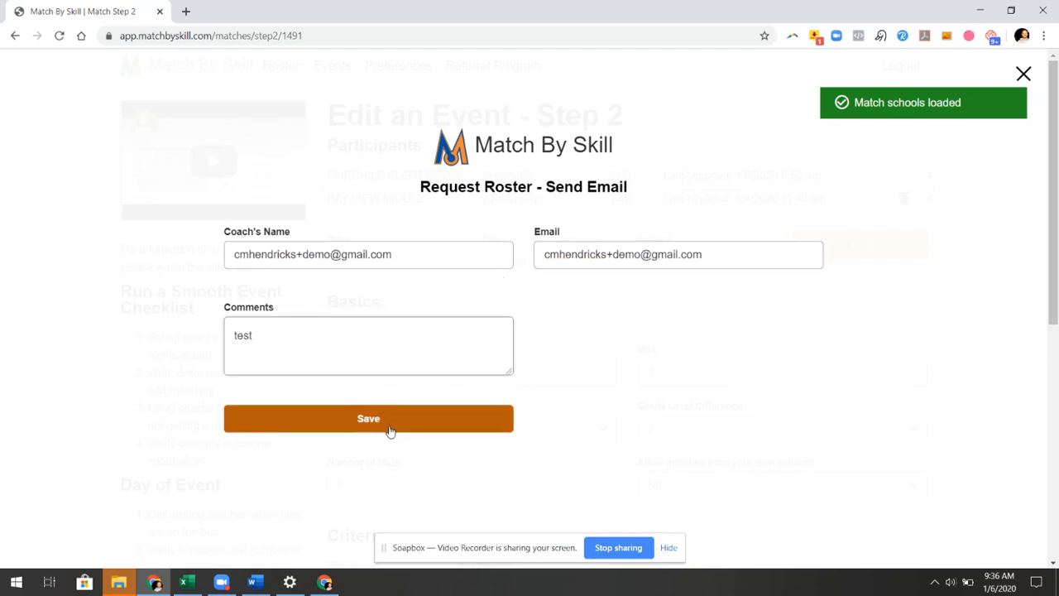
click(389, 426)
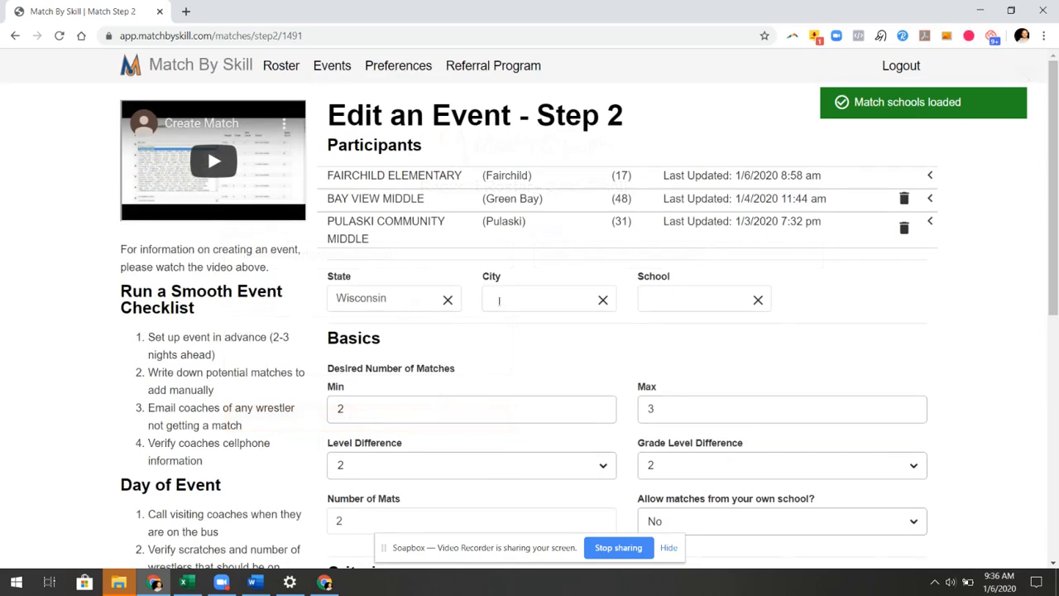
click(499, 300)
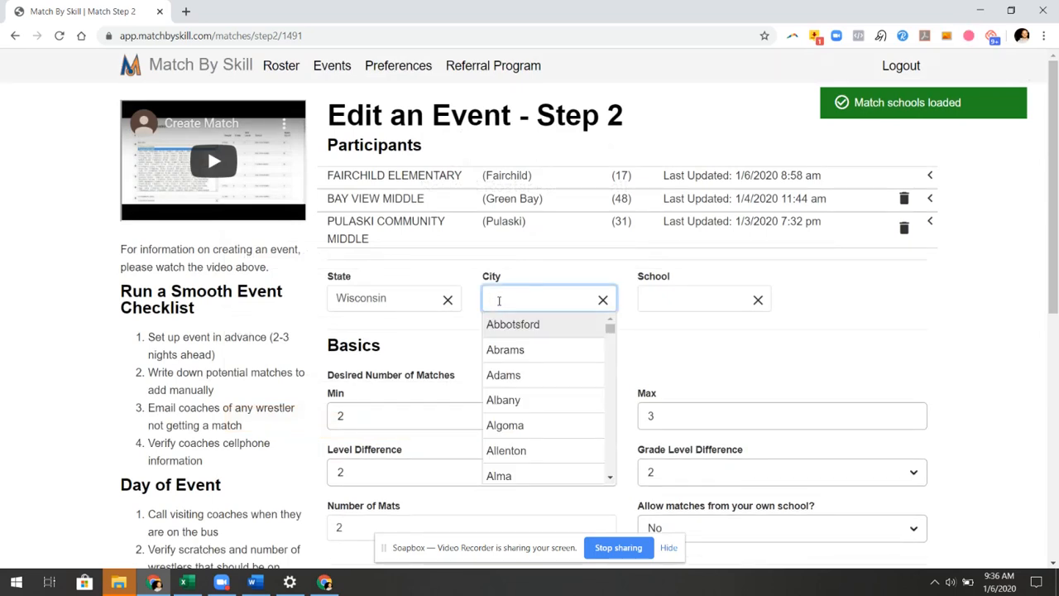
Add EDISON MIDDLE from Green Bay as an event participant
text(green)
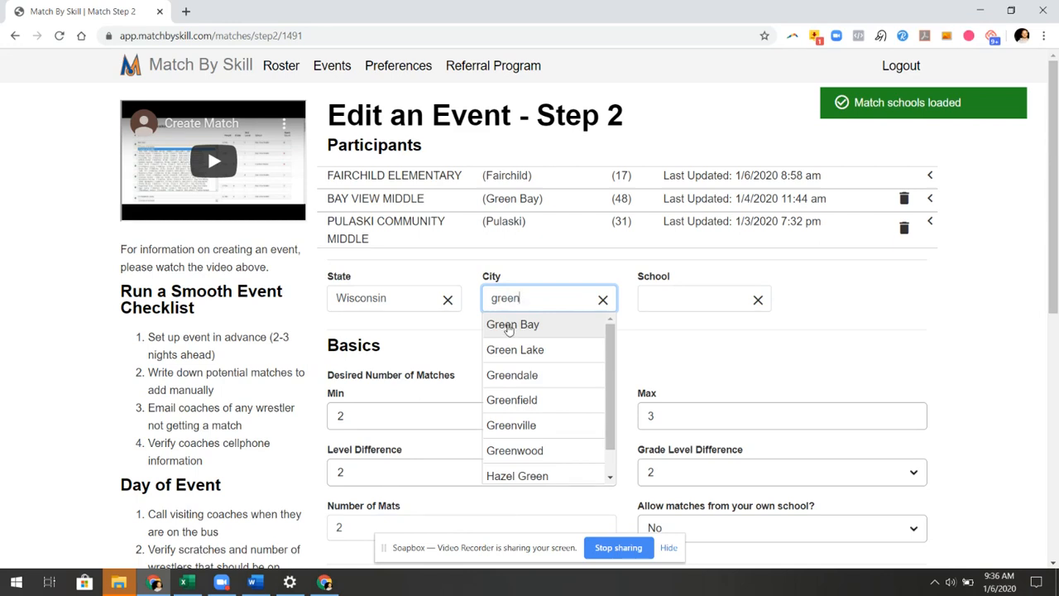
click(510, 326)
click(676, 303)
text(ed)
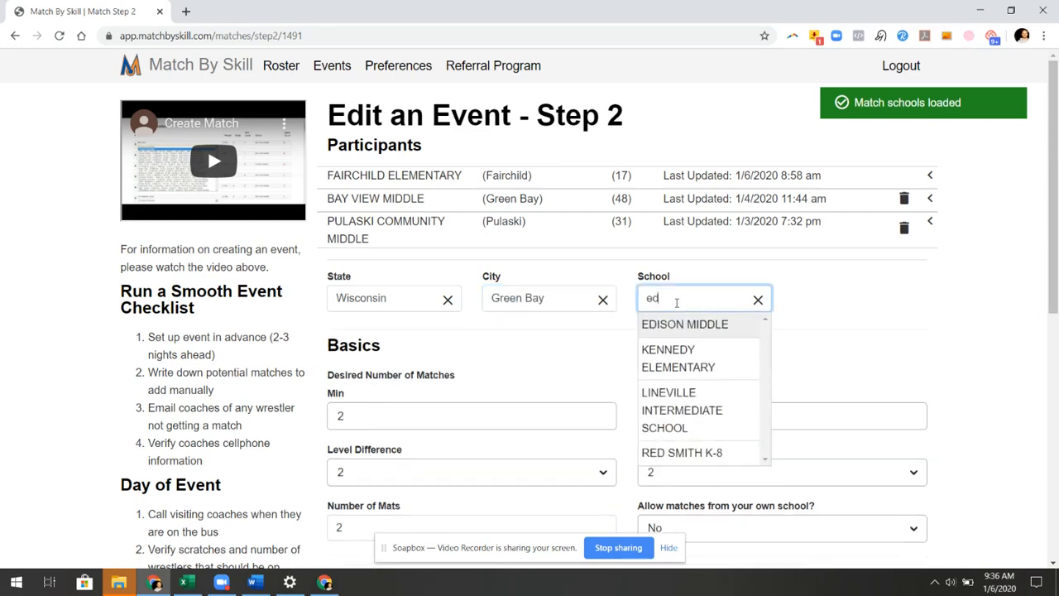
click(656, 325)
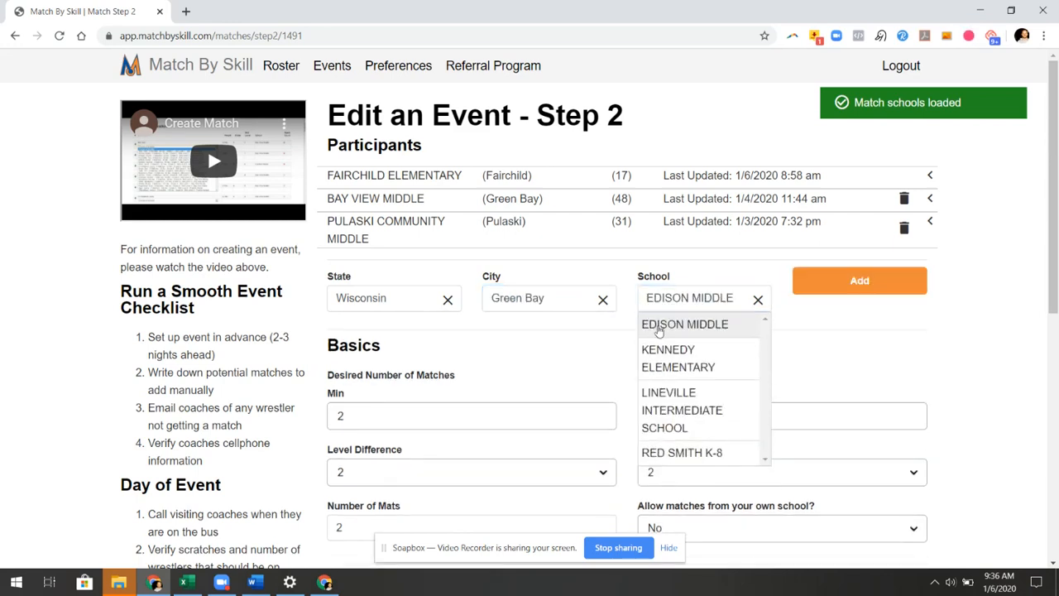
click(843, 285)
Send its roster request with the demo address as coach name and e-mail, adding the required comment 'test'
triple_click(414, 243)
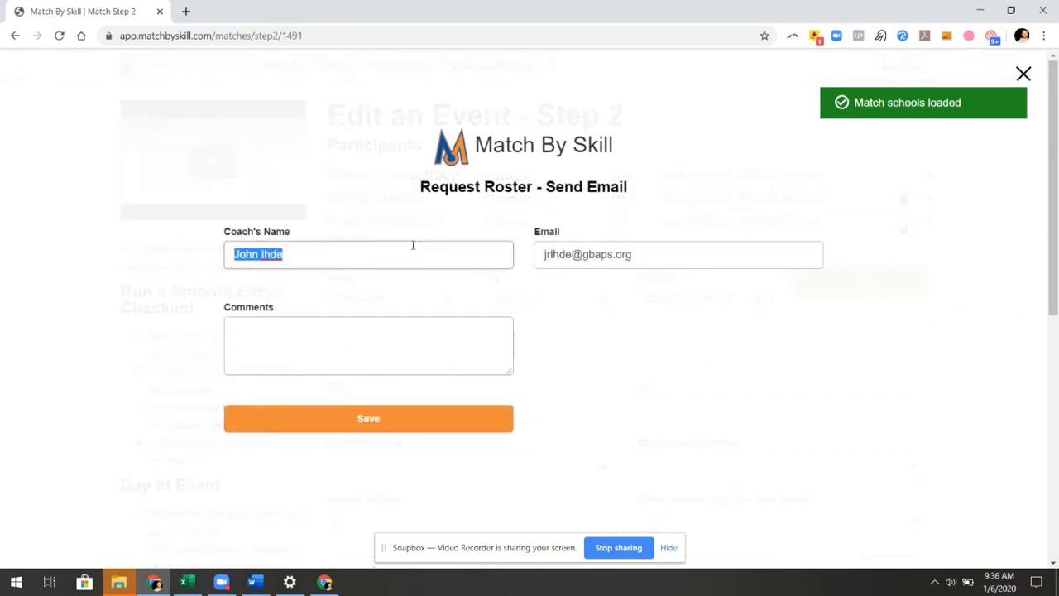
key(ctrl+v)
triple_click(667, 264)
key(ctrl+v)
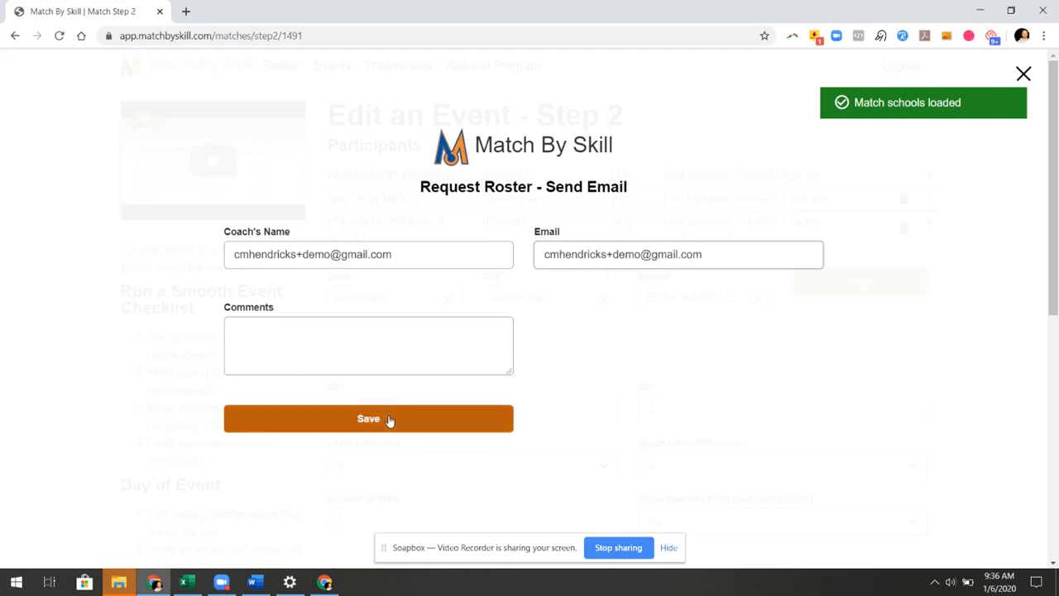
click(388, 418)
click(352, 349)
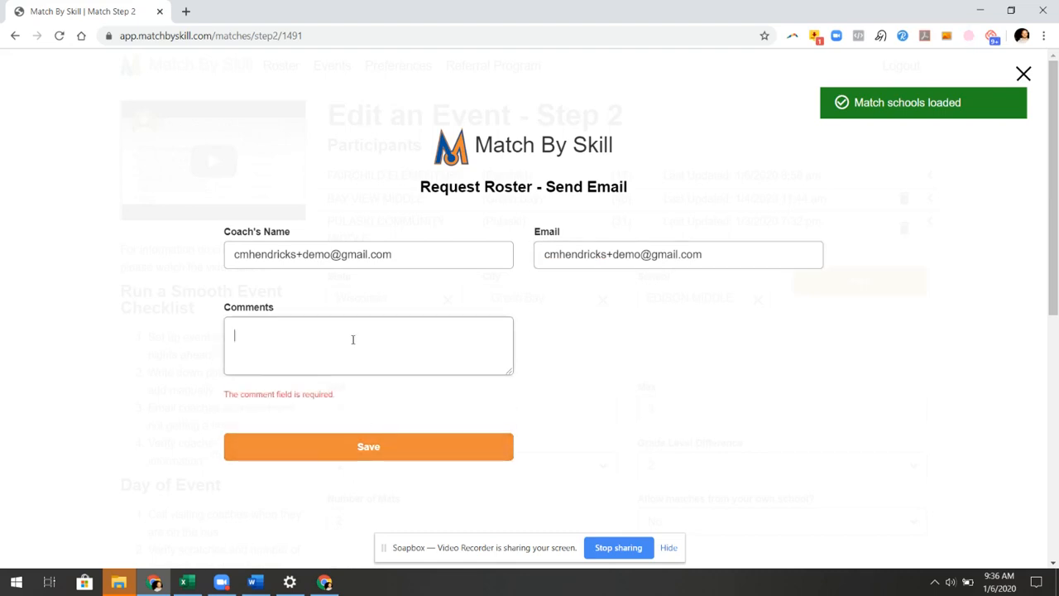
text(test)
click(378, 455)
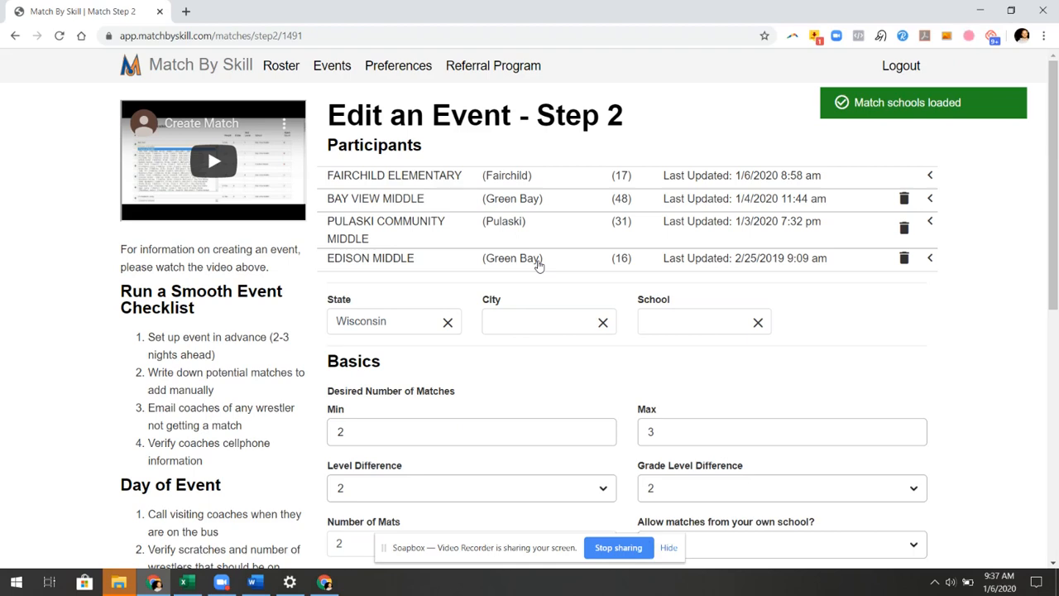
click(549, 202)
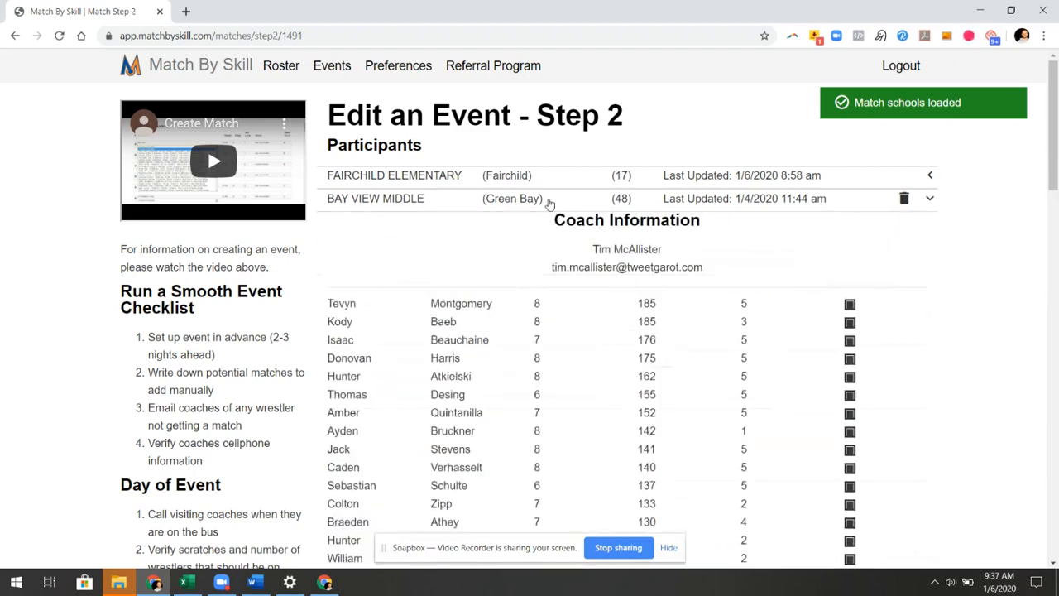
click(549, 203)
click(549, 204)
scroll(694, 390, down, 2)
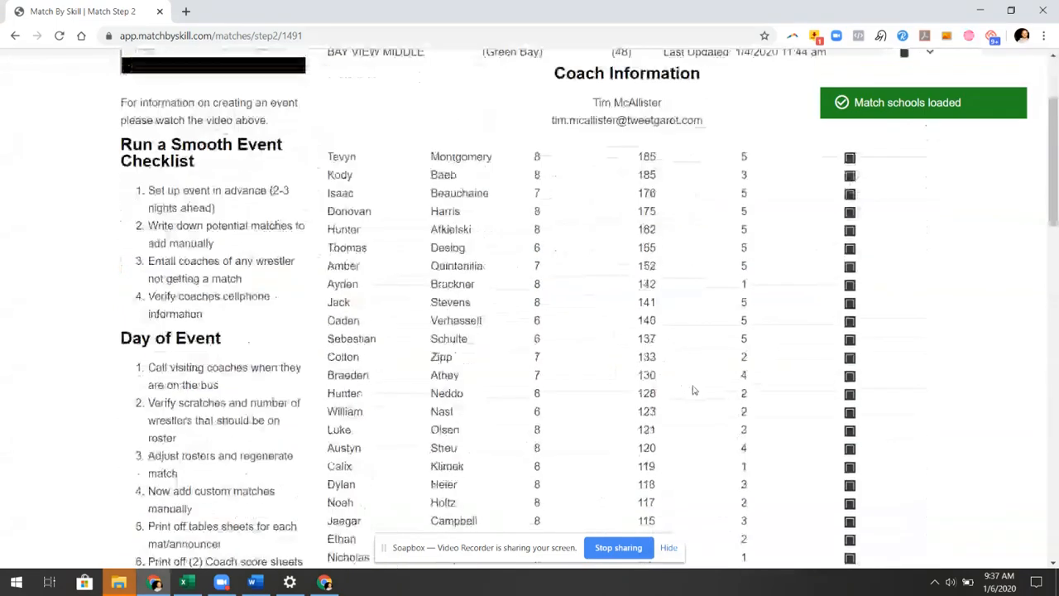
scroll(694, 389, down, 9)
scroll(614, 311, up, 3)
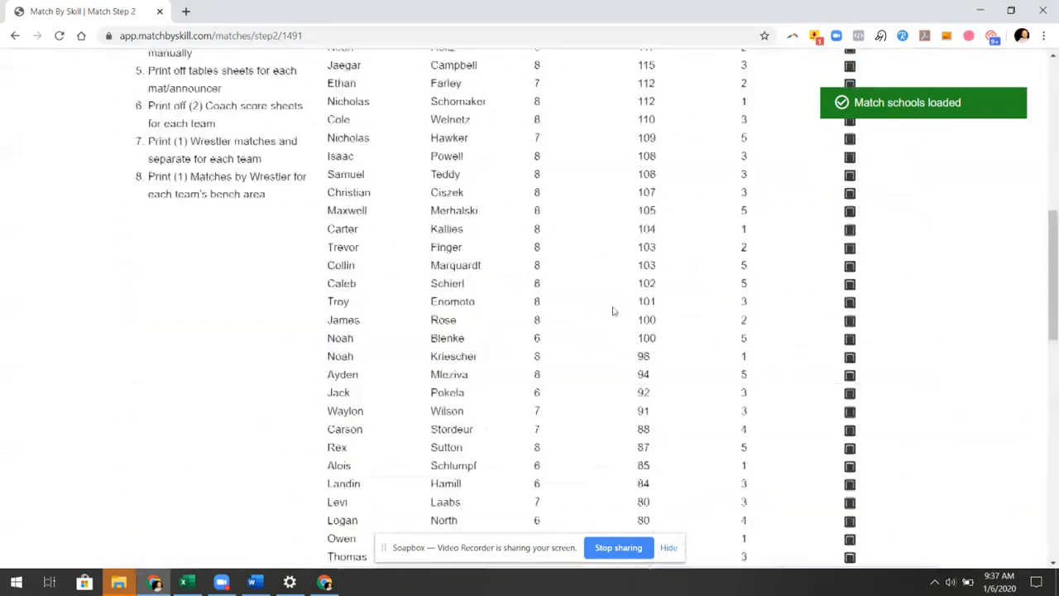
scroll(614, 311, up, 8)
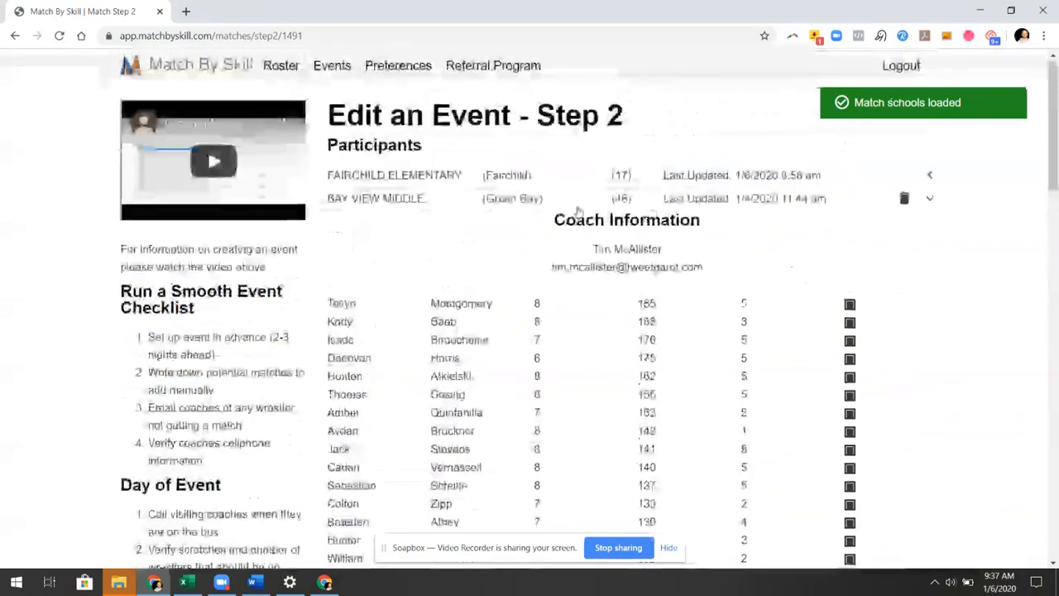
click(504, 201)
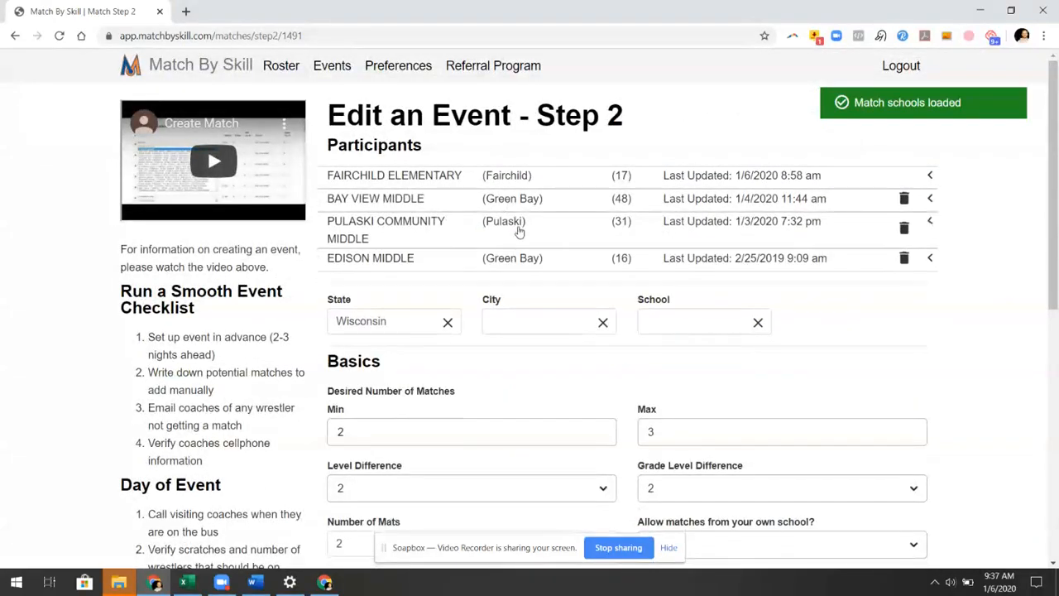
click(519, 232)
scroll(519, 331, down, 6)
scroll(519, 331, up, 6)
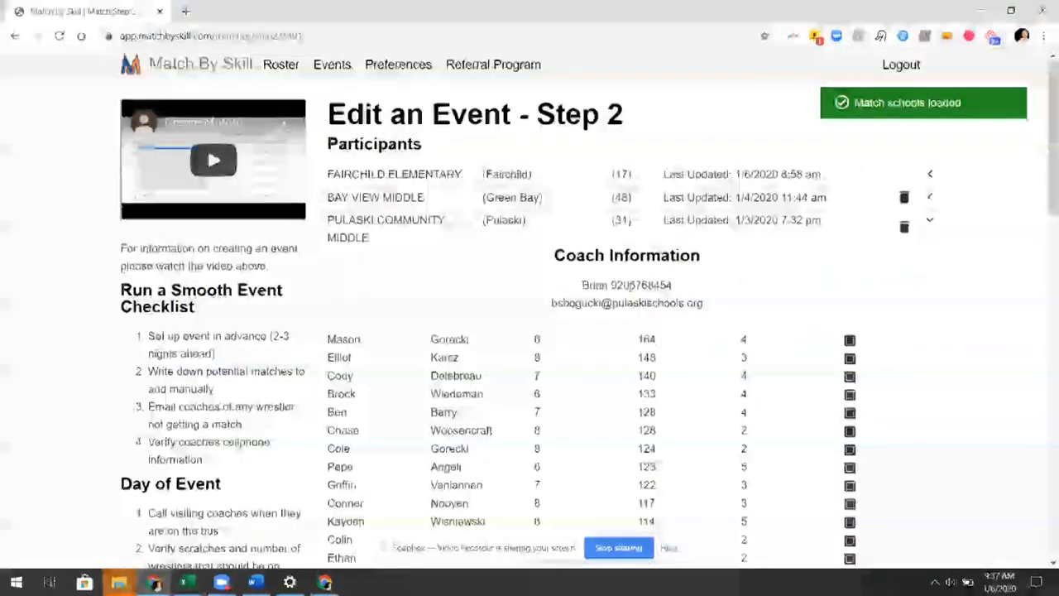
click(558, 234)
click(574, 255)
scroll(682, 374, down, 1)
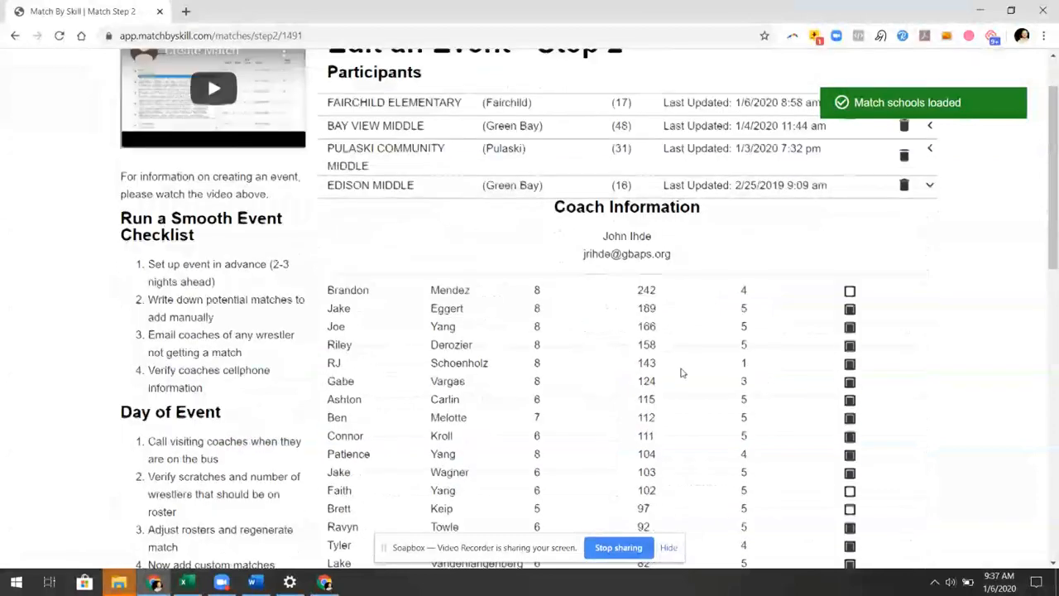
scroll(682, 373, down, 3)
scroll(787, 307, up, 2)
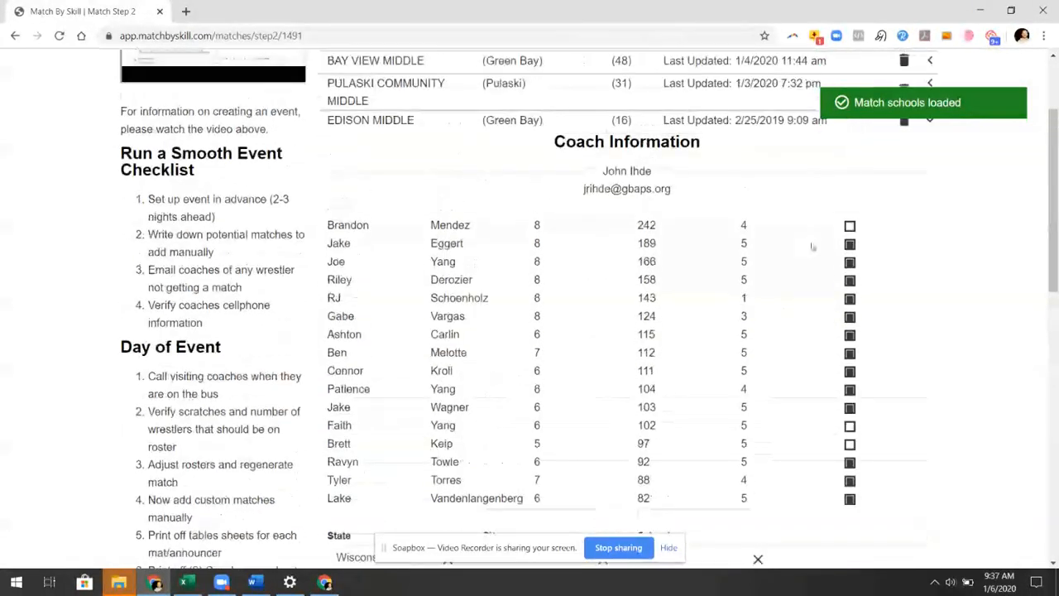
scroll(812, 248, down, 1)
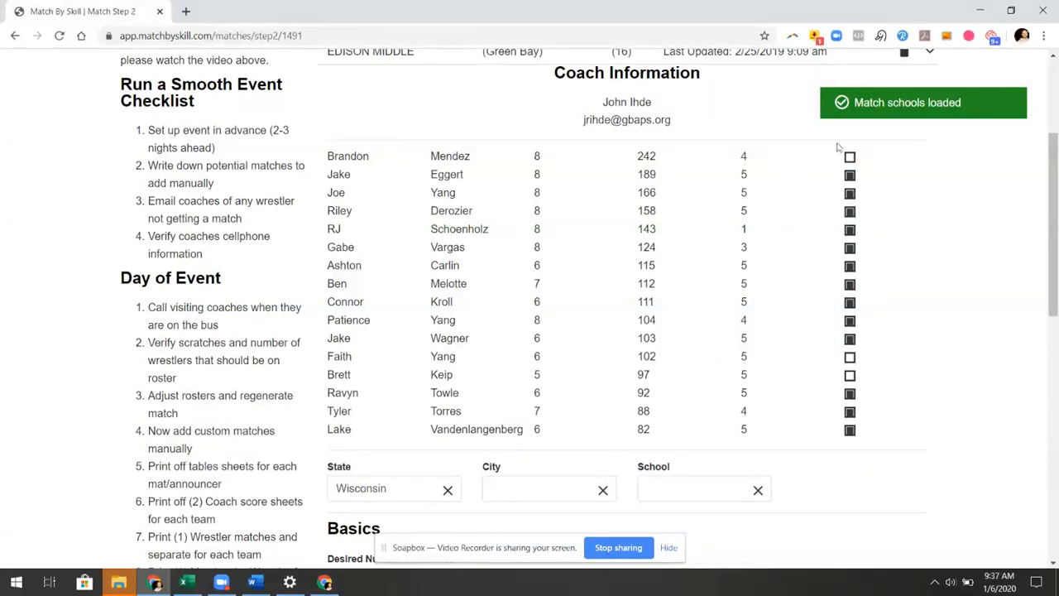
scroll(677, 300, up, 3)
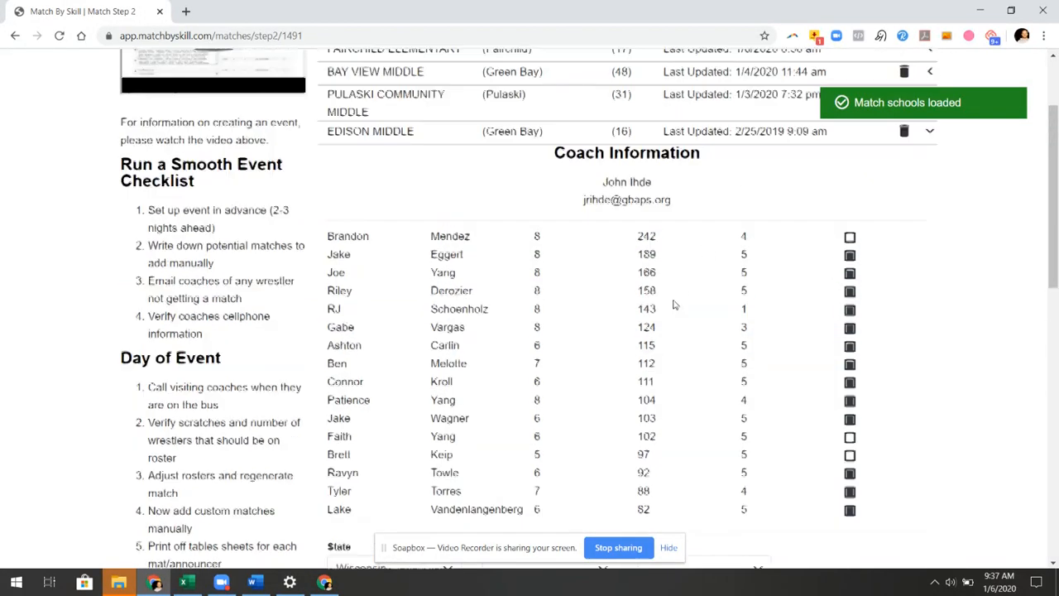
click(464, 269)
scroll(502, 284, down, 1)
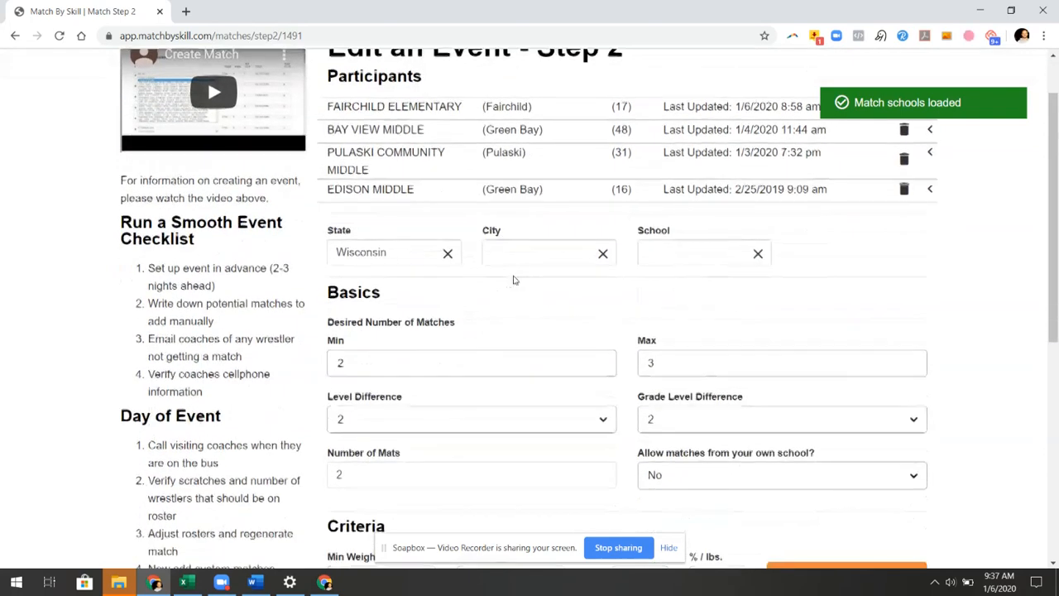
Set level difference 1 and 4 mats, keep grade level difference 2, and save to Step 3
scroll(394, 360, down, 2)
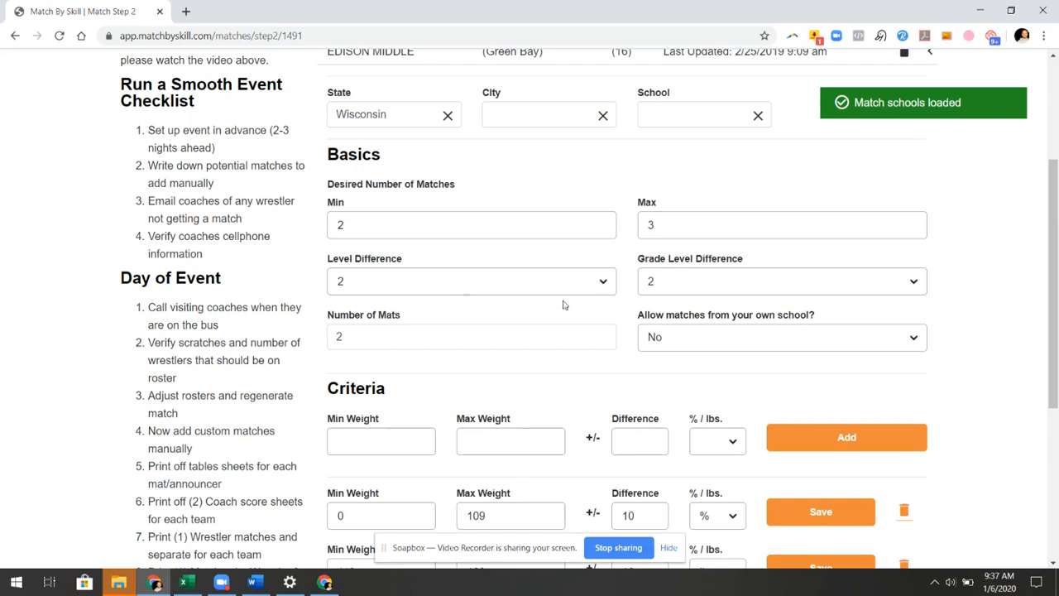
click(691, 284)
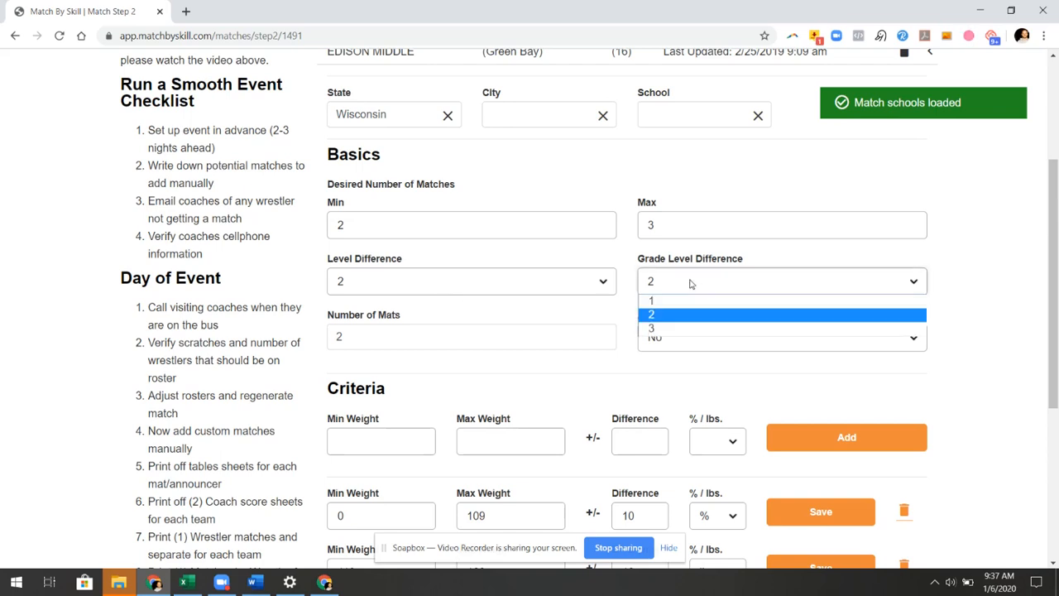
click(691, 284)
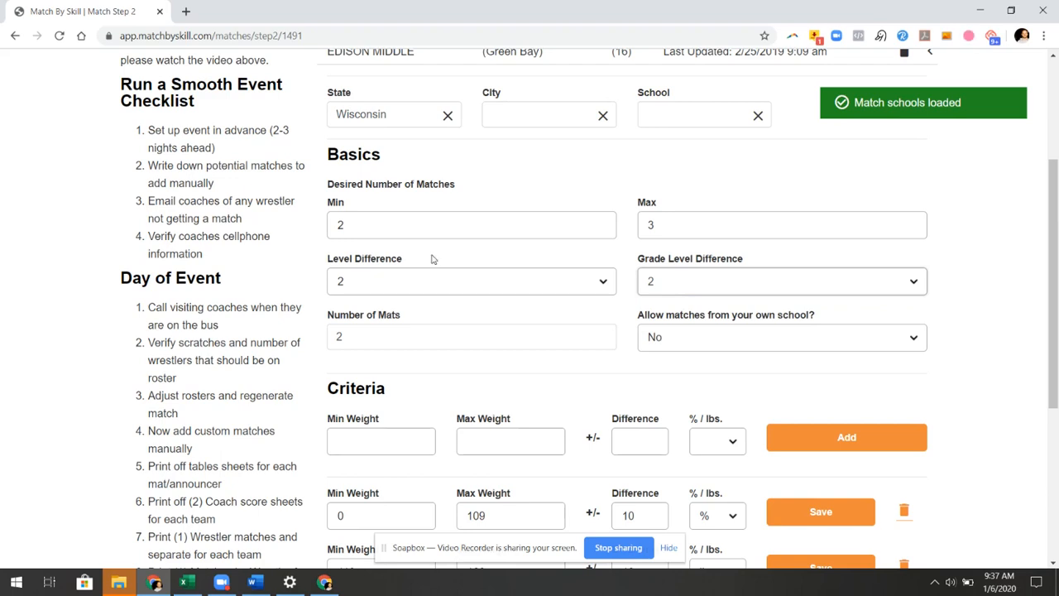
click(369, 285)
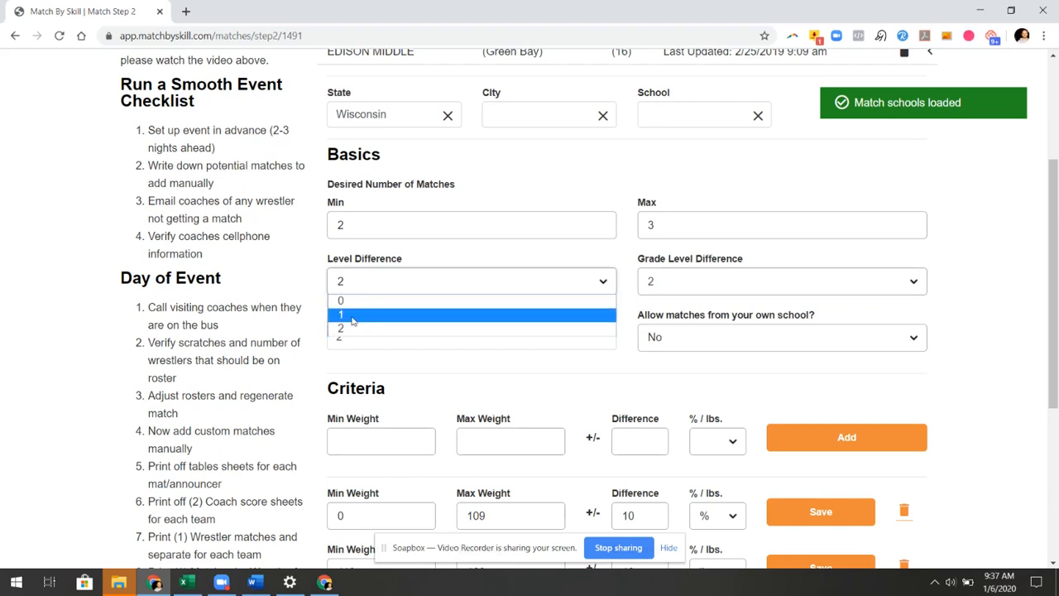
click(353, 318)
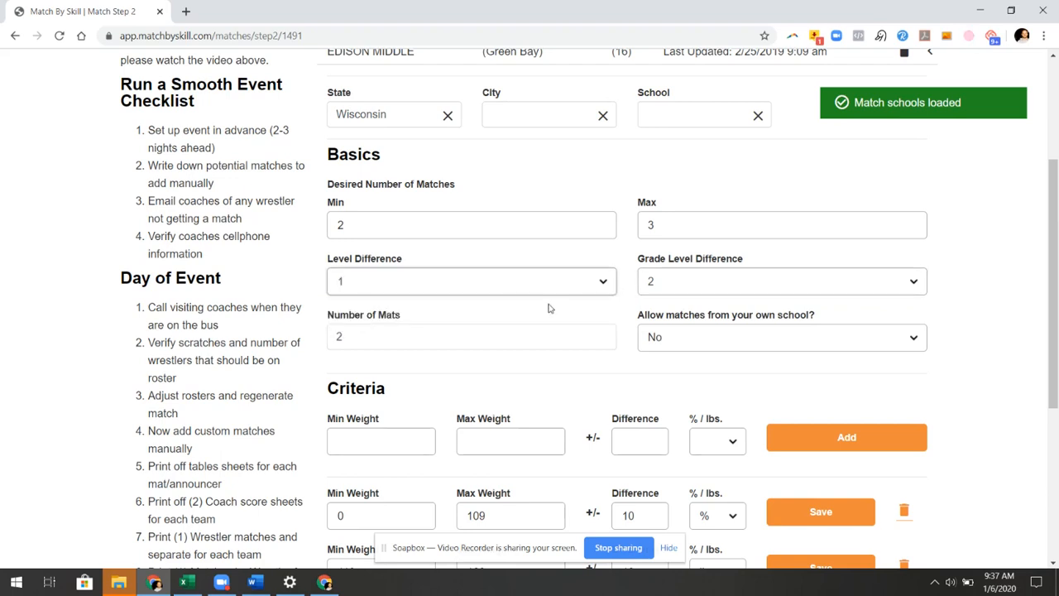
click(353, 338)
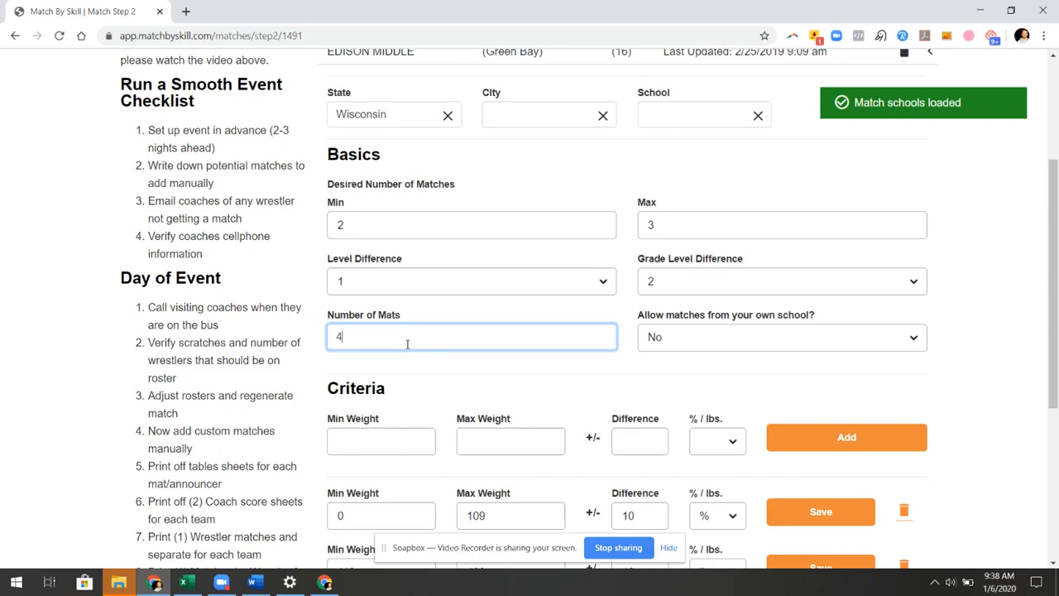
click(619, 285)
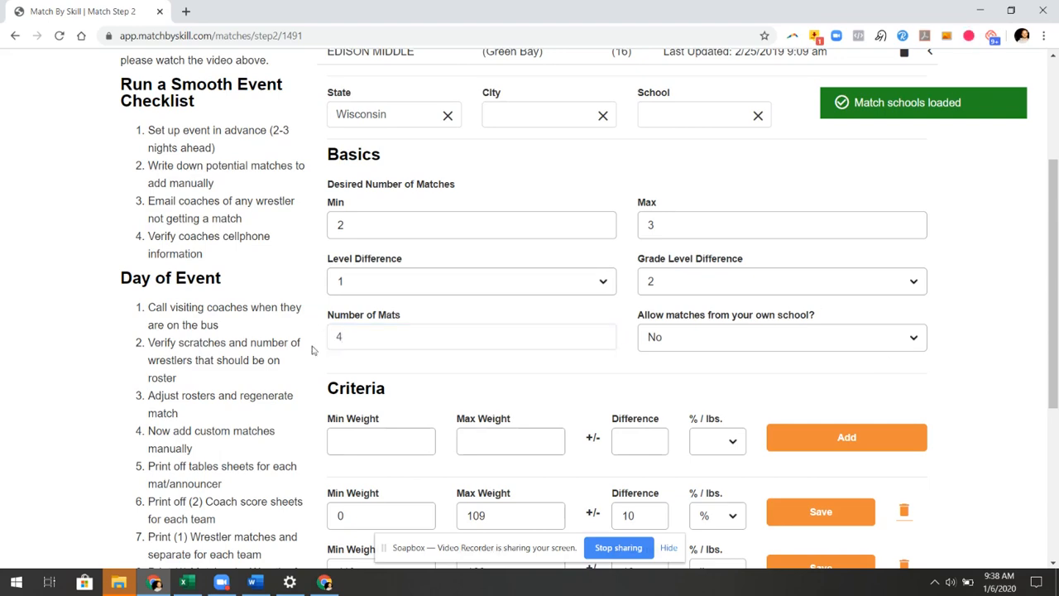
scroll(386, 382, down, 3)
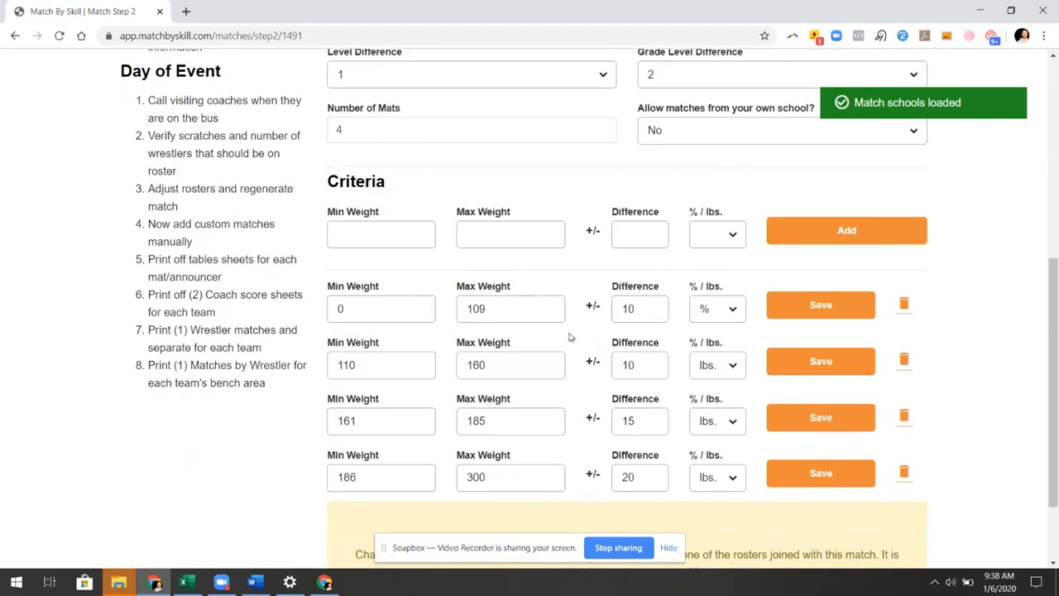
scroll(491, 473, down, 1)
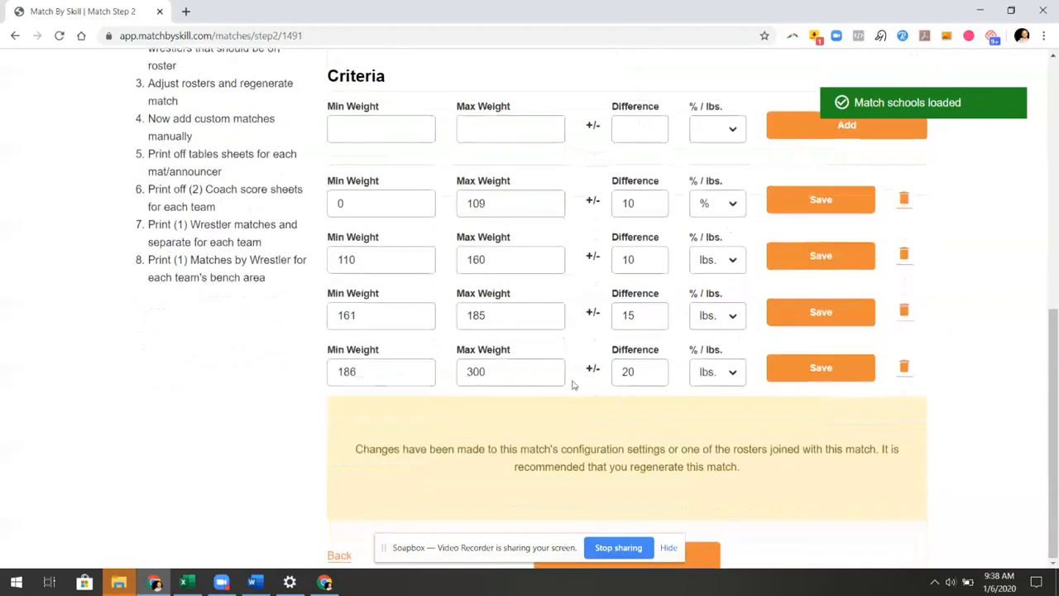
click(707, 560)
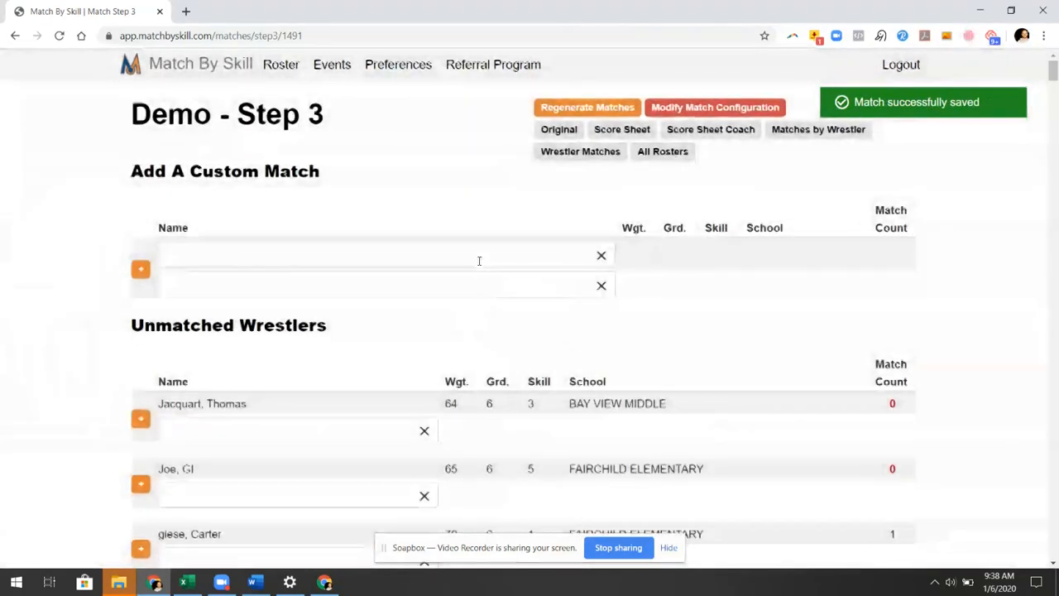
Add custom matches for the first two unmatched wrestlers: a 70 lb Fairchild and a 64 lb Bay View opponent
scroll(479, 262, down, 2)
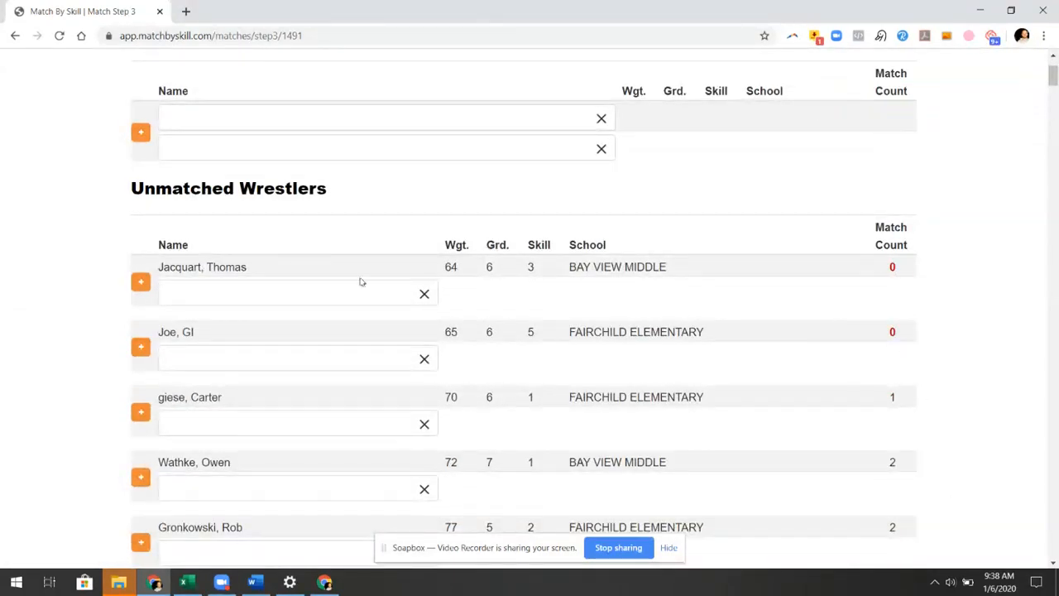
click(294, 293)
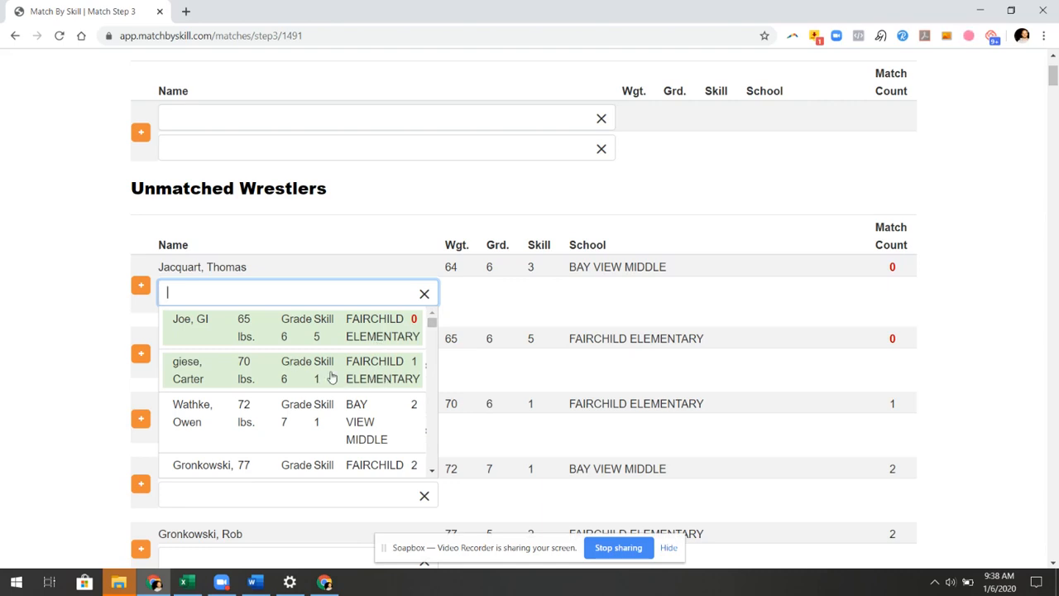
click(331, 376)
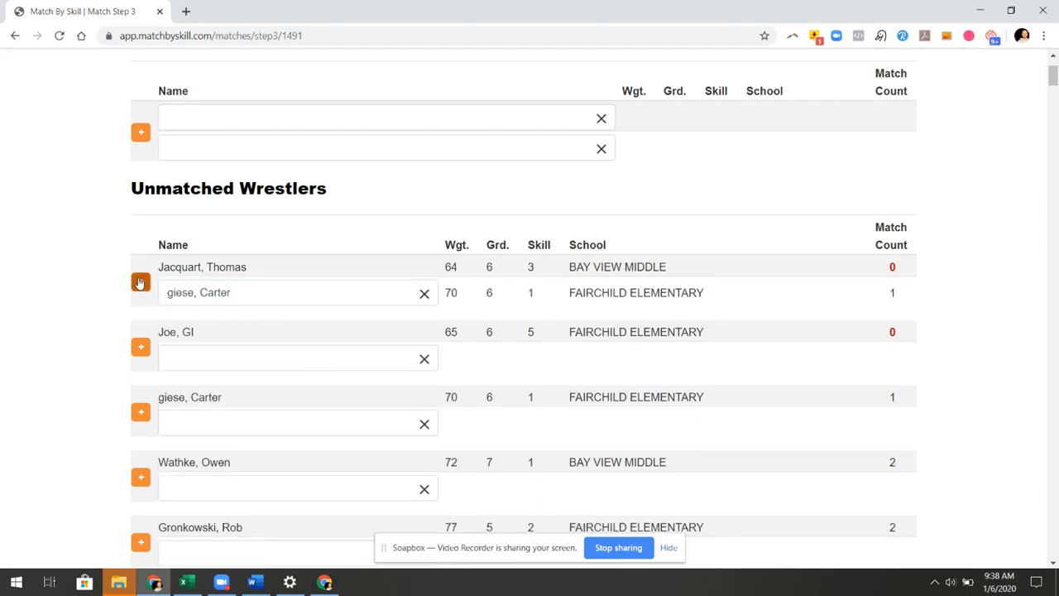
click(141, 283)
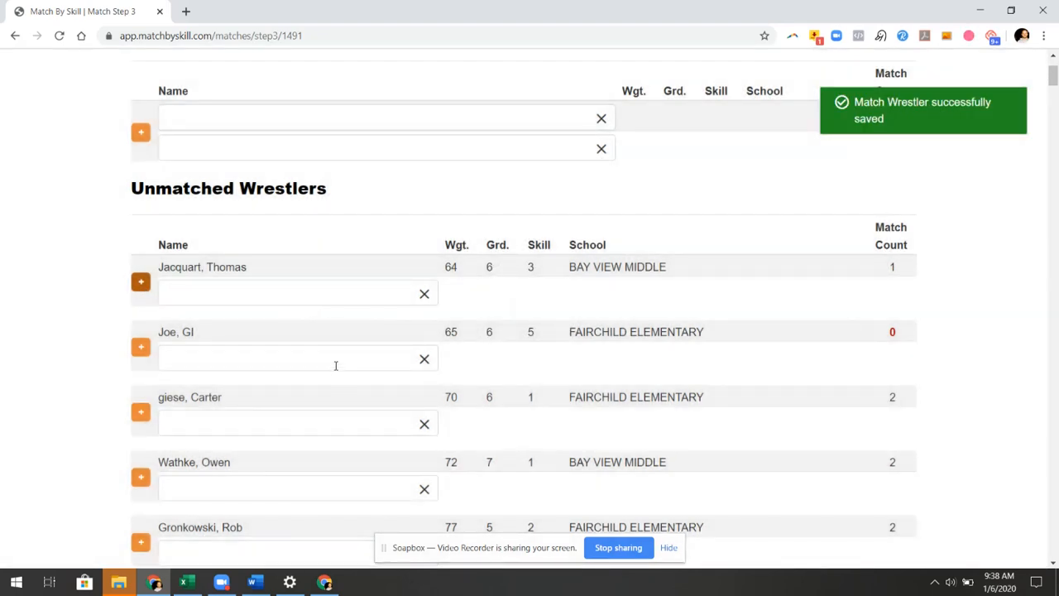
click(335, 363)
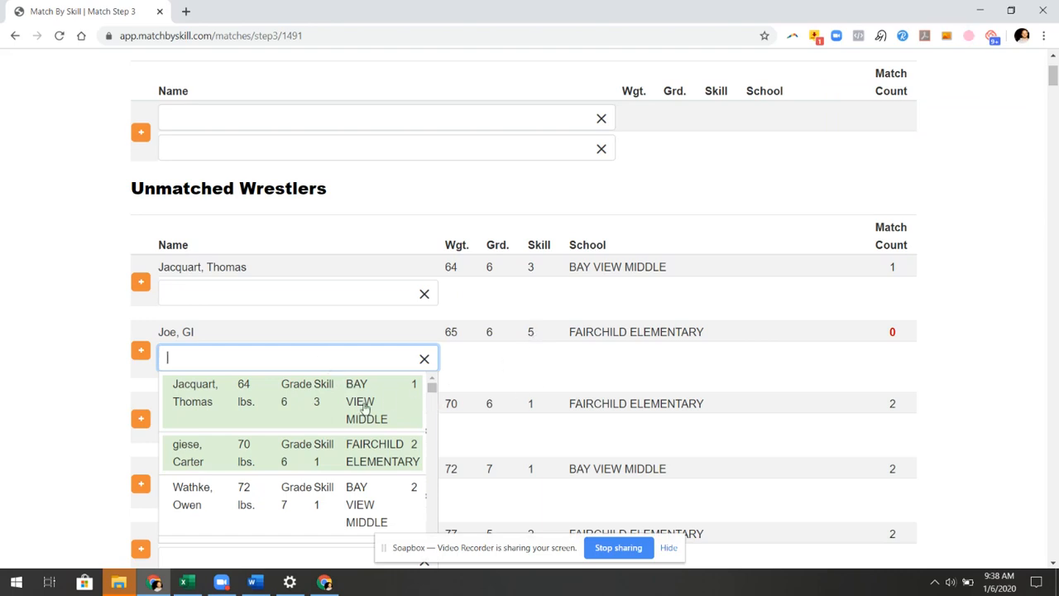
click(316, 406)
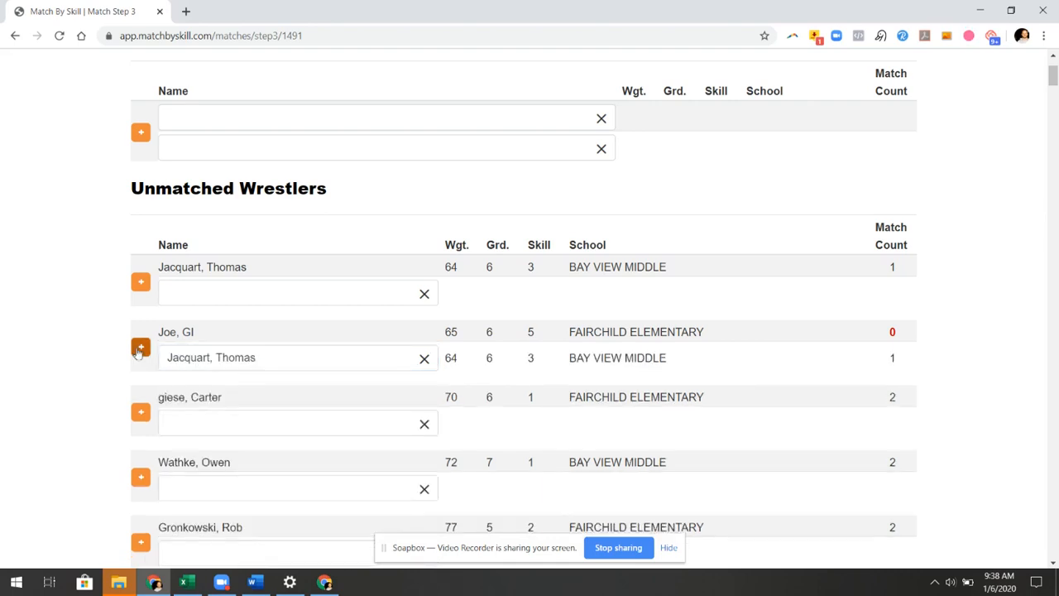
click(139, 349)
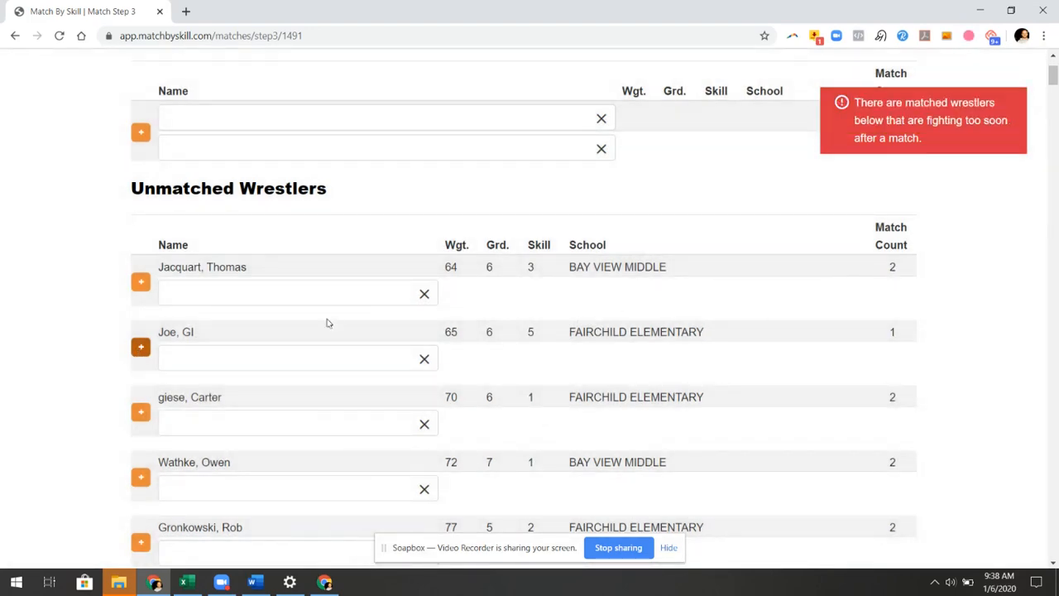
scroll(348, 336, down, 1)
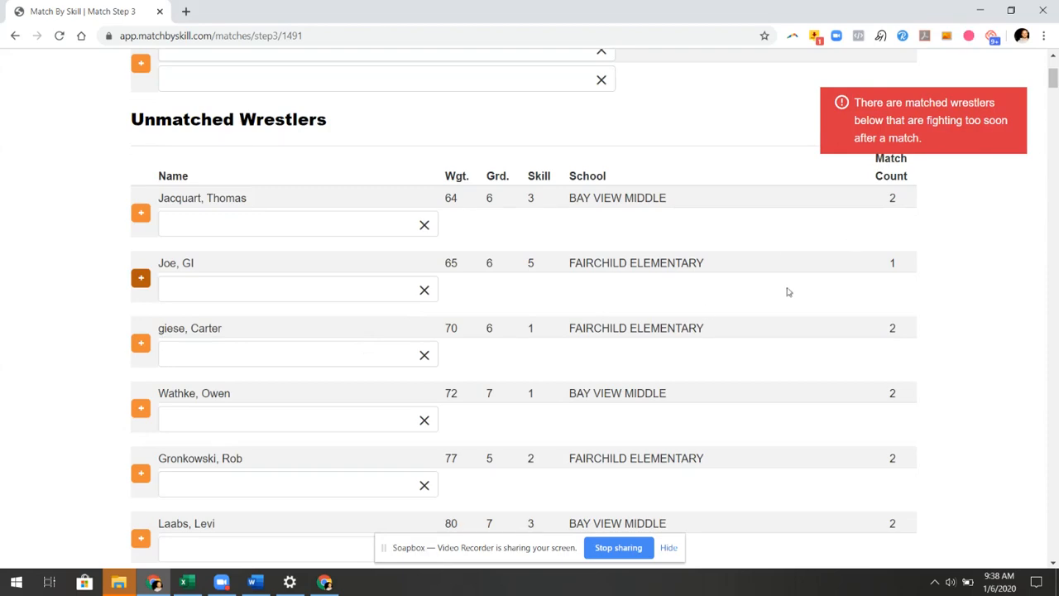
scroll(740, 345, down, 6)
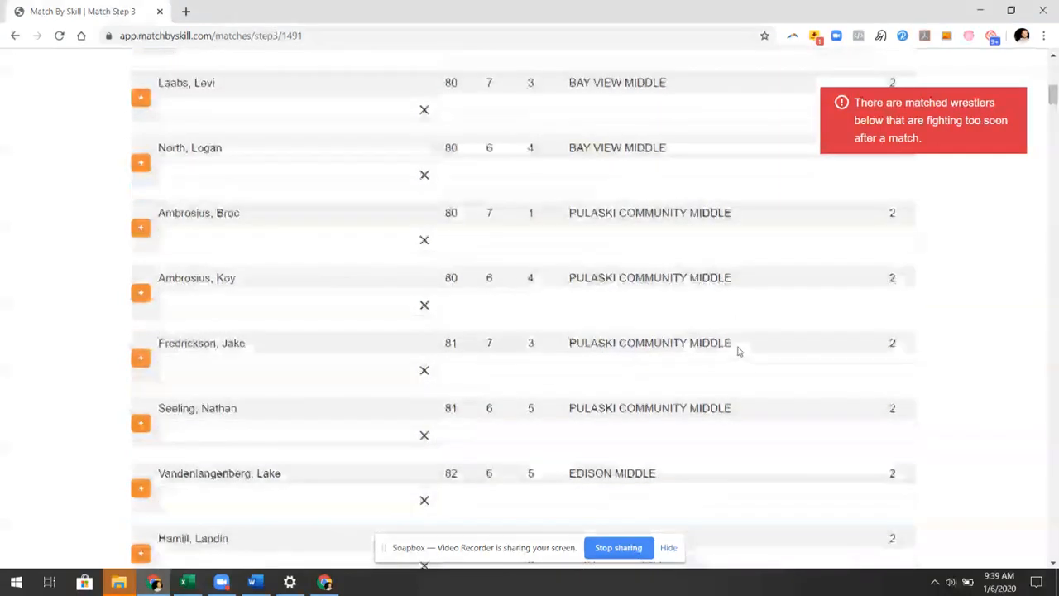
scroll(740, 352, down, 12)
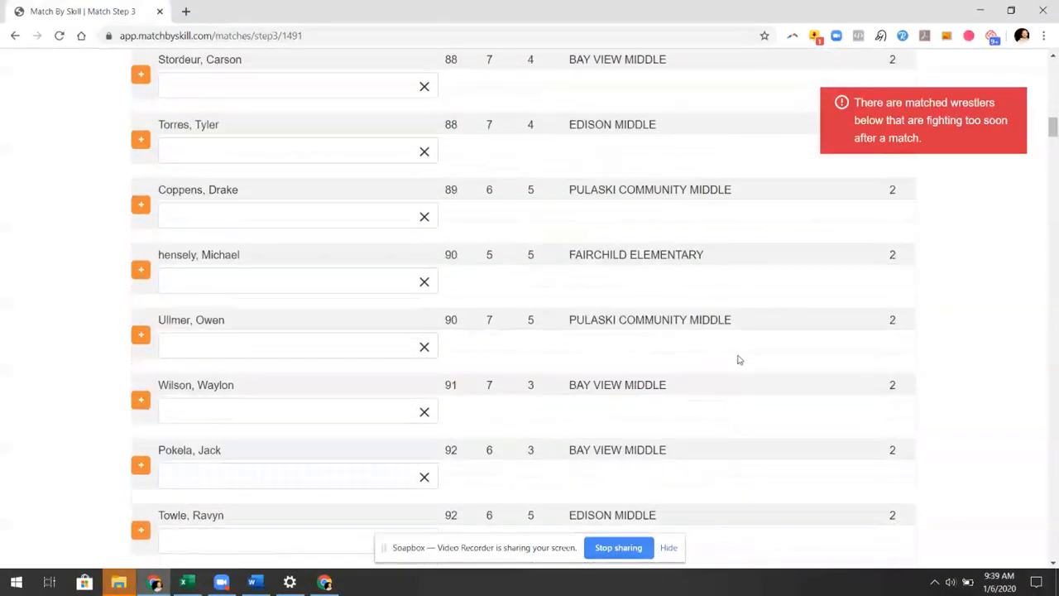
scroll(740, 360, down, 17)
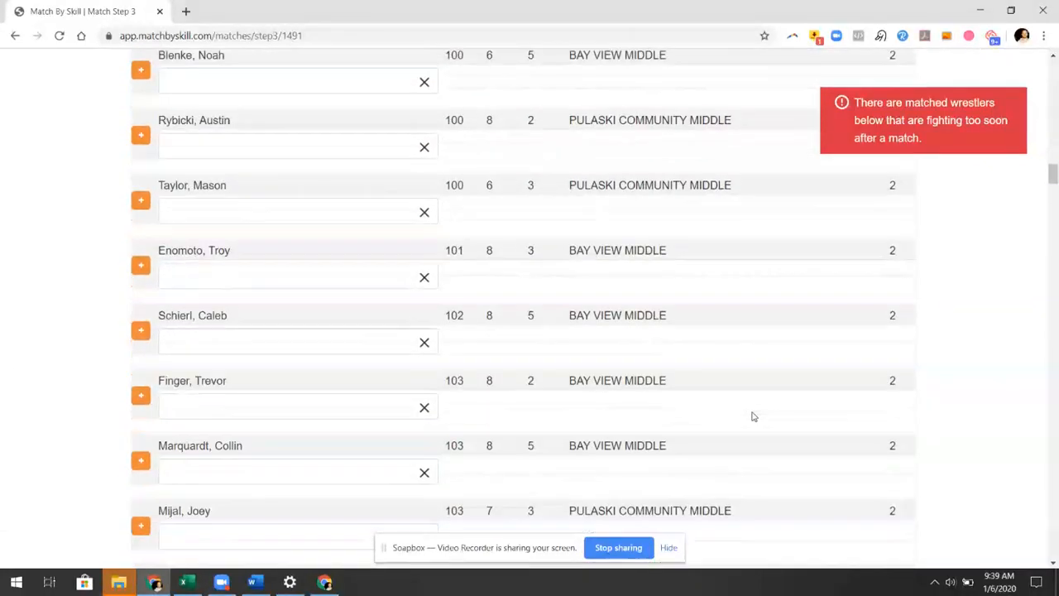
scroll(754, 416, down, 16)
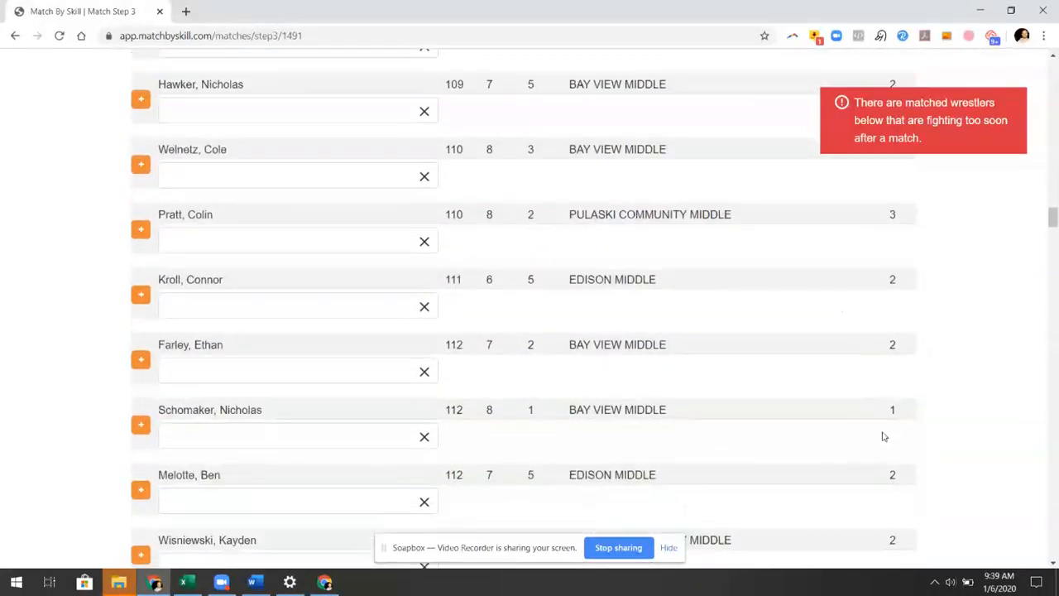
scroll(883, 436, down, 16)
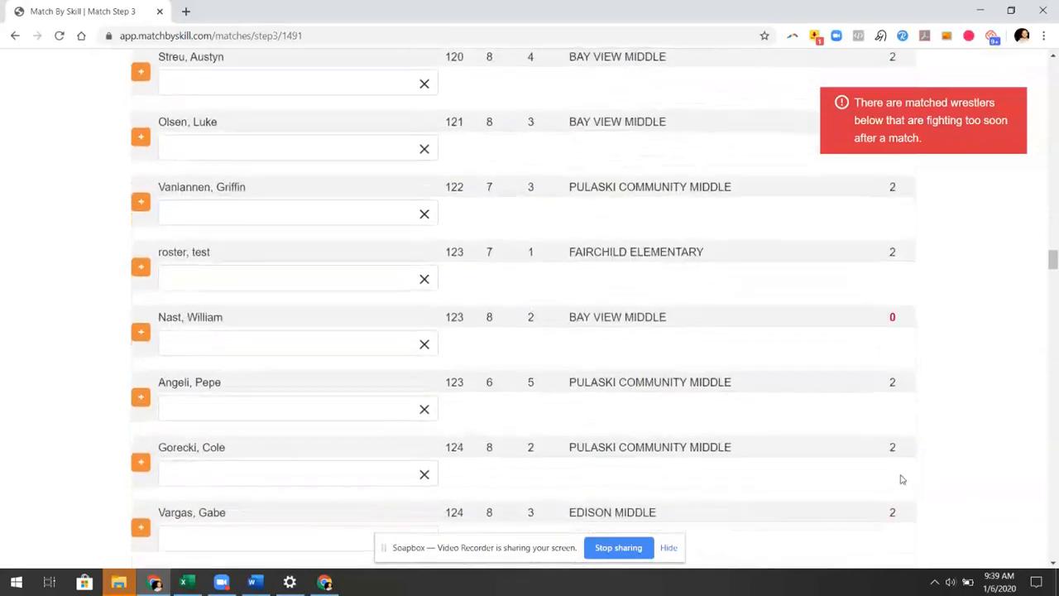
scroll(903, 479, down, 1)
scroll(901, 477, up, 1)
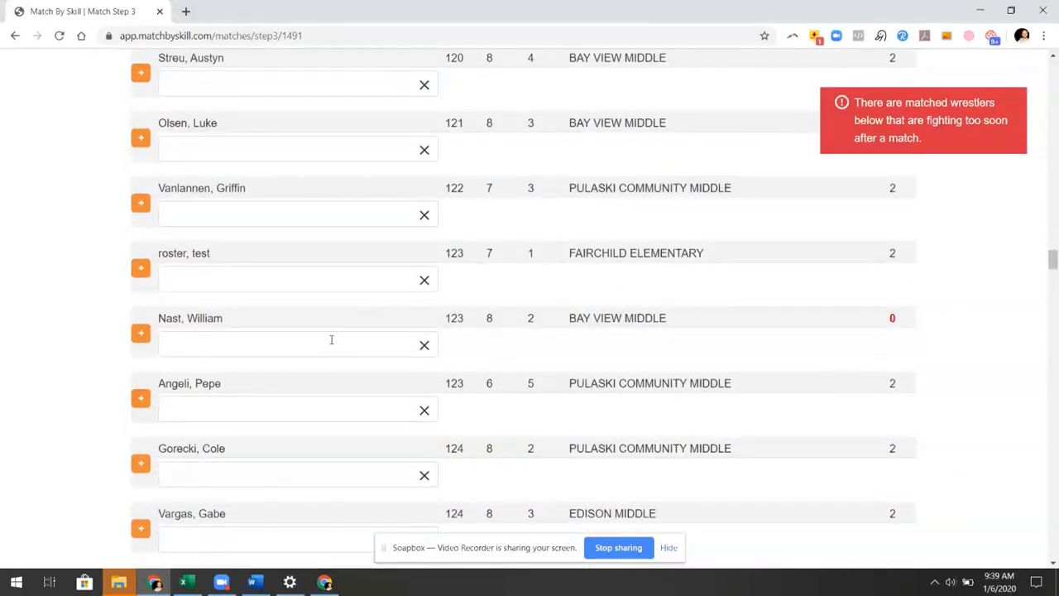
click(331, 339)
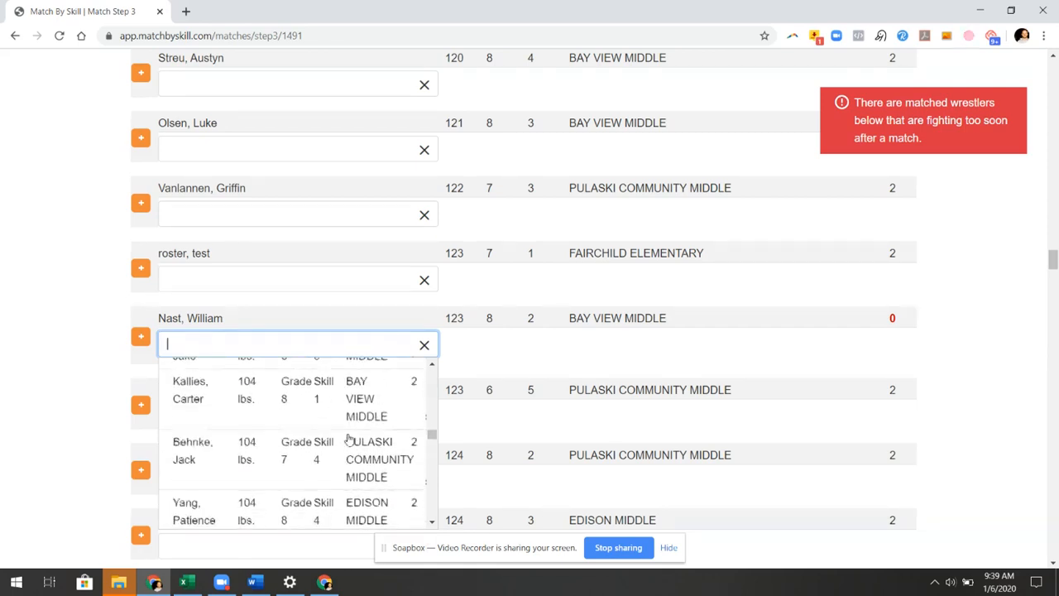
scroll(344, 436, down, 2)
scroll(343, 436, down, 2)
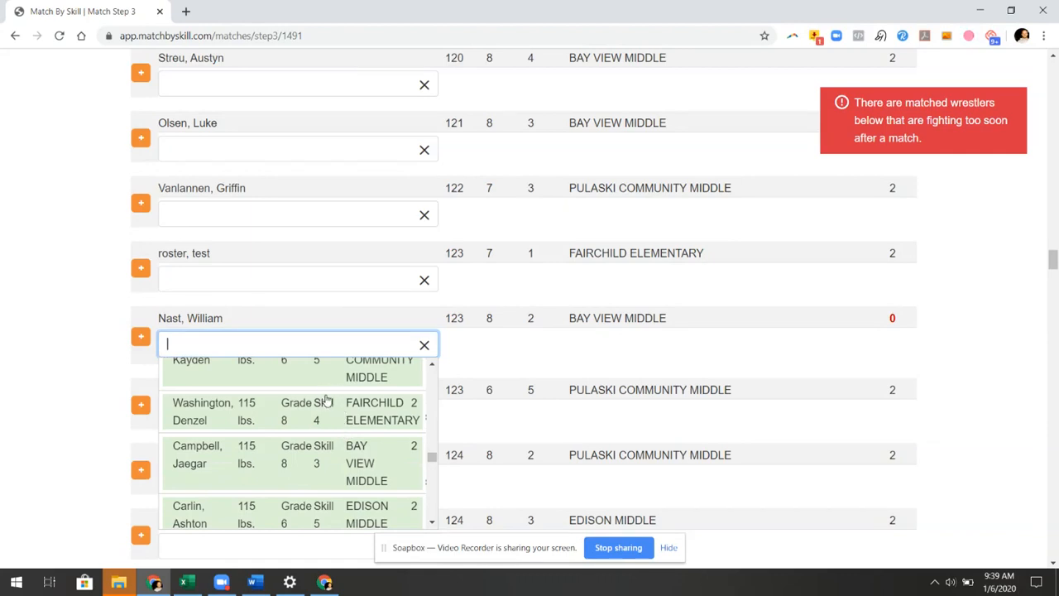
scroll(335, 418, up, 1)
scroll(347, 439, down, 1)
scroll(348, 464, down, 1)
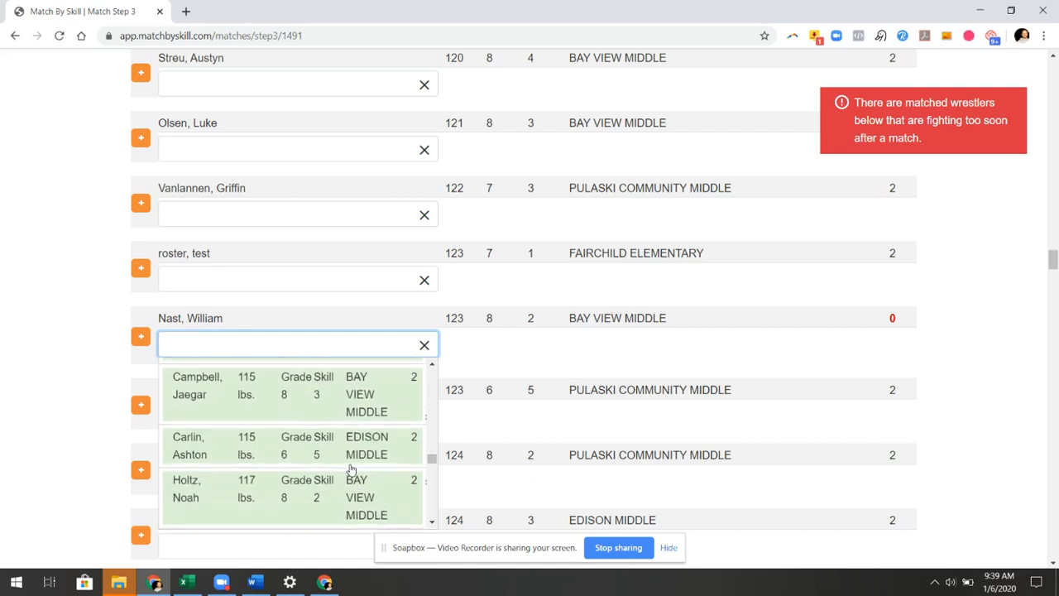
scroll(351, 464, down, 2)
scroll(351, 455, down, 1)
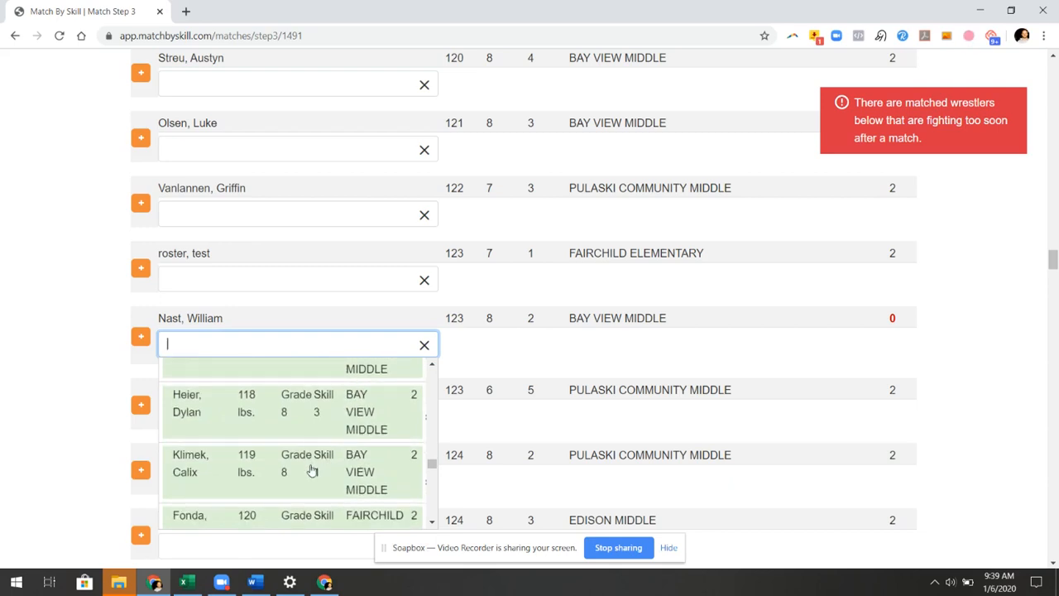
scroll(315, 466, down, 3)
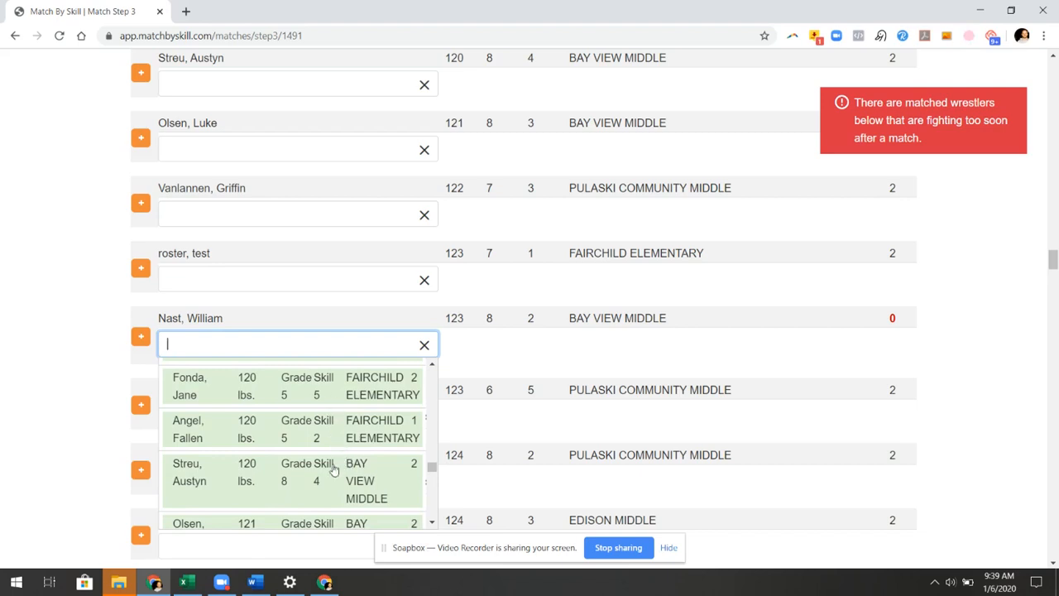
scroll(341, 484, down, 1)
scroll(337, 480, down, 1)
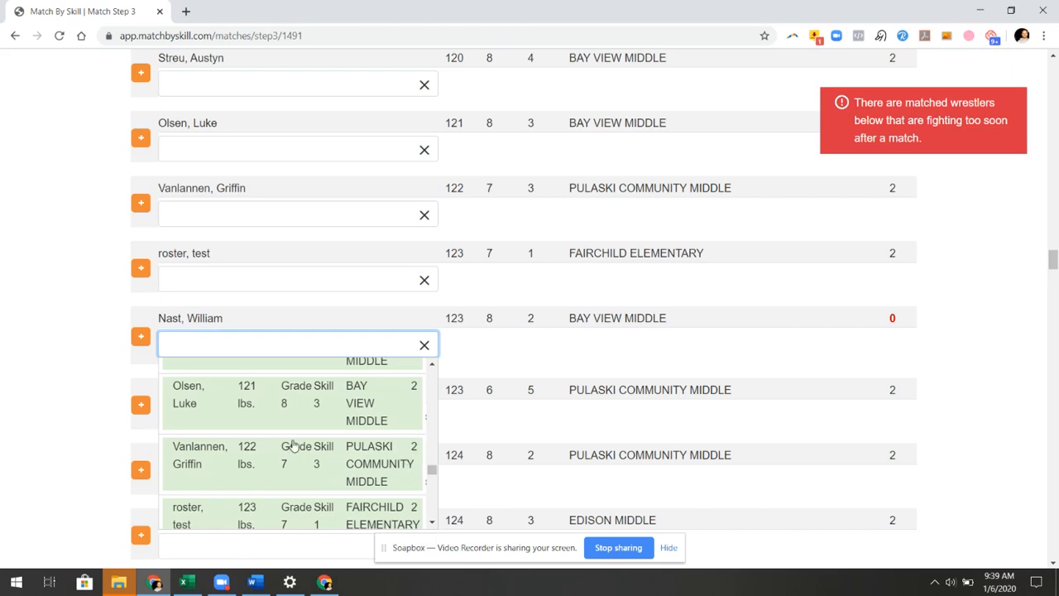
click(298, 468)
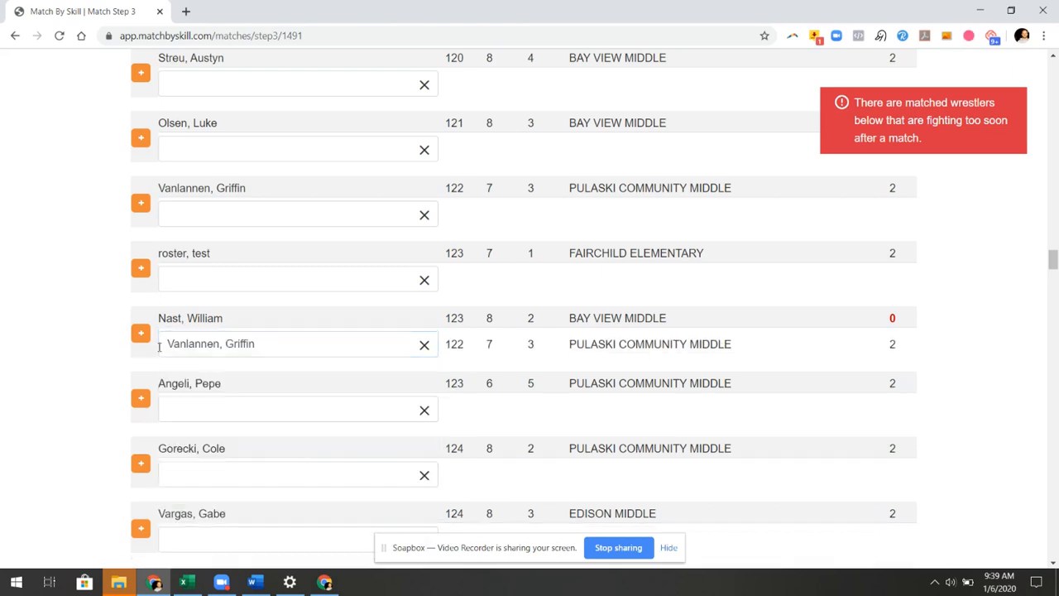
click(142, 334)
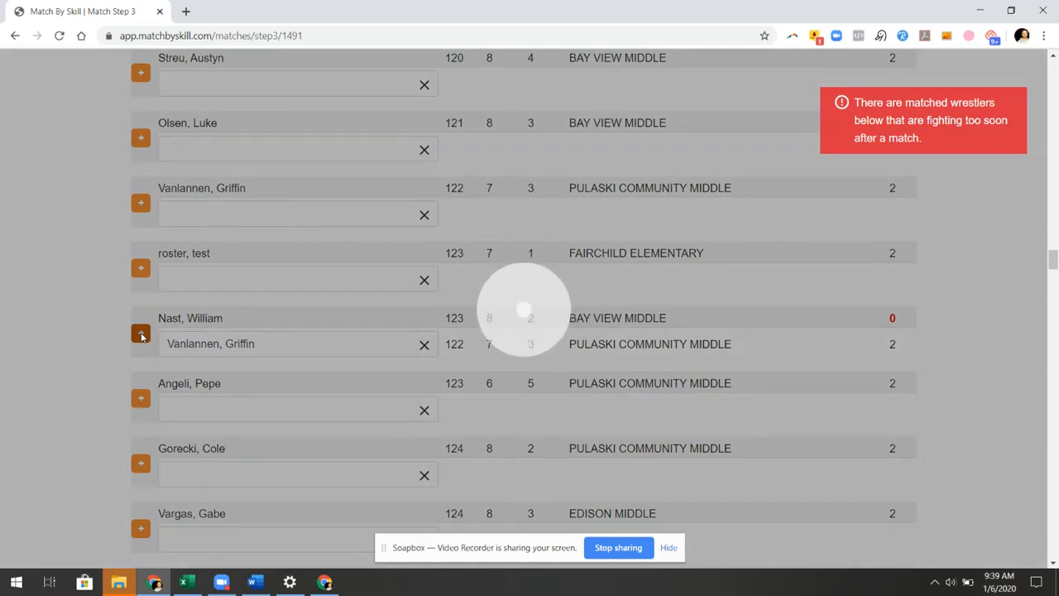
scroll(381, 379, down, 2)
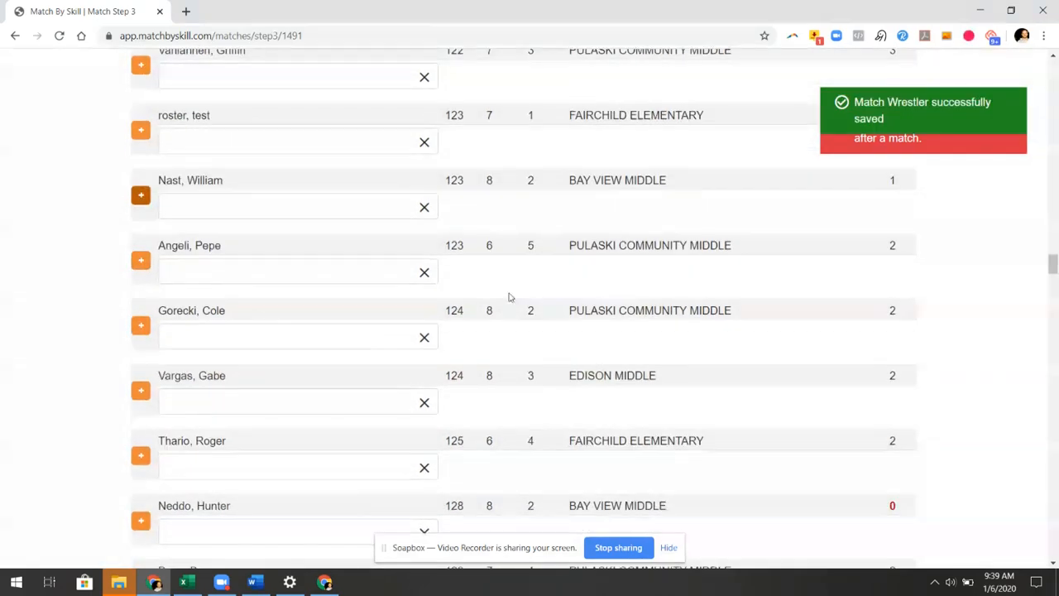
scroll(544, 423, down, 3)
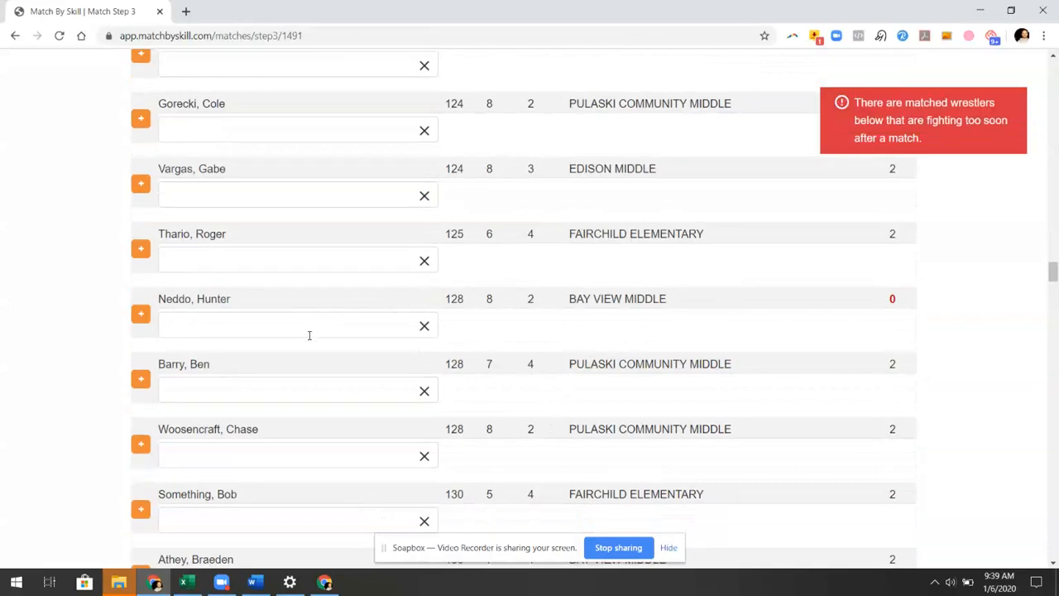
click(308, 325)
scroll(290, 432, down, 10)
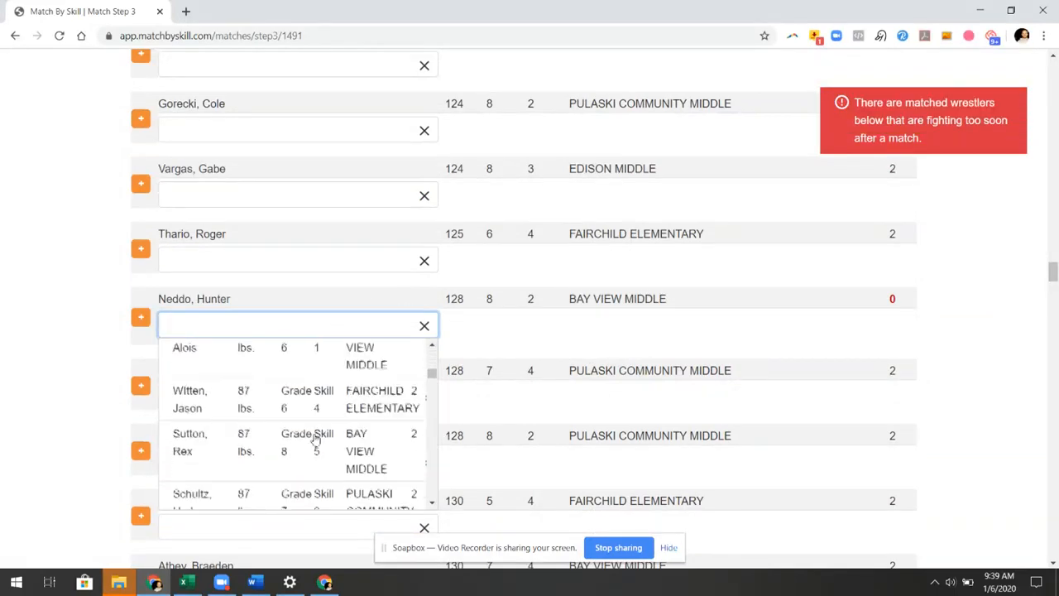
scroll(351, 447, down, 8)
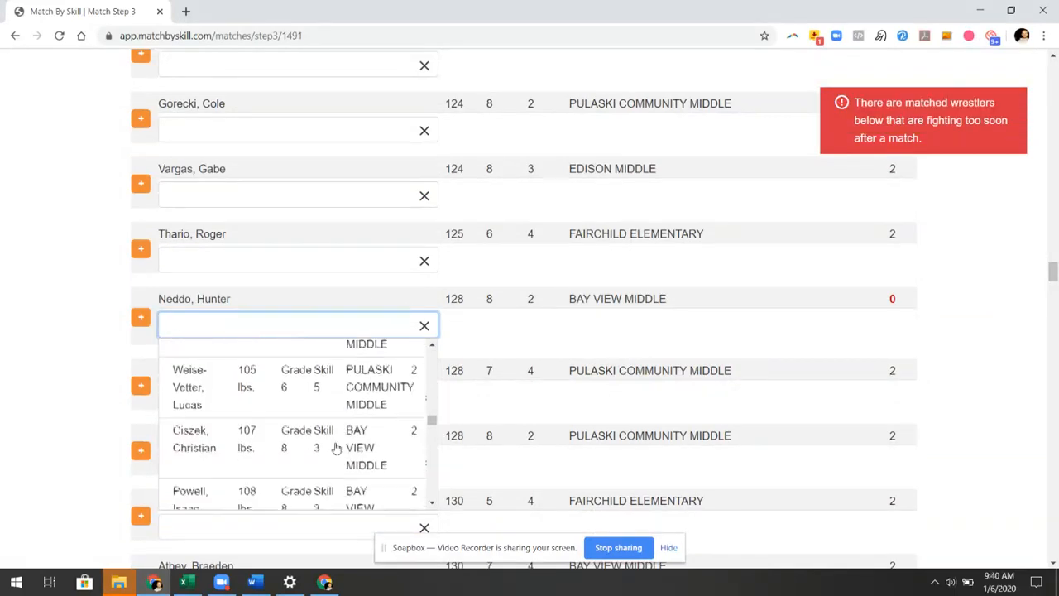
scroll(322, 443, down, 5)
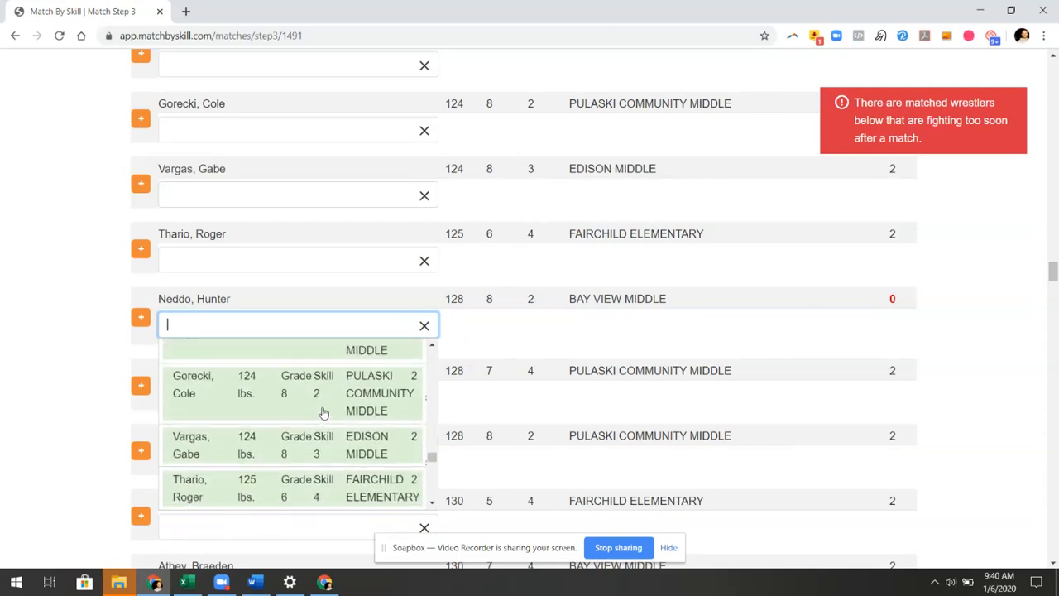
scroll(324, 412, down, 6)
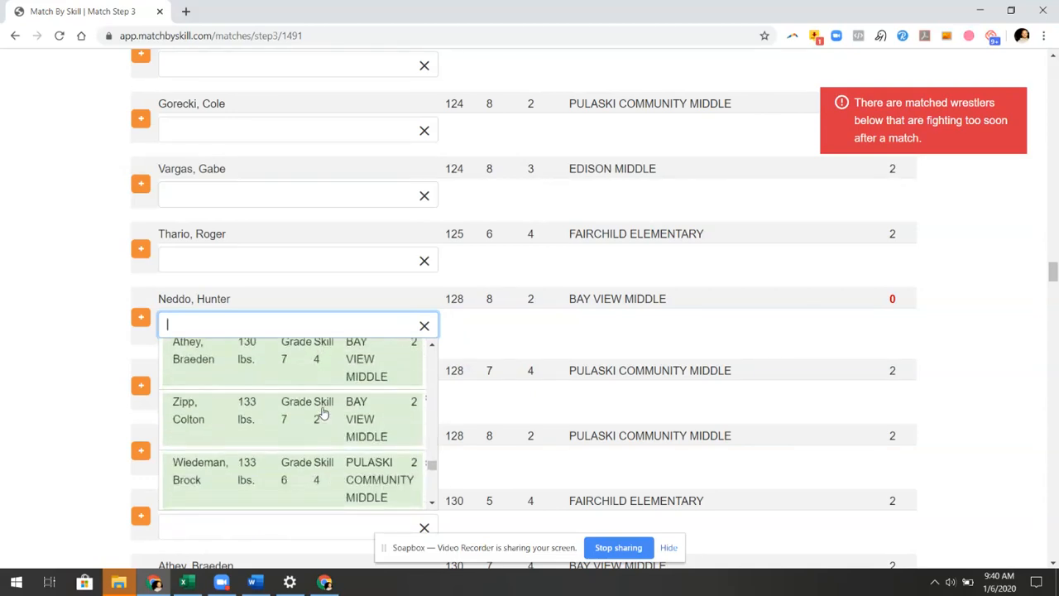
scroll(327, 420, down, 2)
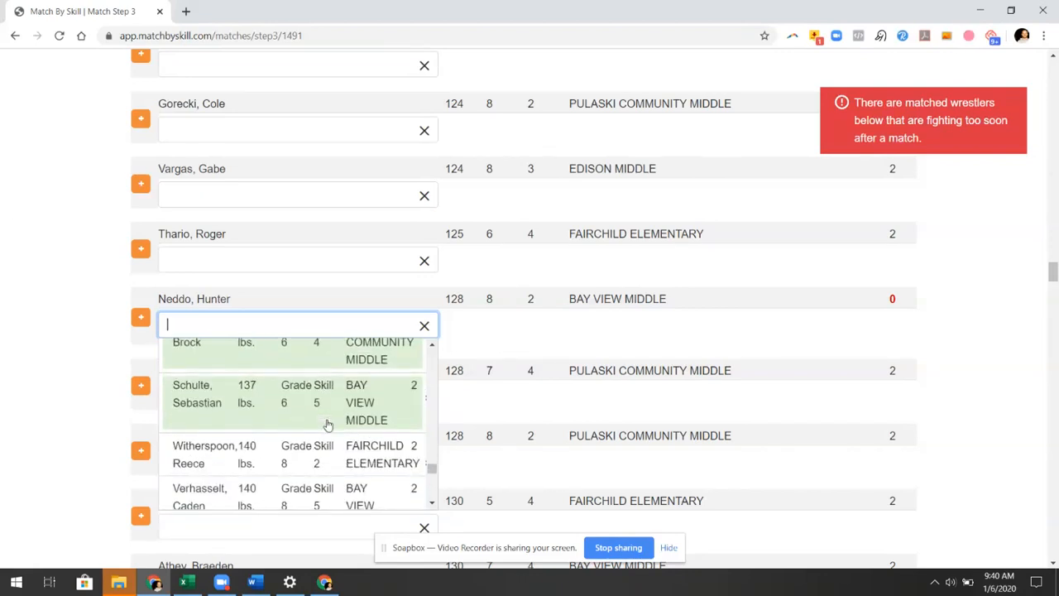
scroll(328, 425, up, 1)
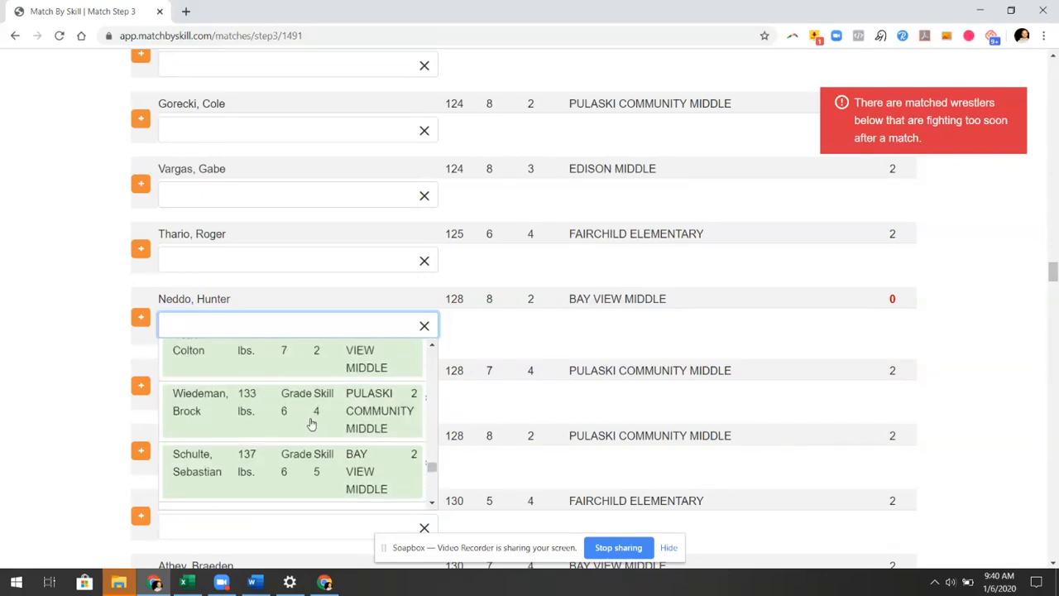
scroll(339, 431, up, 1)
scroll(339, 414, up, 1)
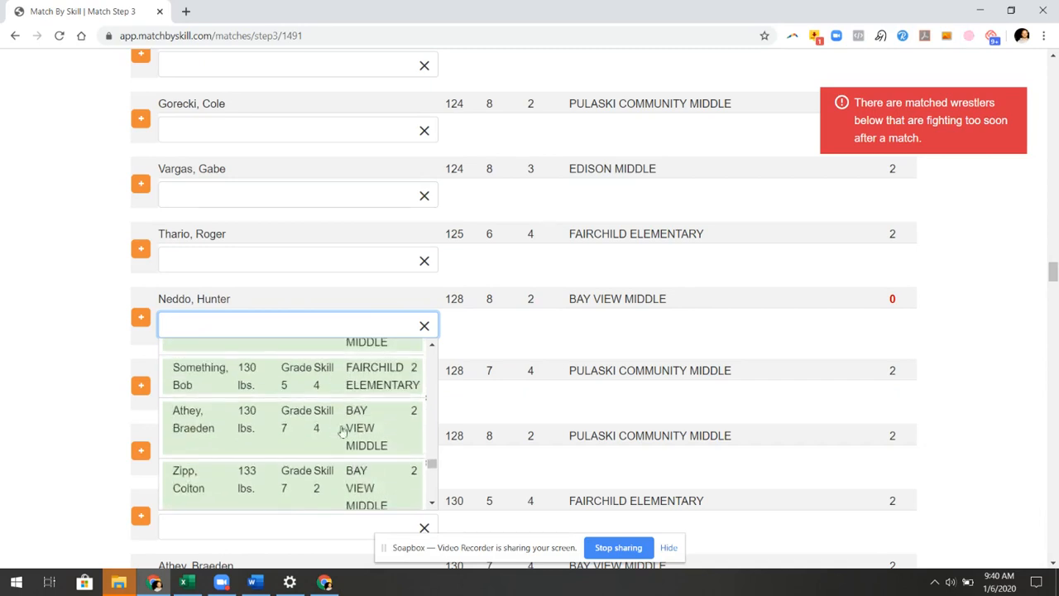
scroll(352, 424, up, 1)
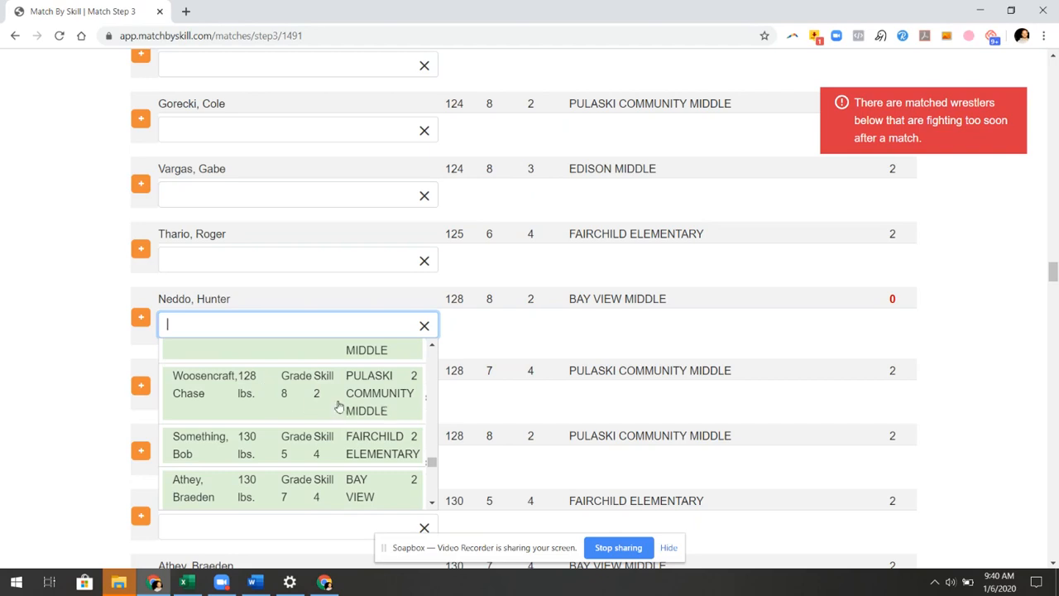
click(261, 388)
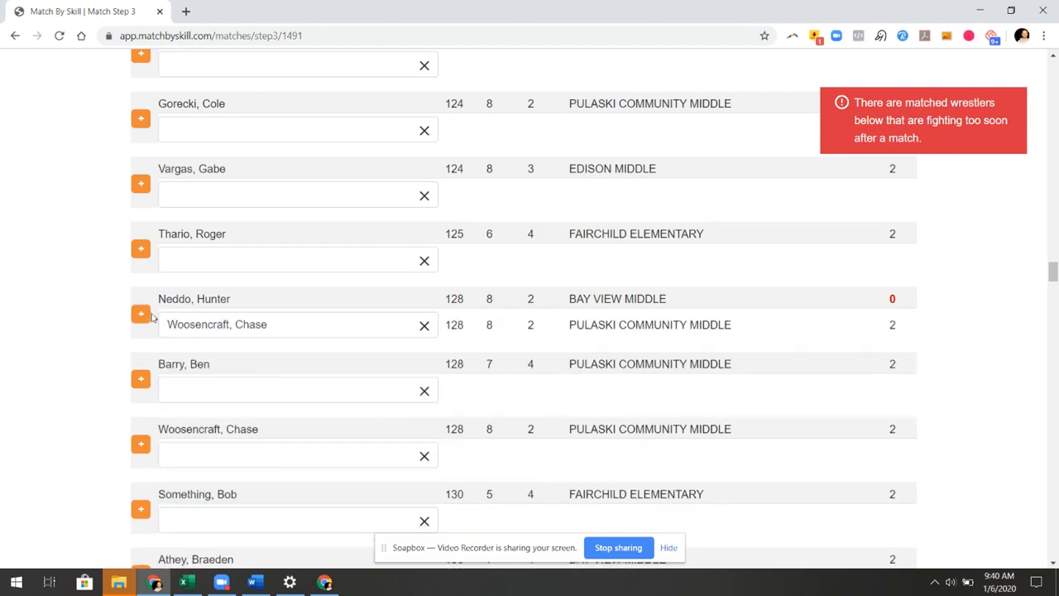
click(140, 314)
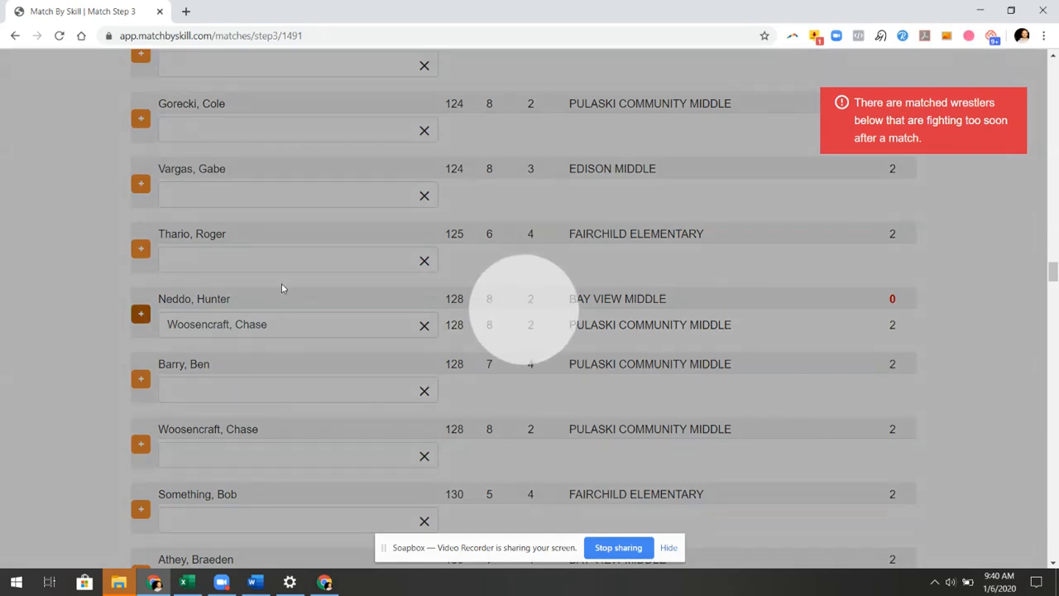
scroll(538, 346, down, 3)
scroll(547, 354, down, 6)
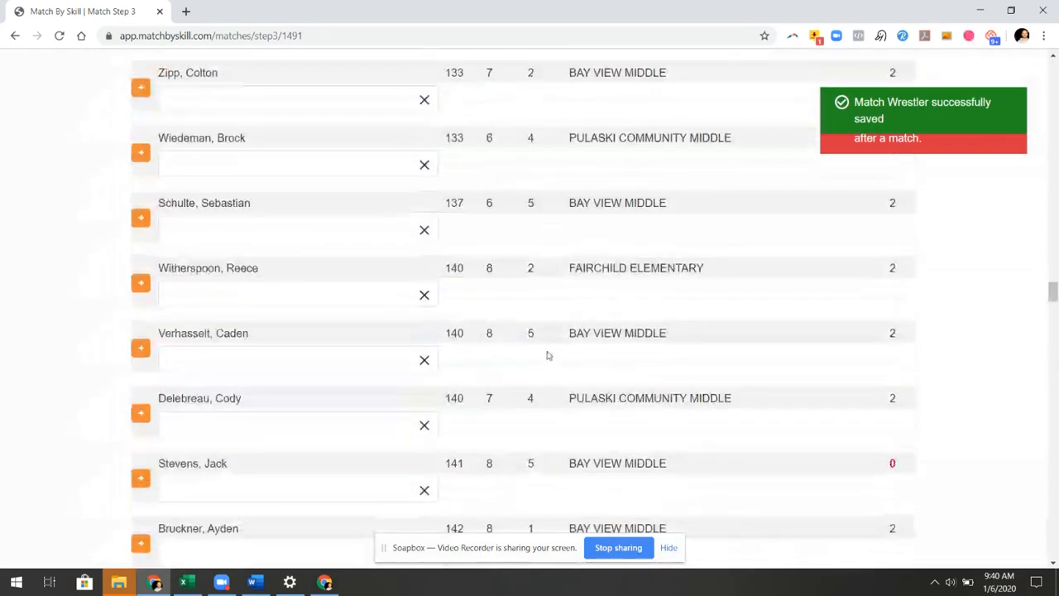
scroll(542, 362, up, 1)
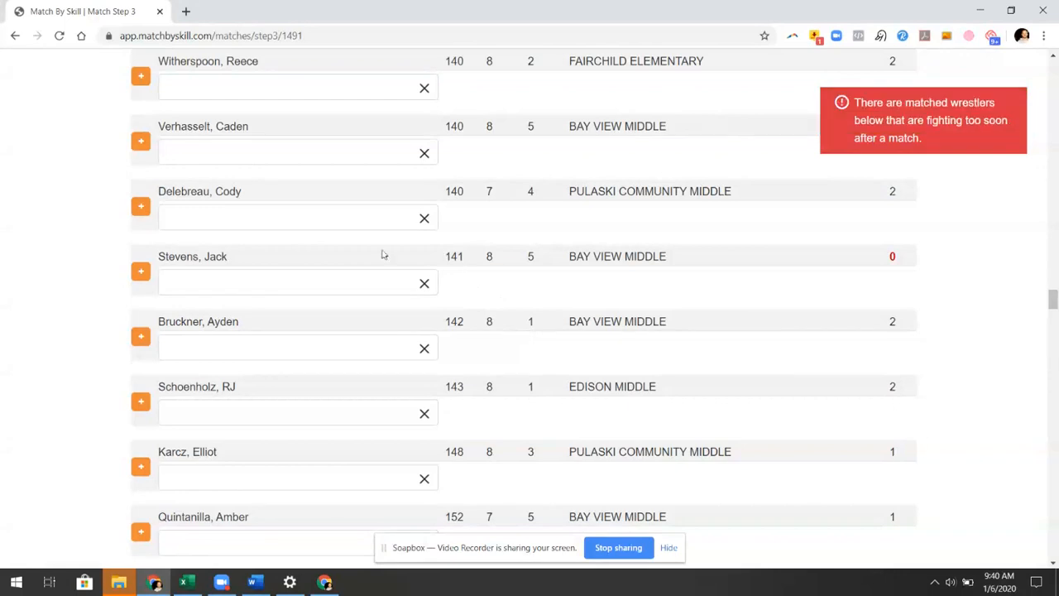
click(328, 283)
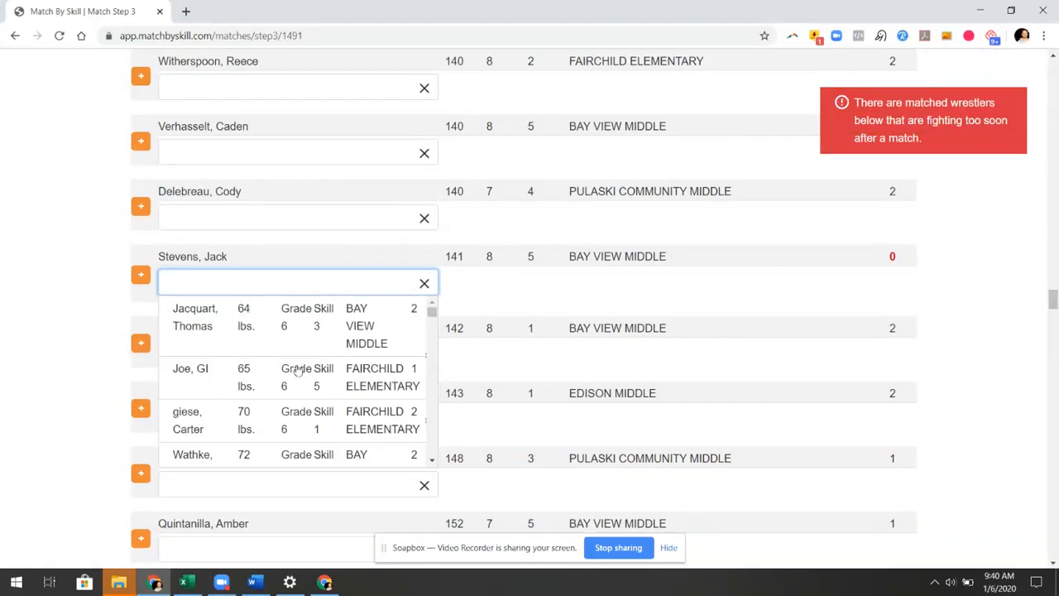
scroll(293, 364, down, 4)
scroll(352, 420, down, 8)
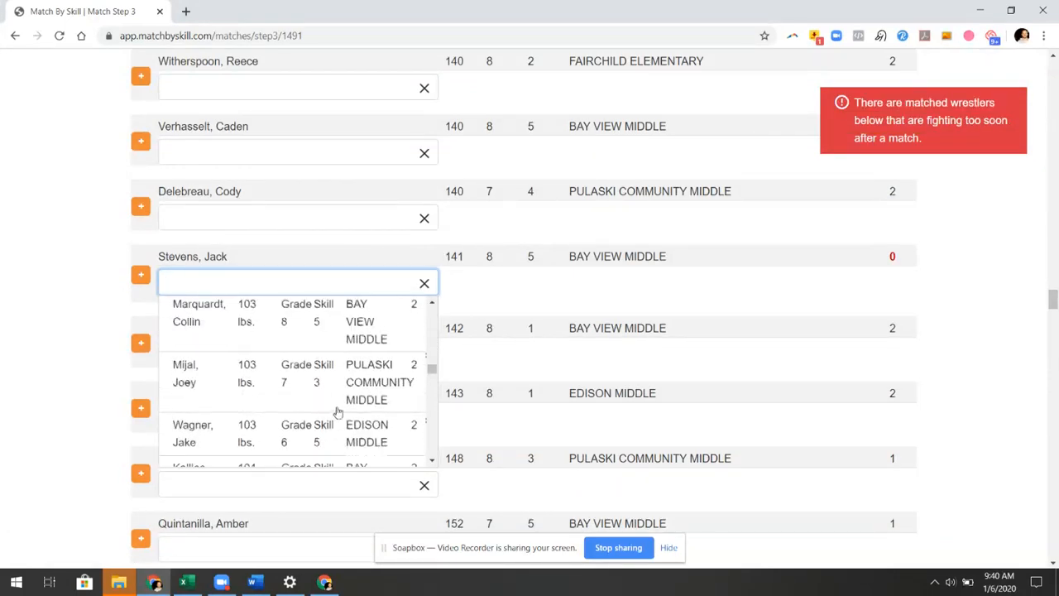
scroll(339, 395, down, 8)
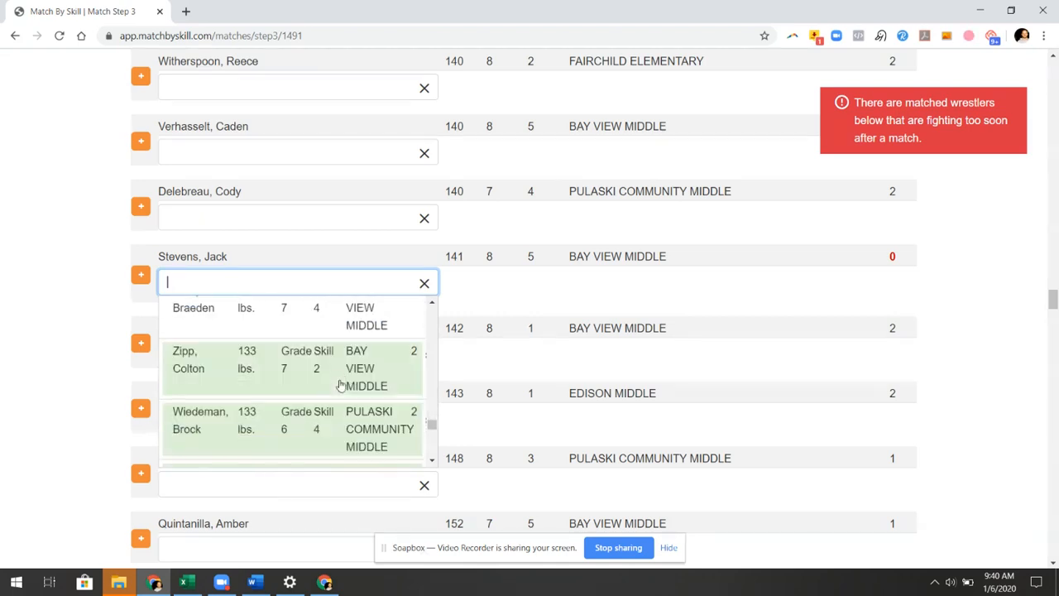
scroll(340, 377, up, 2)
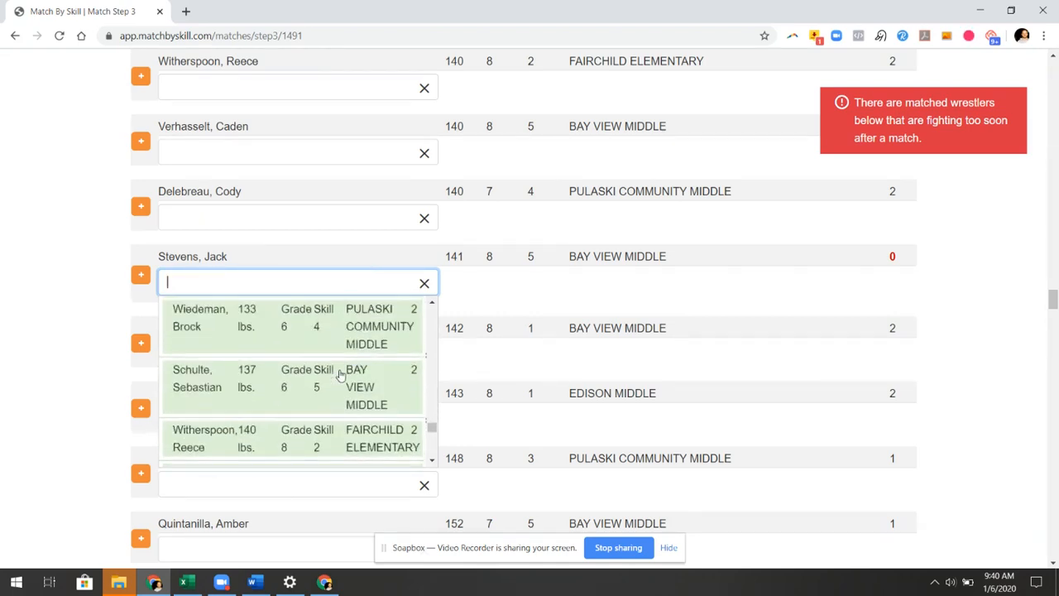
scroll(339, 376, up, 1)
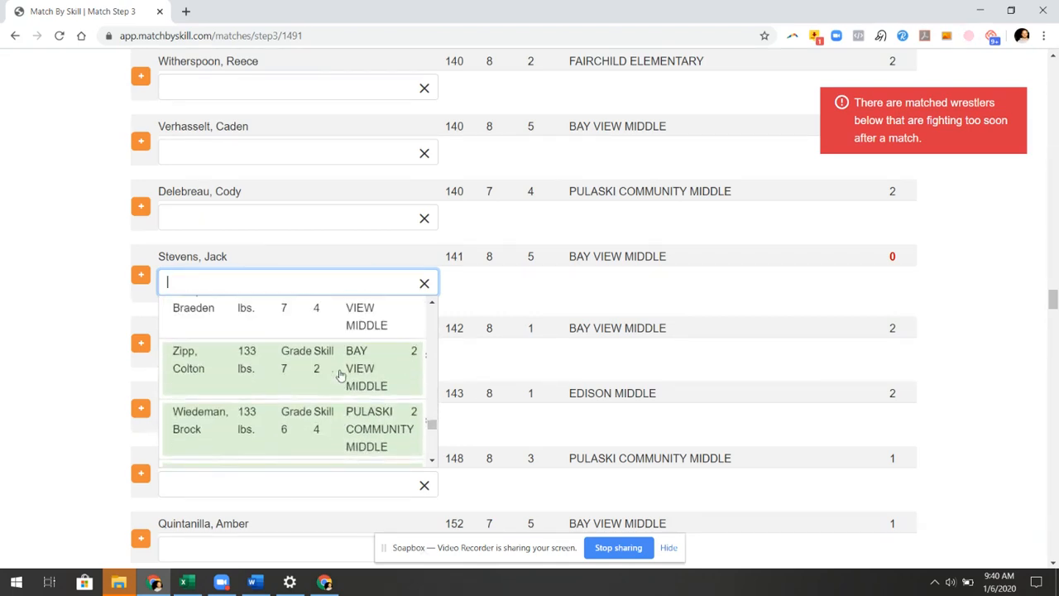
scroll(340, 376, down, 4)
scroll(337, 366, up, 1)
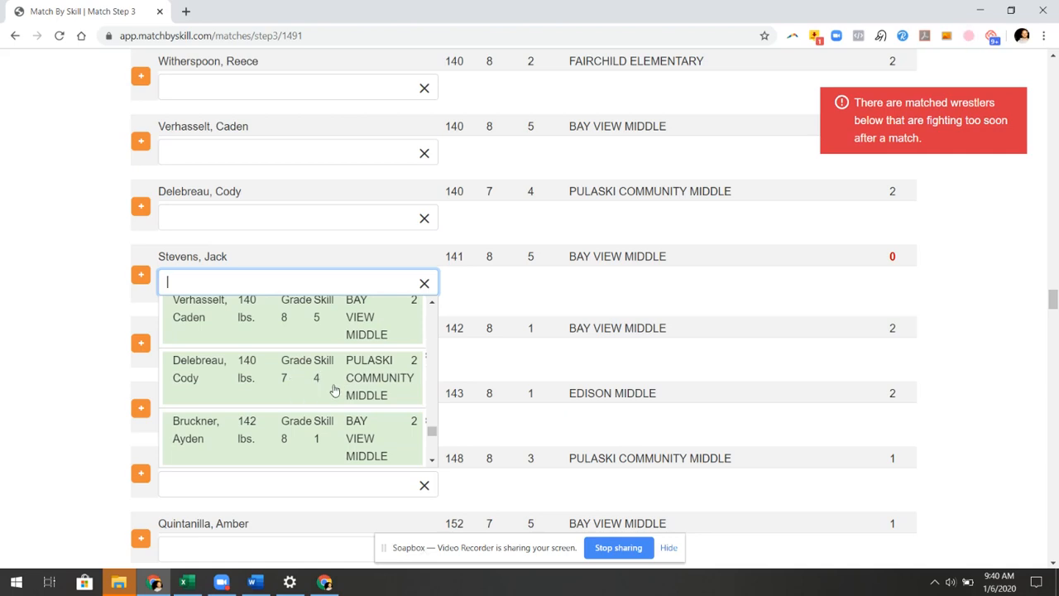
click(332, 390)
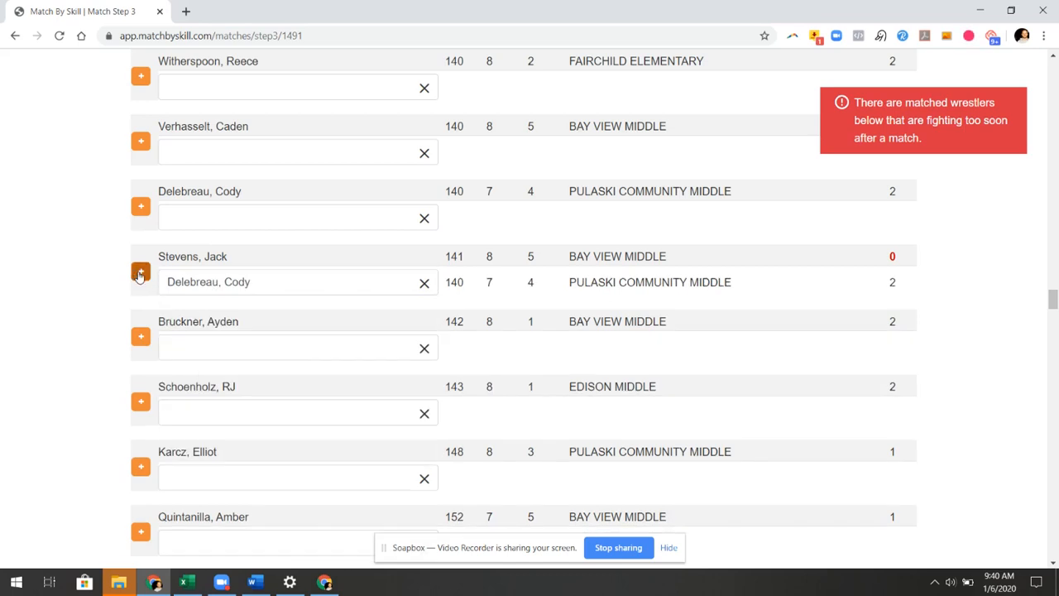
click(139, 274)
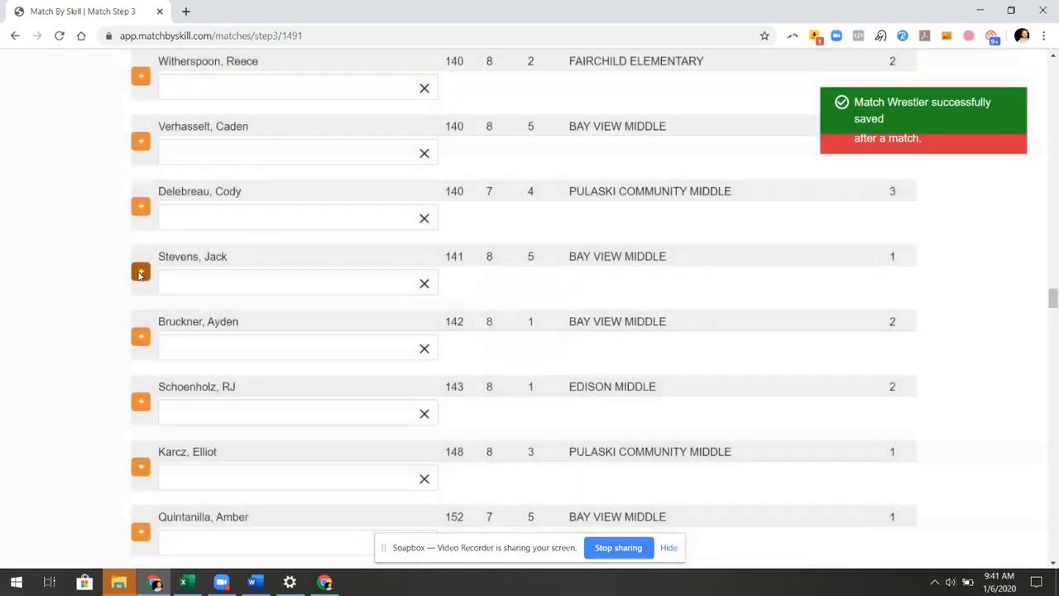
scroll(439, 369, down, 10)
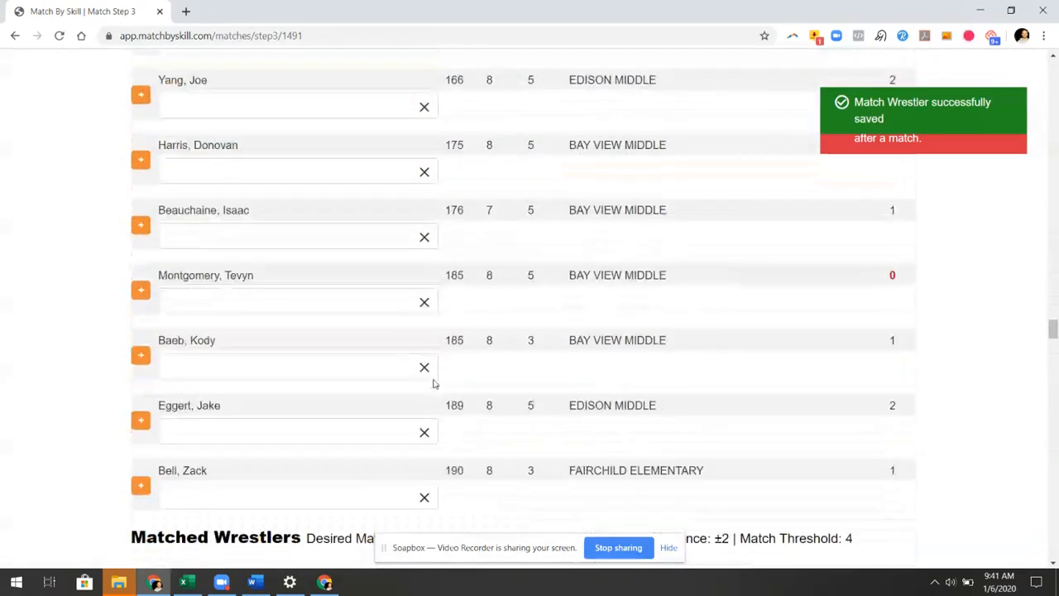
click(269, 303)
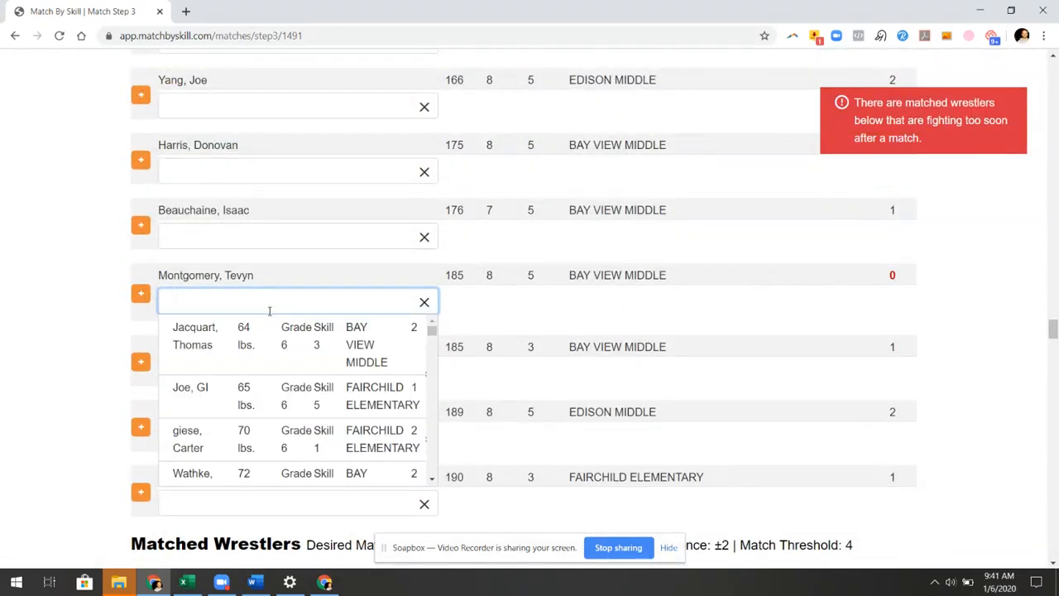
scroll(290, 406, down, 10)
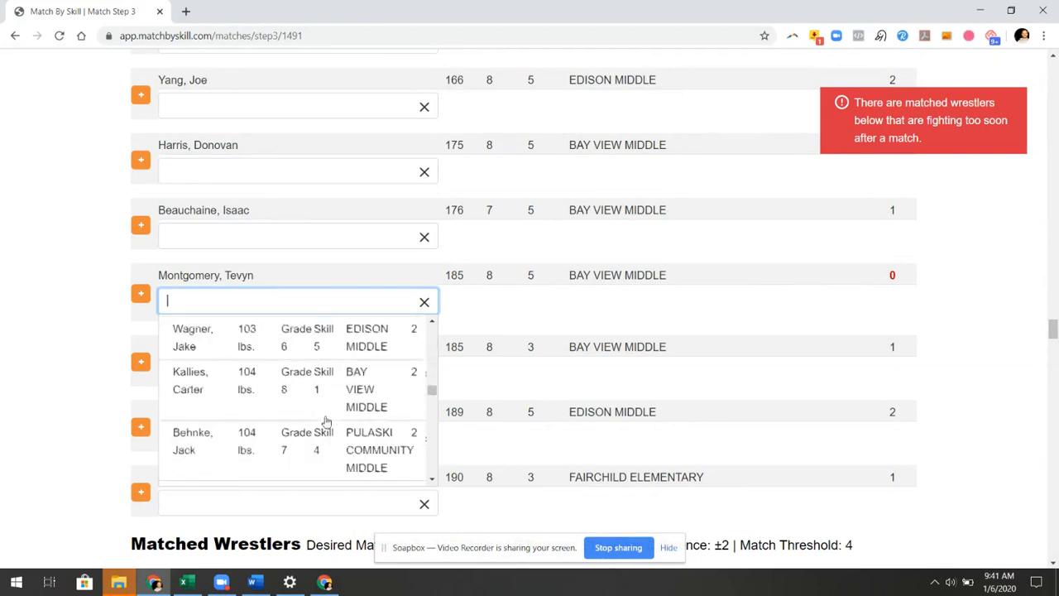
scroll(327, 423, down, 10)
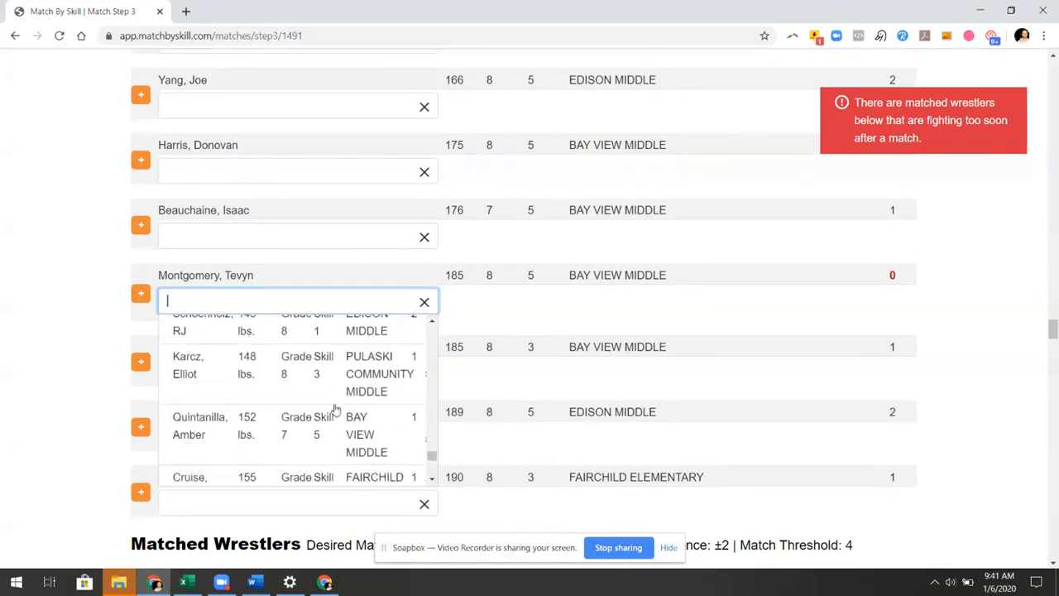
scroll(336, 410, down, 5)
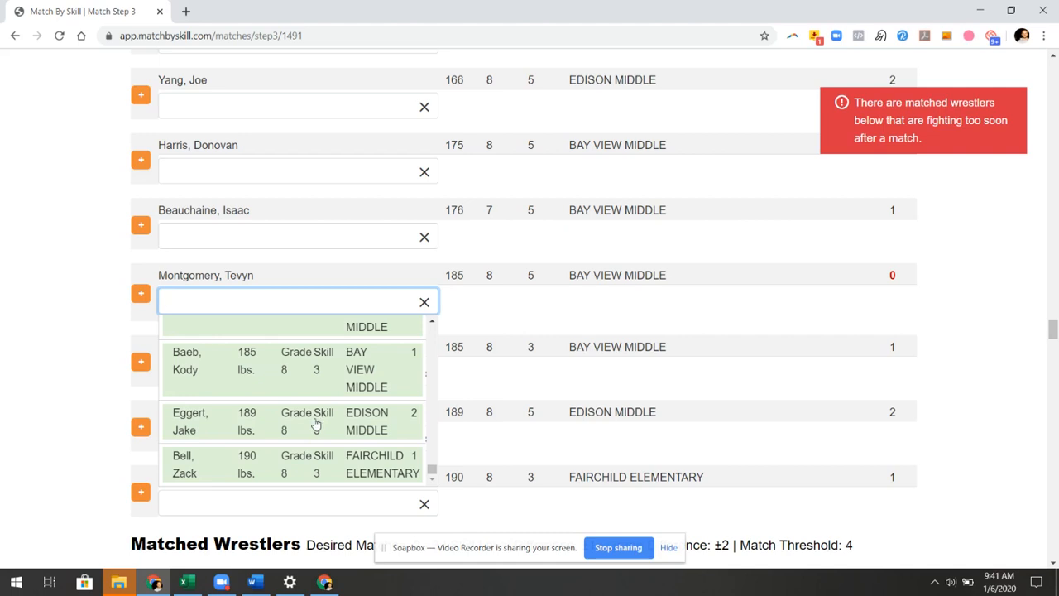
click(315, 424)
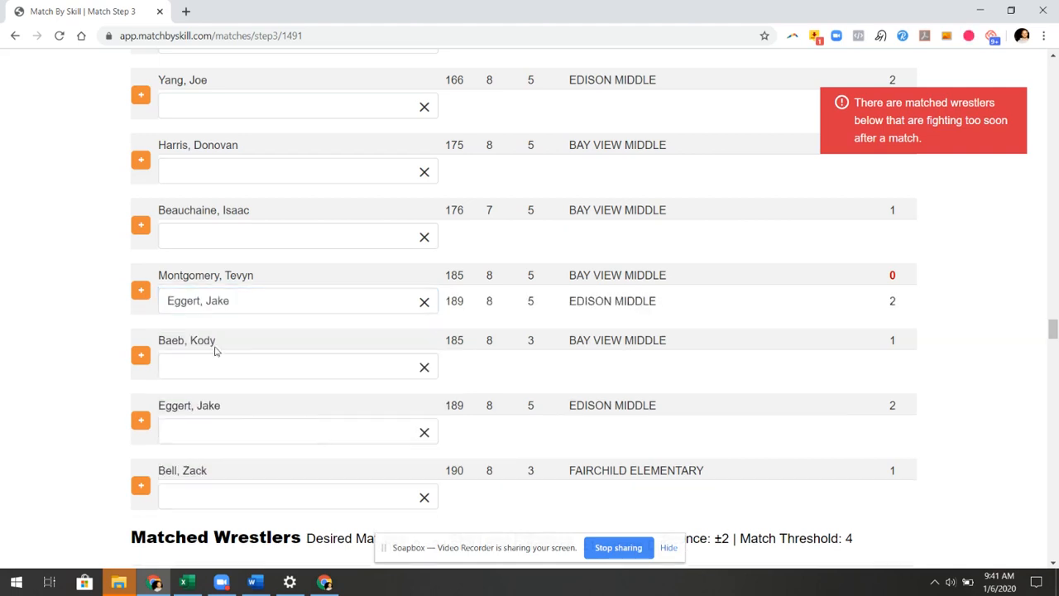
click(141, 290)
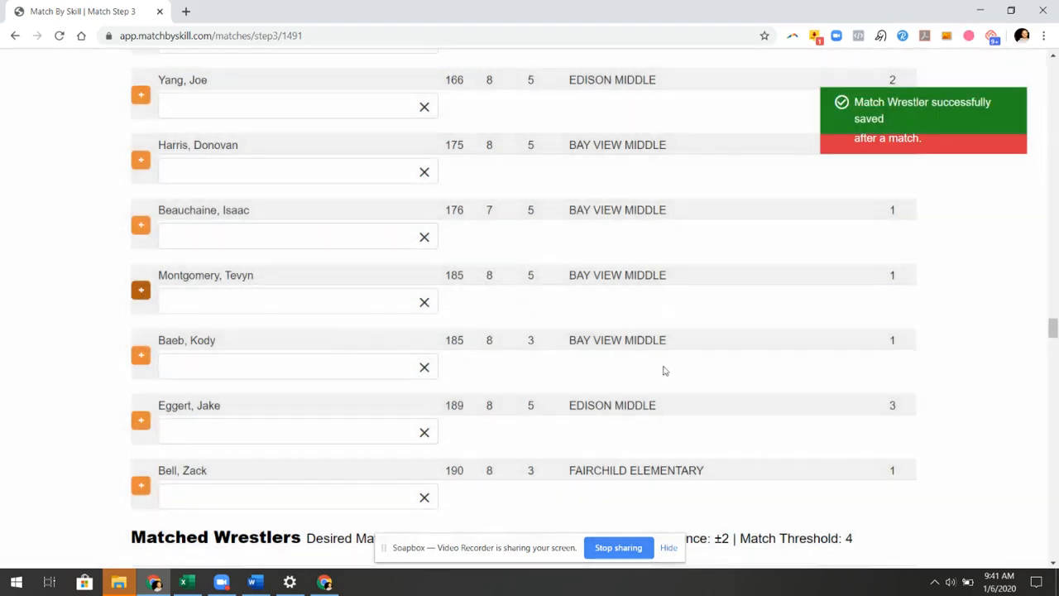
scroll(646, 381, down, 5)
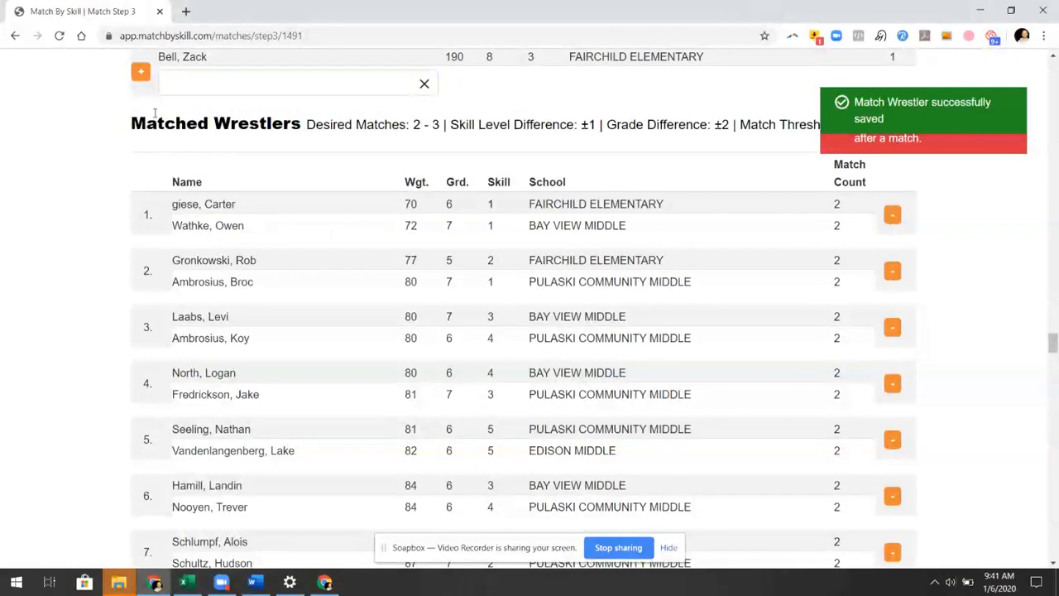
drag(126, 122, 212, 148)
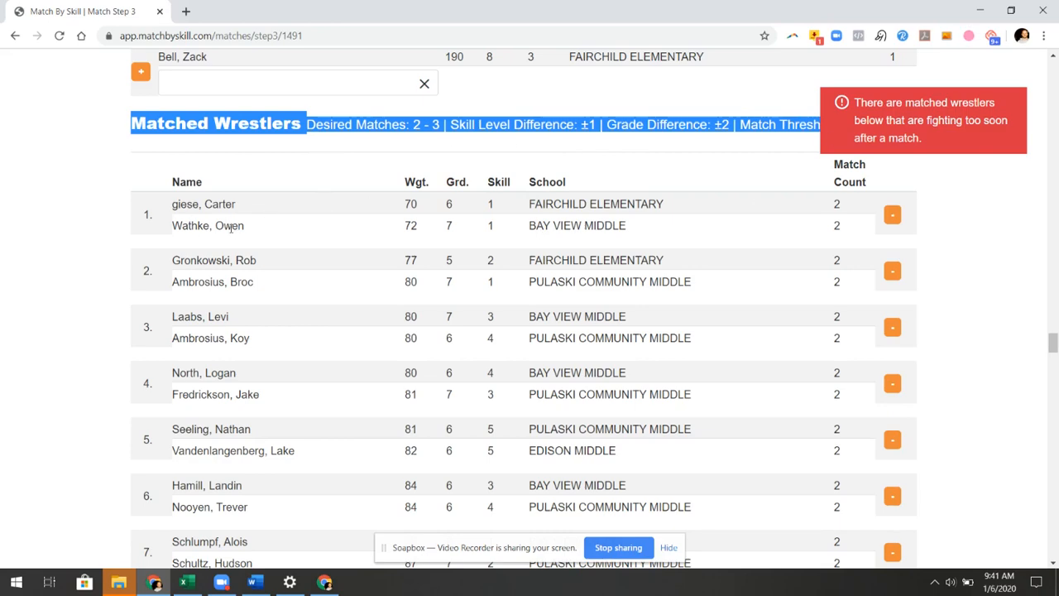
scroll(296, 286, down, 20)
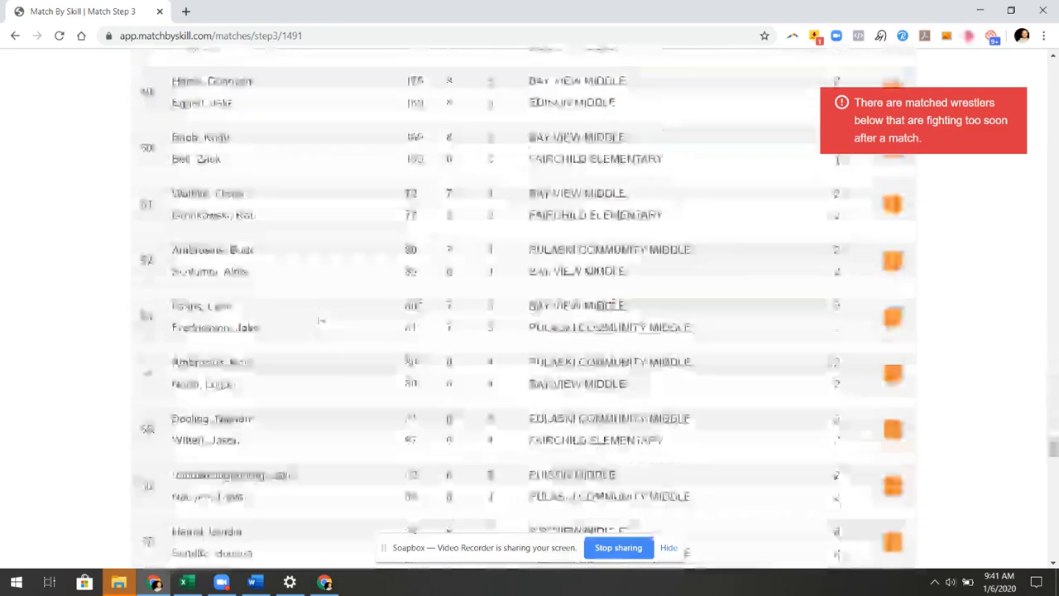
scroll(321, 320, down, 20)
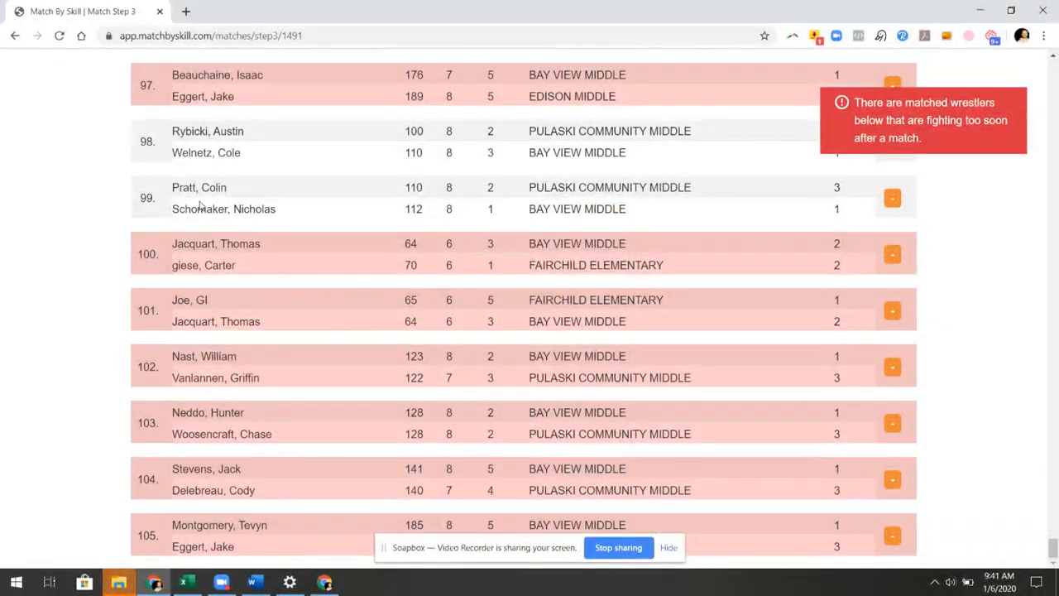
scroll(198, 206, up, 2)
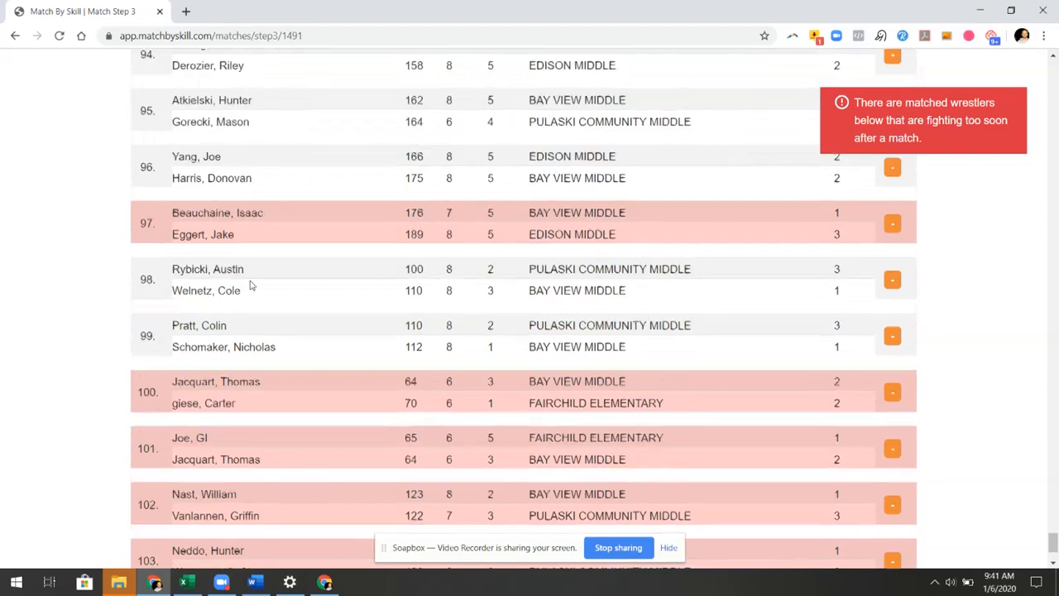
scroll(258, 269, down, 1)
scroll(308, 318, up, 1)
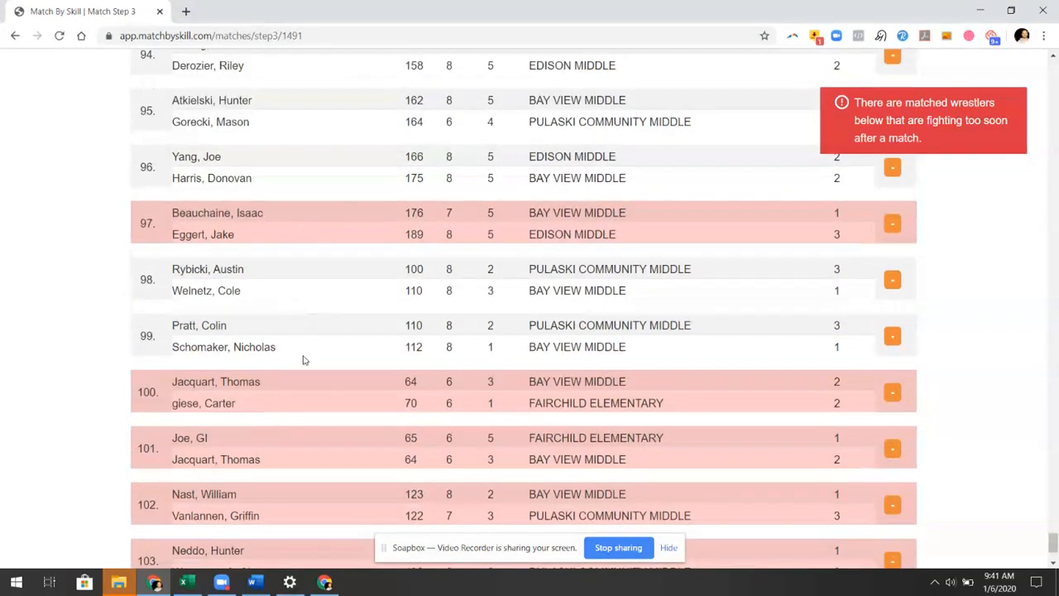
scroll(308, 342, down, 2)
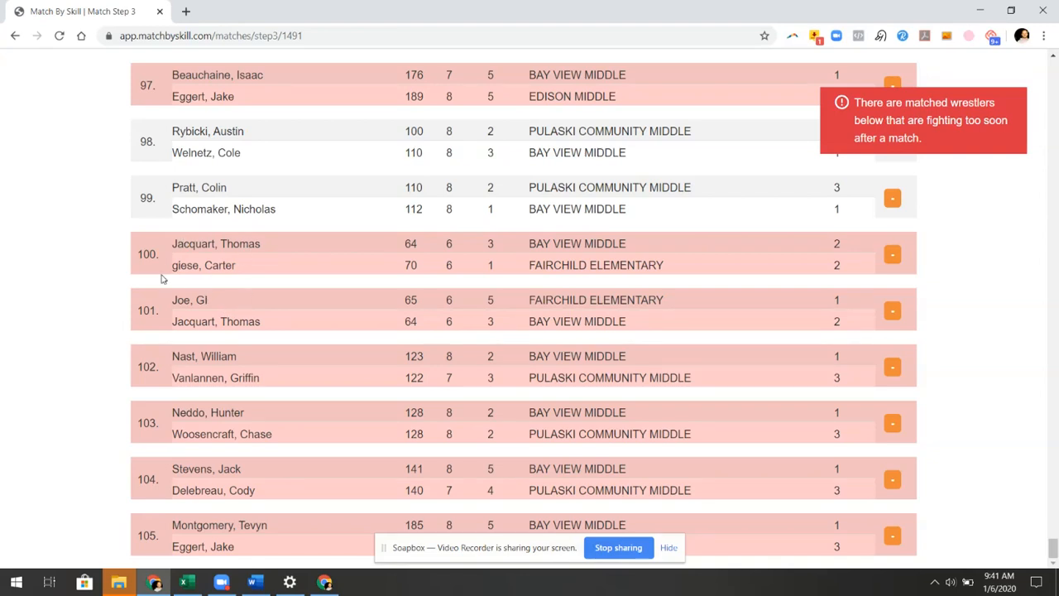
Drag the Jacquart–giese match from row 100 up to position 69
drag(148, 255, 143, 126)
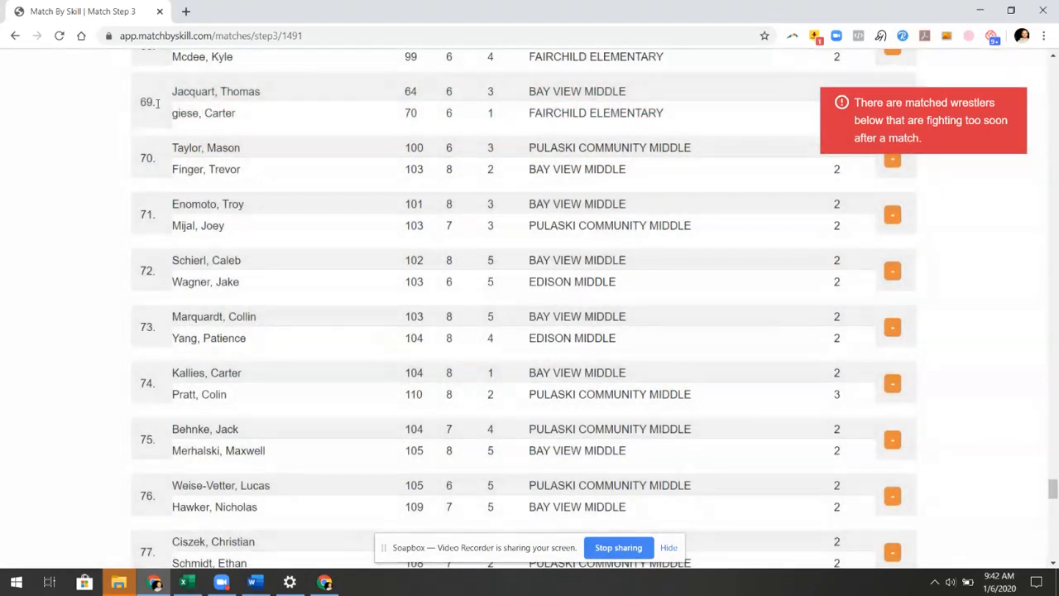
scroll(256, 294, down, 14)
scroll(258, 293, up, 9)
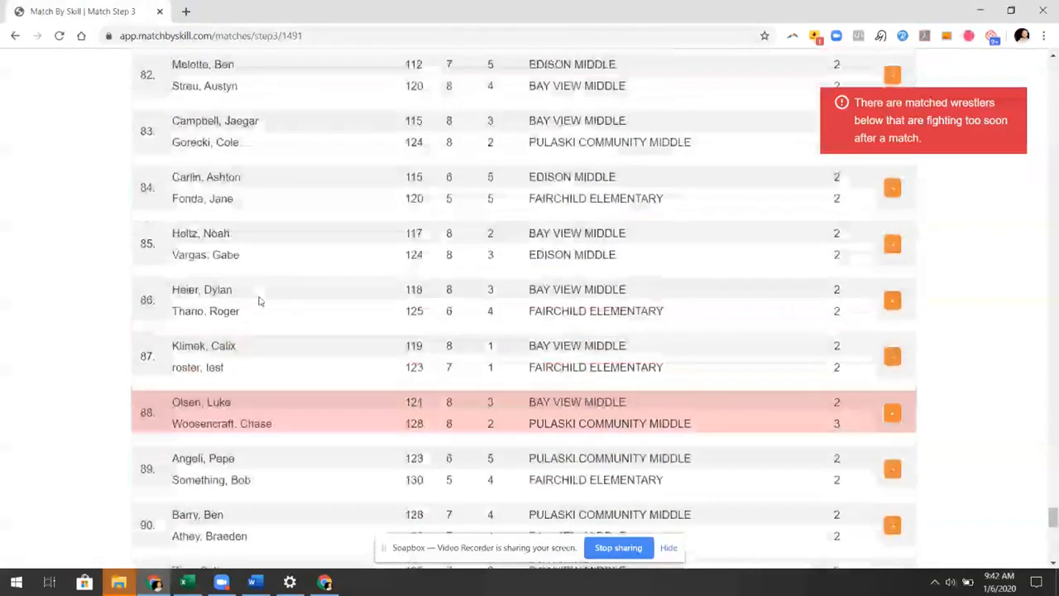
scroll(259, 293, up, 1)
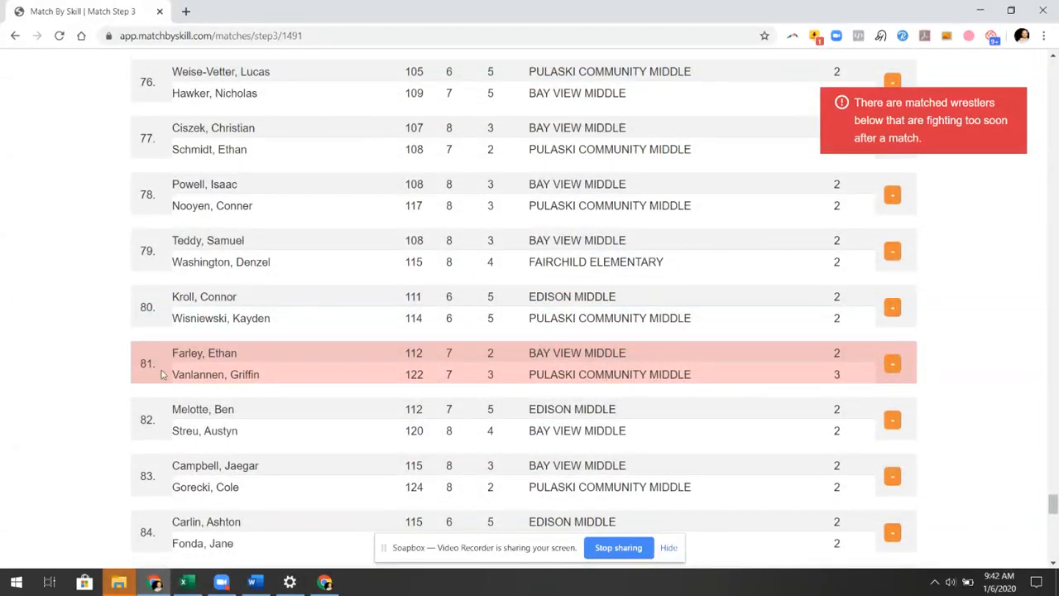
Move the Farley–Vanlannen match from row 81 up above row 66
drag(144, 365, 233, 67)
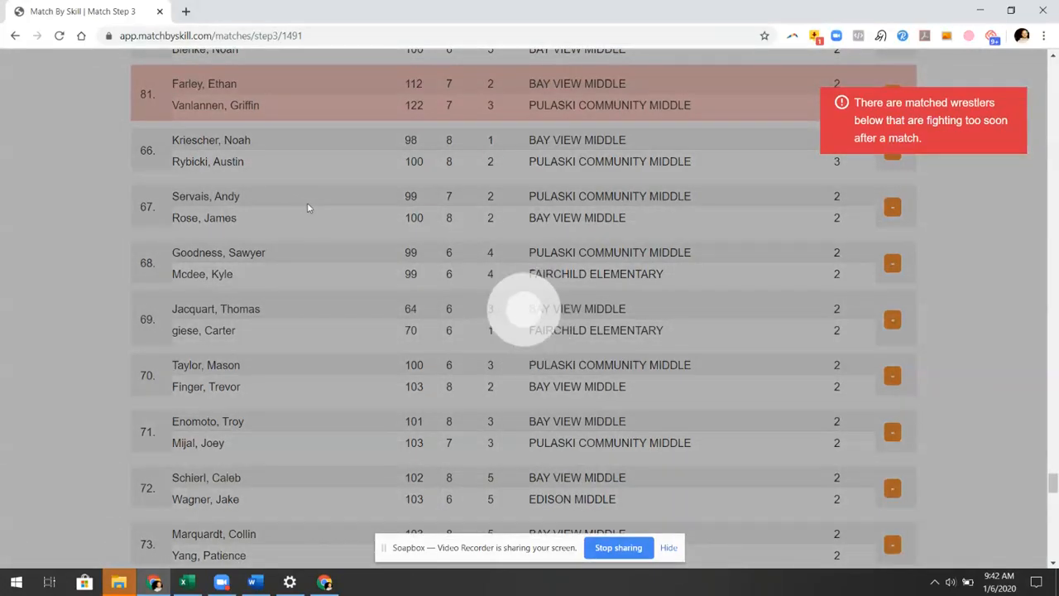
scroll(307, 208, up, 4)
scroll(302, 217, down, 10)
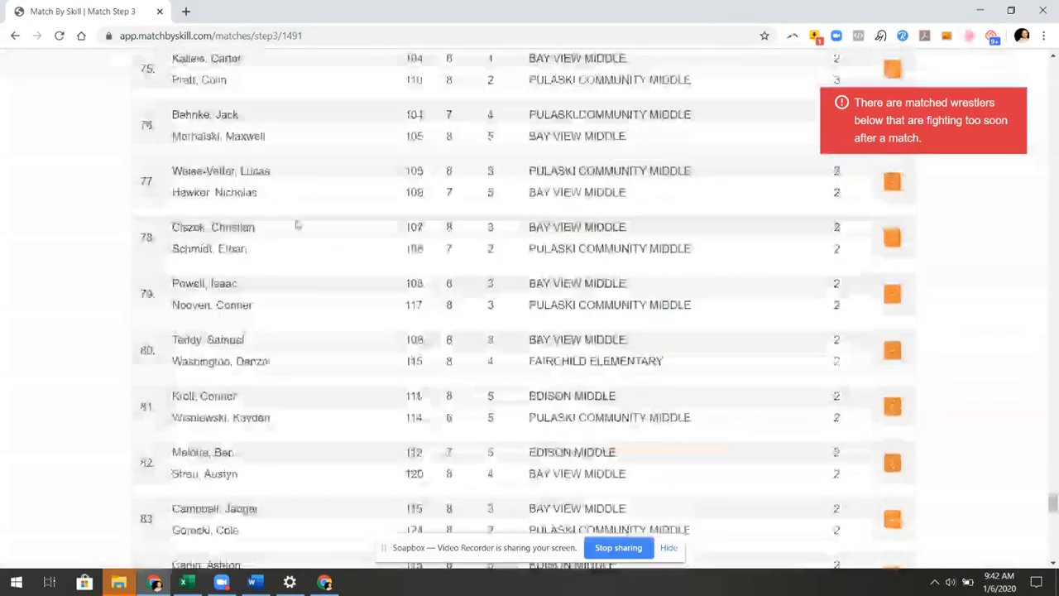
scroll(296, 224, down, 9)
scroll(291, 229, up, 1)
scroll(291, 230, down, 1)
scroll(291, 231, up, 1)
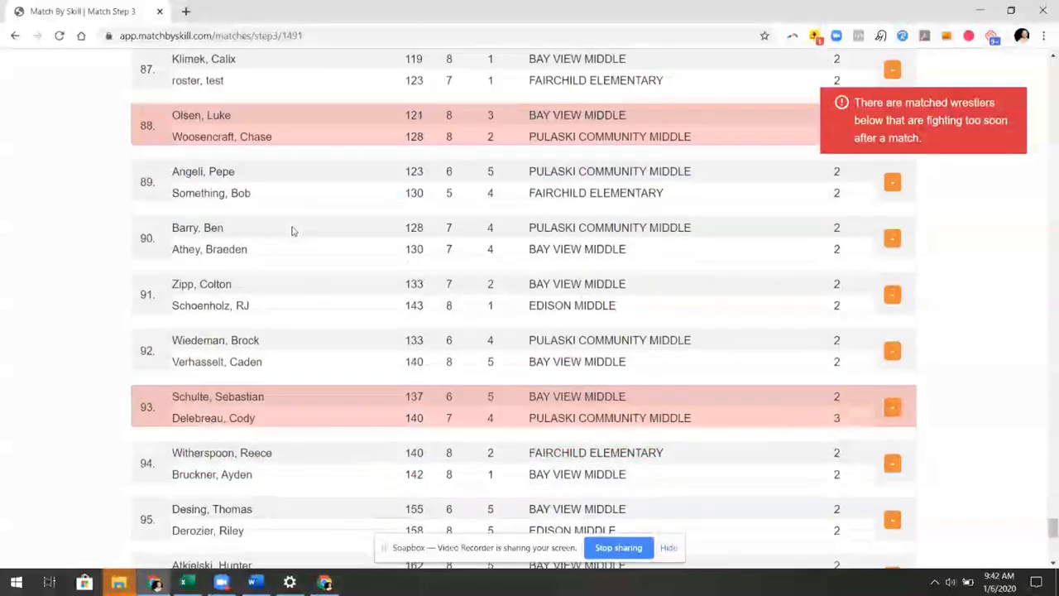
scroll(291, 231, up, 3)
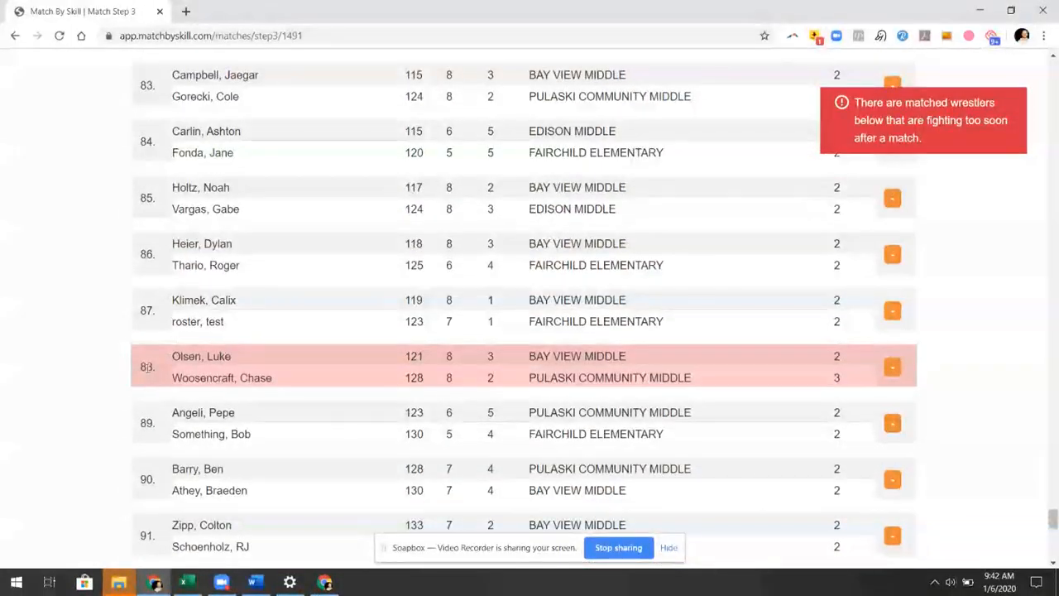
Reposition the Olsen–Woosencraft match between bouts 65 and 66, revealing flagged match 76
drag(148, 370, 145, 77)
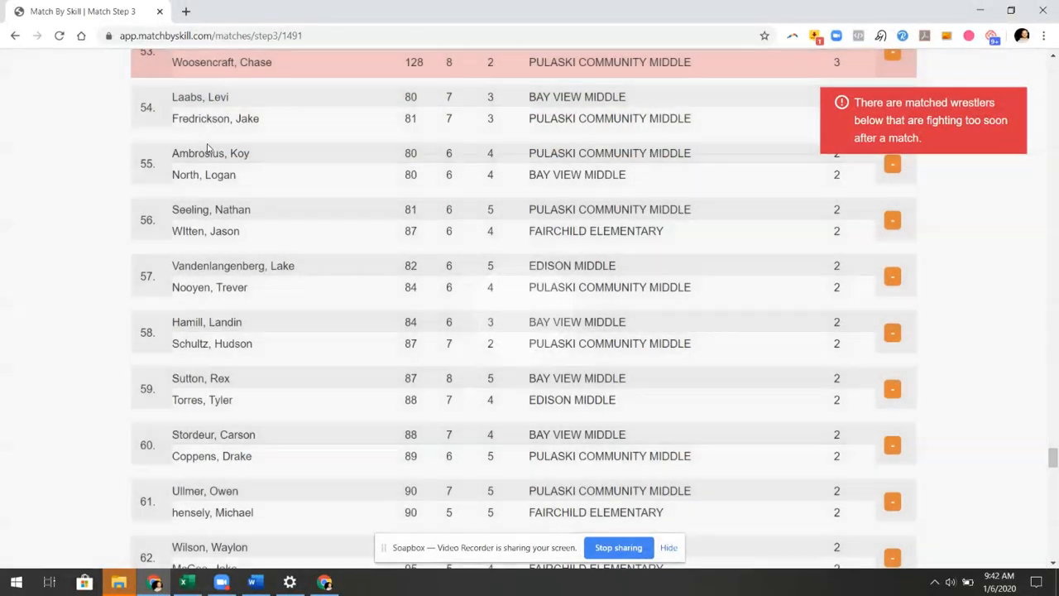
scroll(217, 153, up, 3)
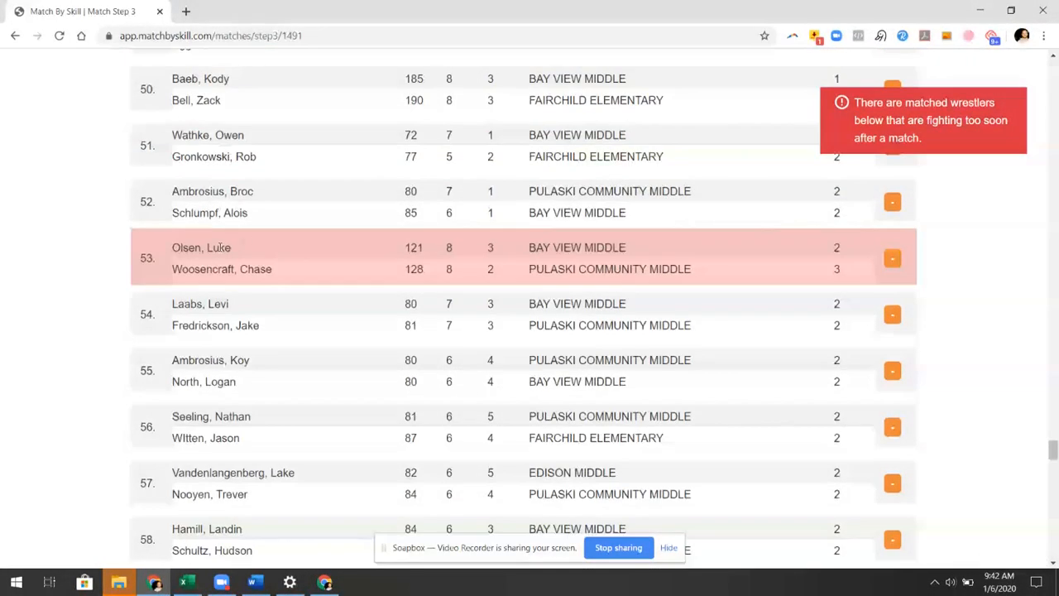
scroll(282, 216, up, 10)
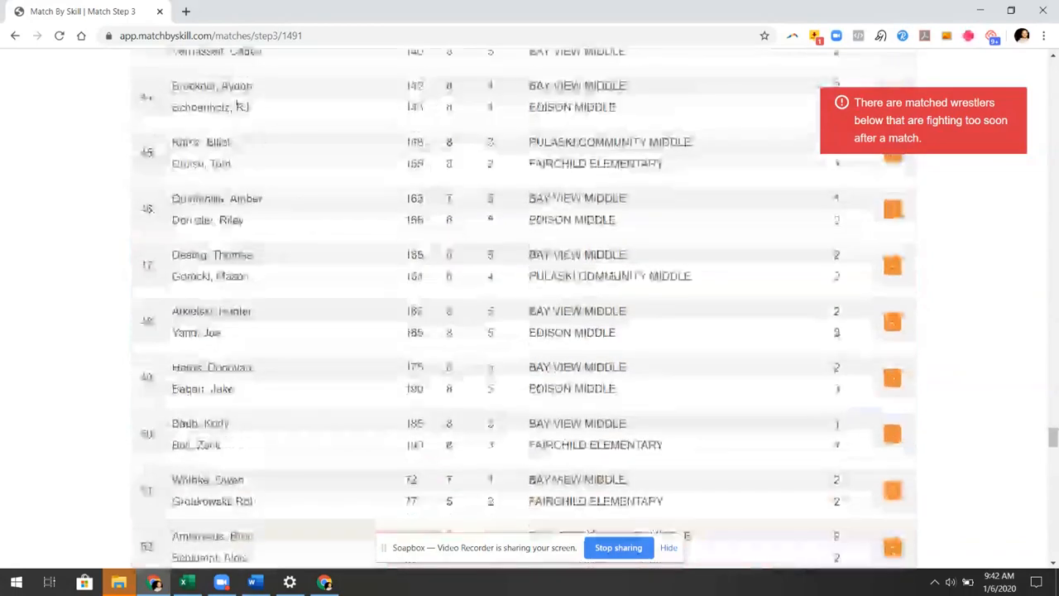
scroll(293, 219, down, 12)
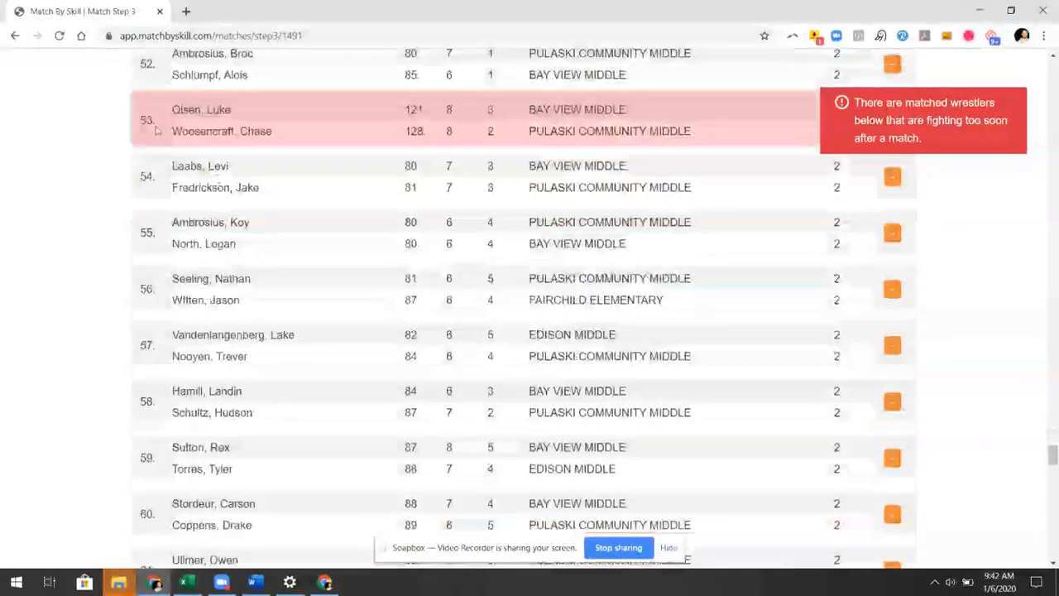
drag(155, 131, 140, 542)
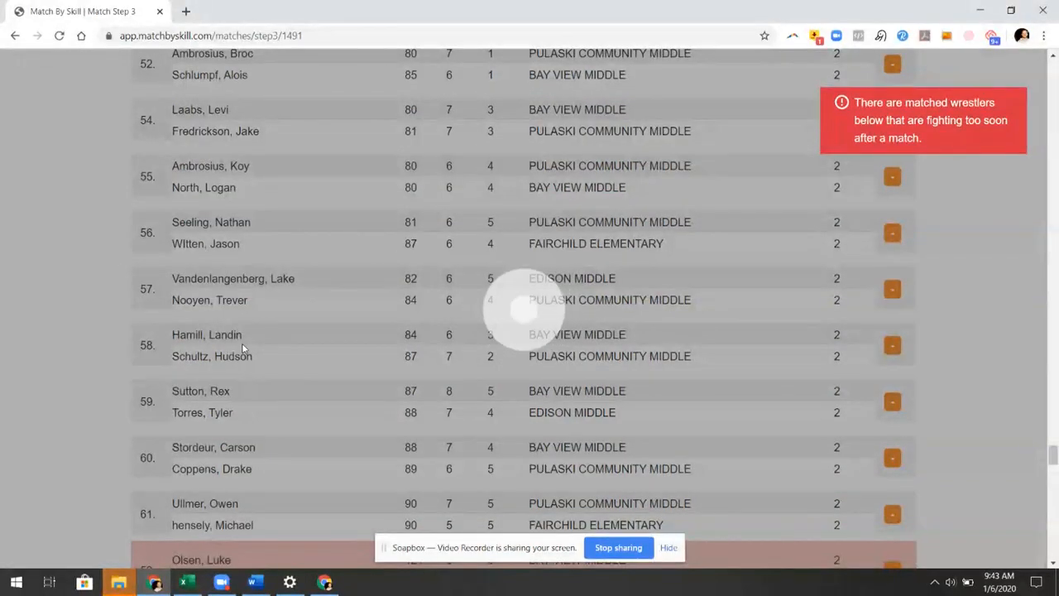
scroll(243, 348, down, 6)
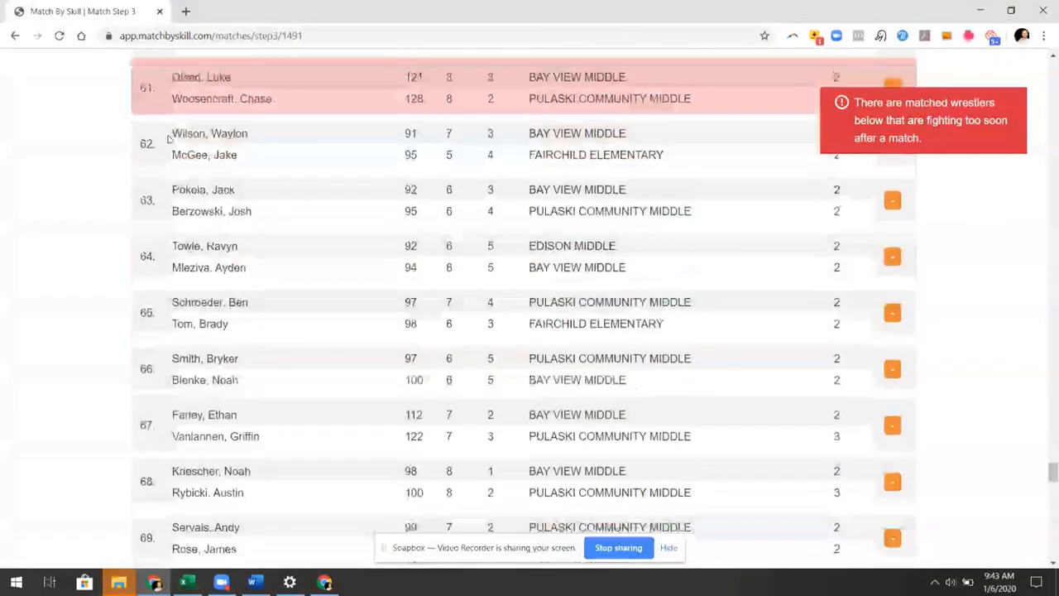
drag(147, 88, 143, 297)
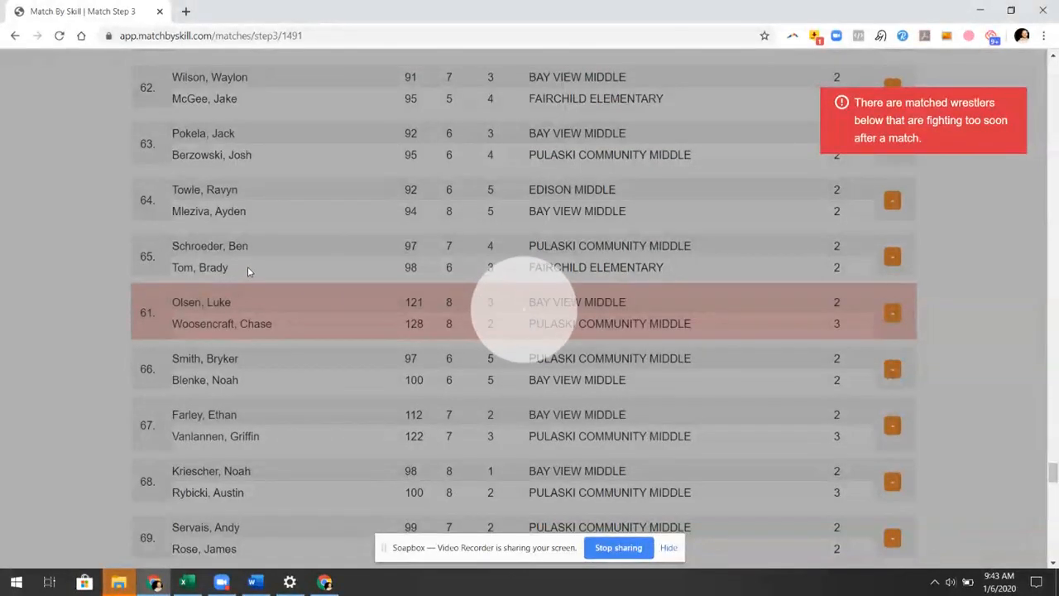
scroll(255, 269, down, 10)
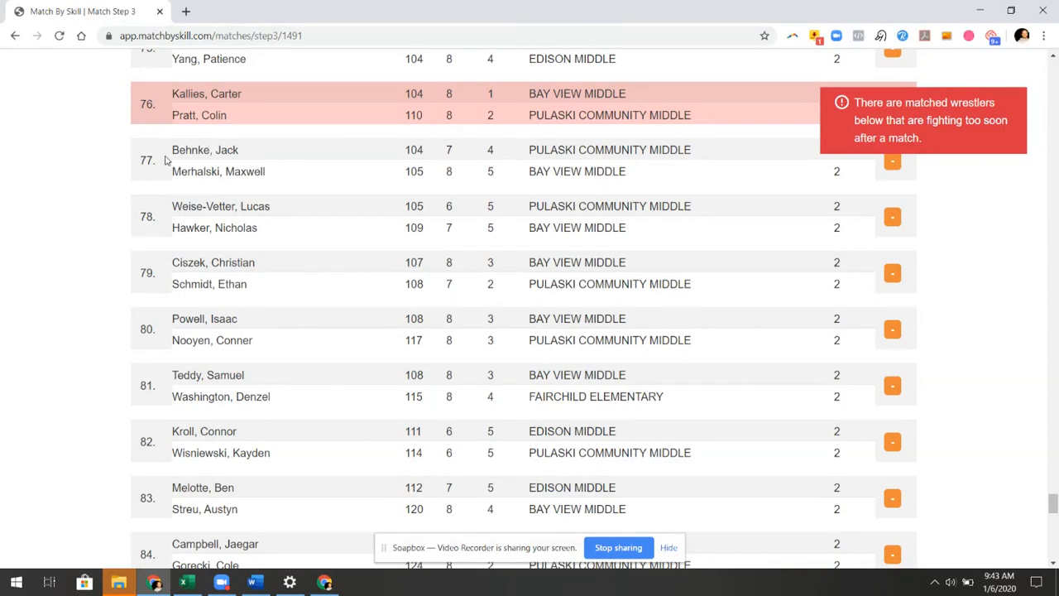
scroll(174, 190, up, 3)
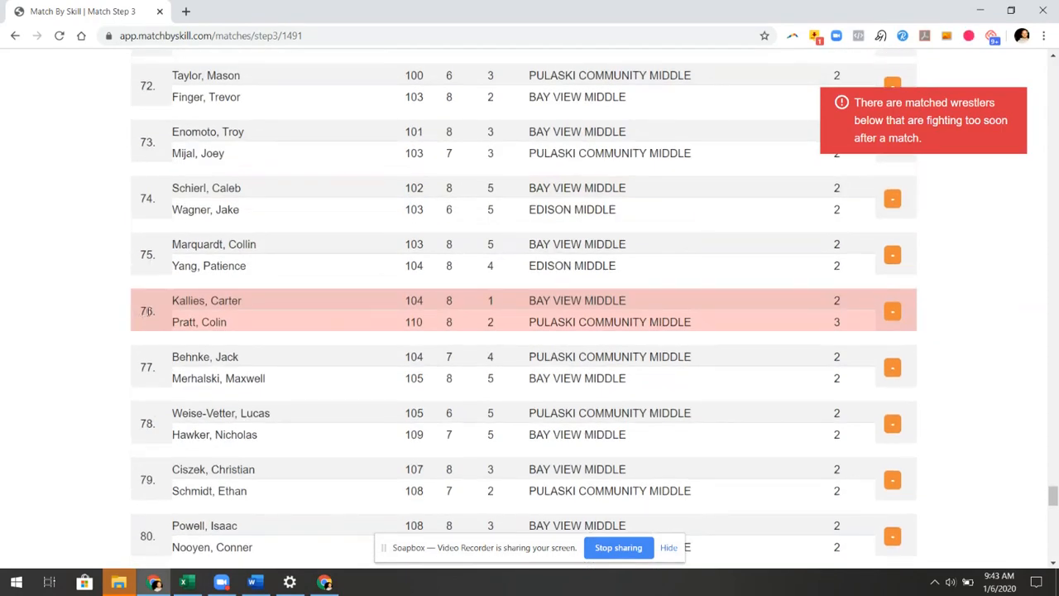
Move the Kallies/Pratt match earlier in the bout order
drag(150, 310, 214, 77)
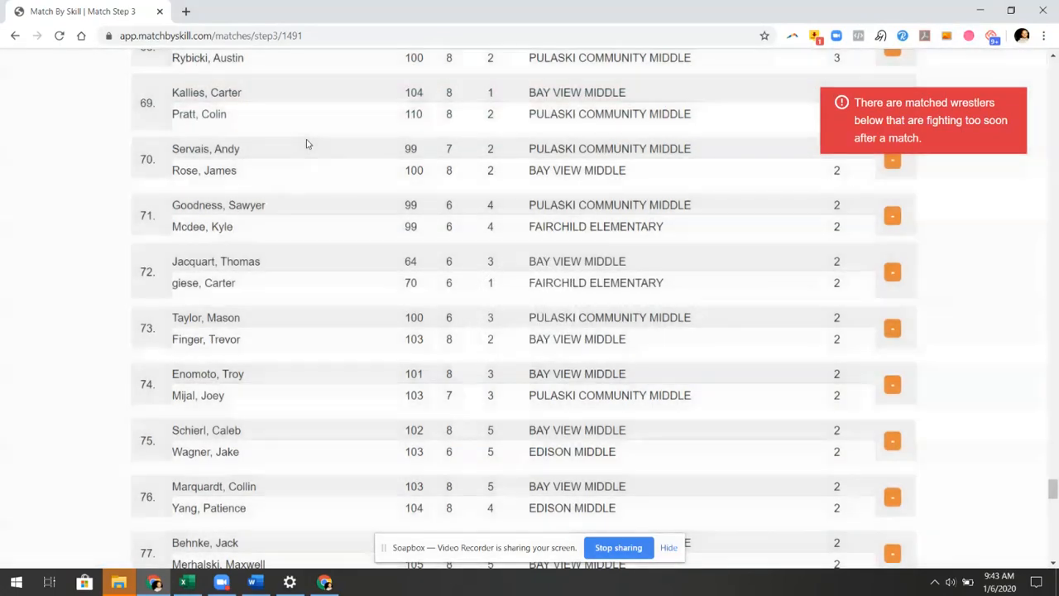
scroll(290, 166, up, 3)
scroll(277, 202, down, 5)
scroll(277, 224, down, 15)
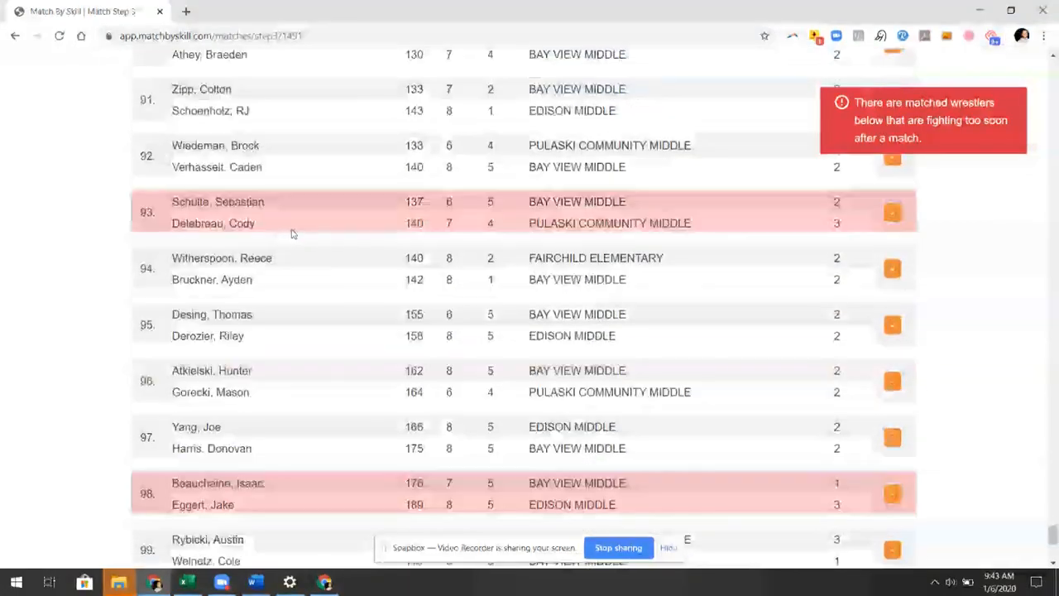
scroll(291, 234, down, 2)
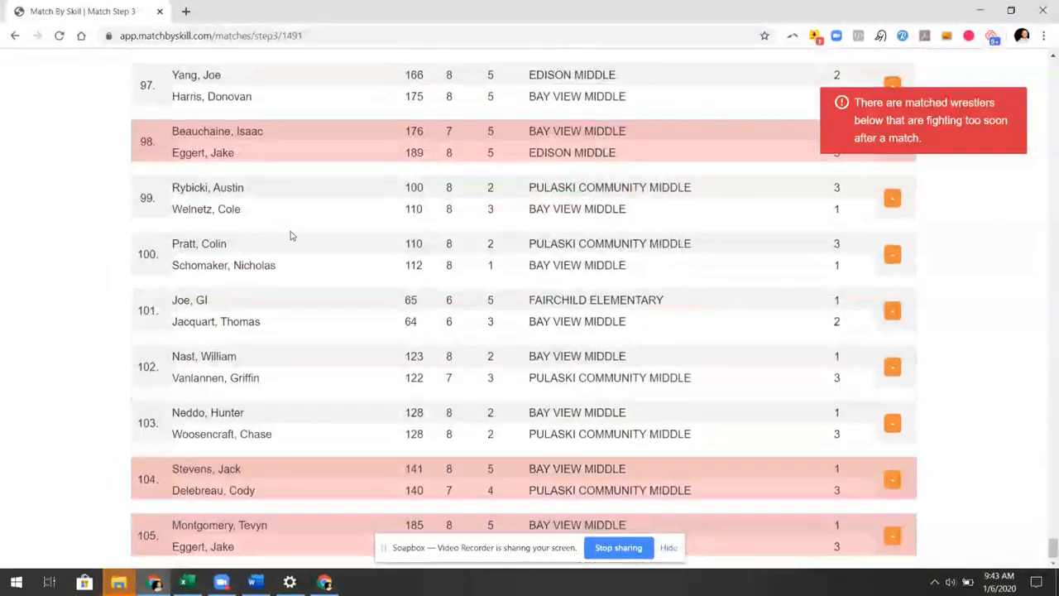
scroll(281, 227, up, 3)
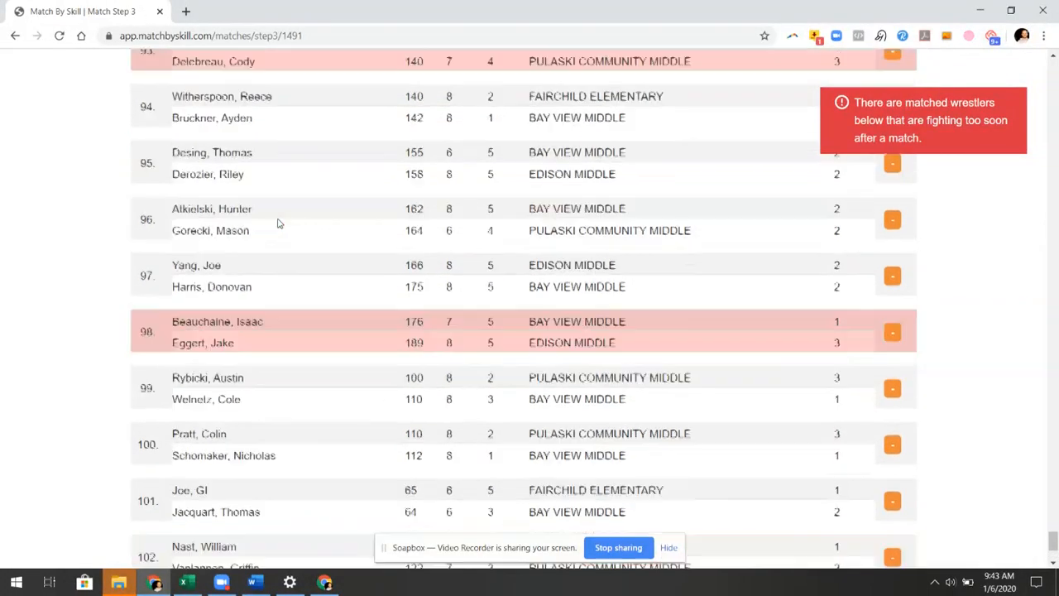
scroll(277, 257, down, 3)
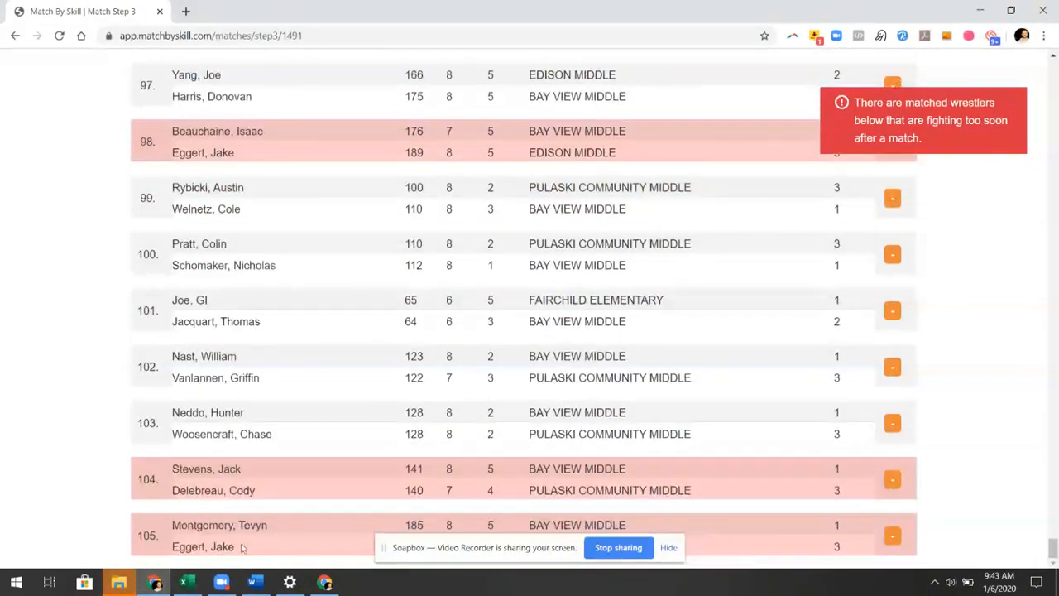
scroll(229, 314, up, 4)
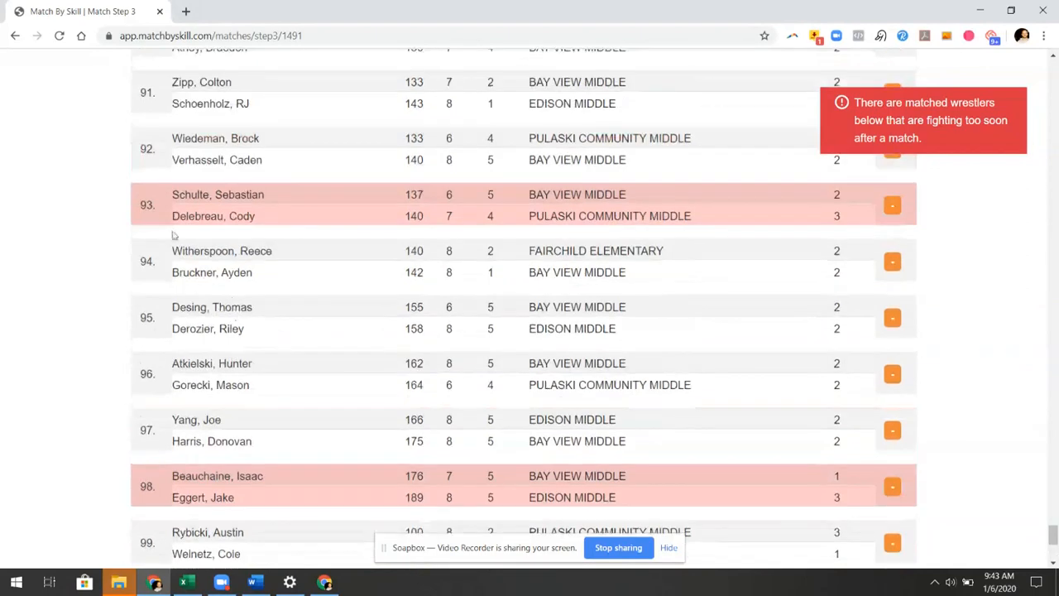
Move the Schulte/Delebreau match up above match 77
drag(155, 209, 300, 58)
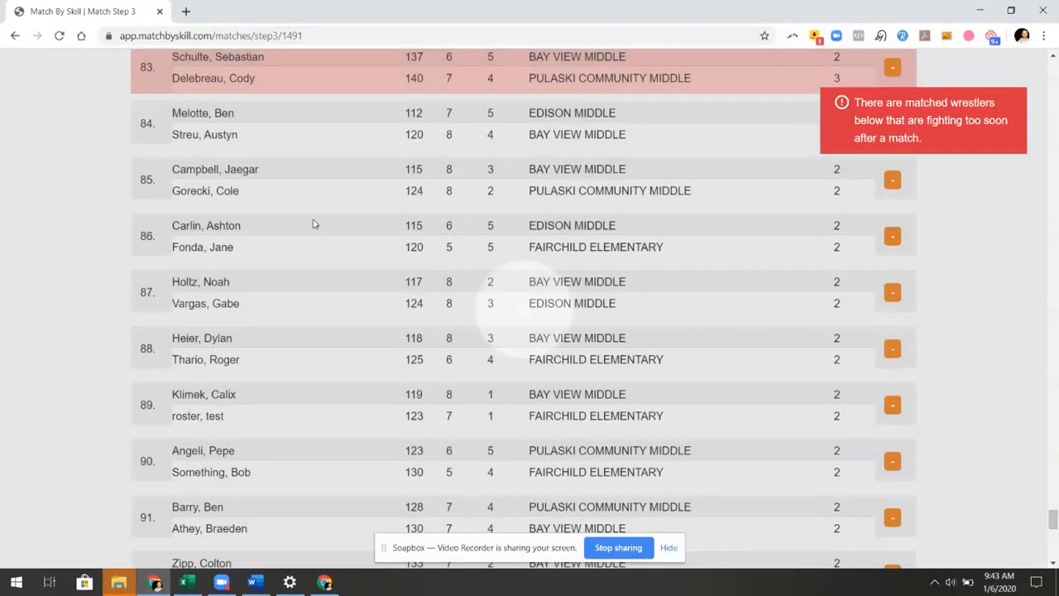
scroll(258, 202, up, 3)
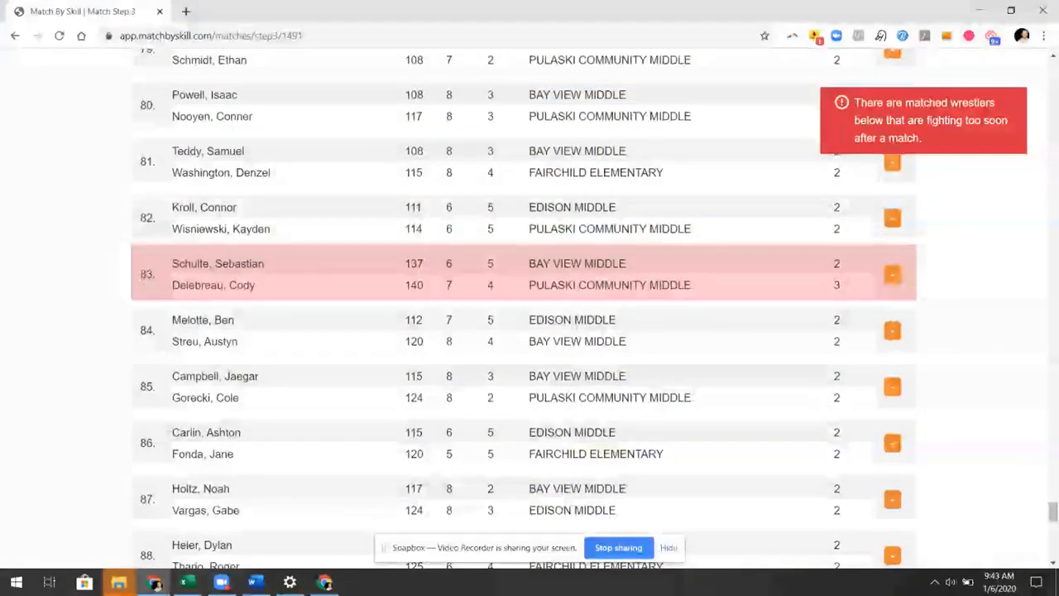
drag(148, 269, 158, 57)
scroll(265, 206, up, 3)
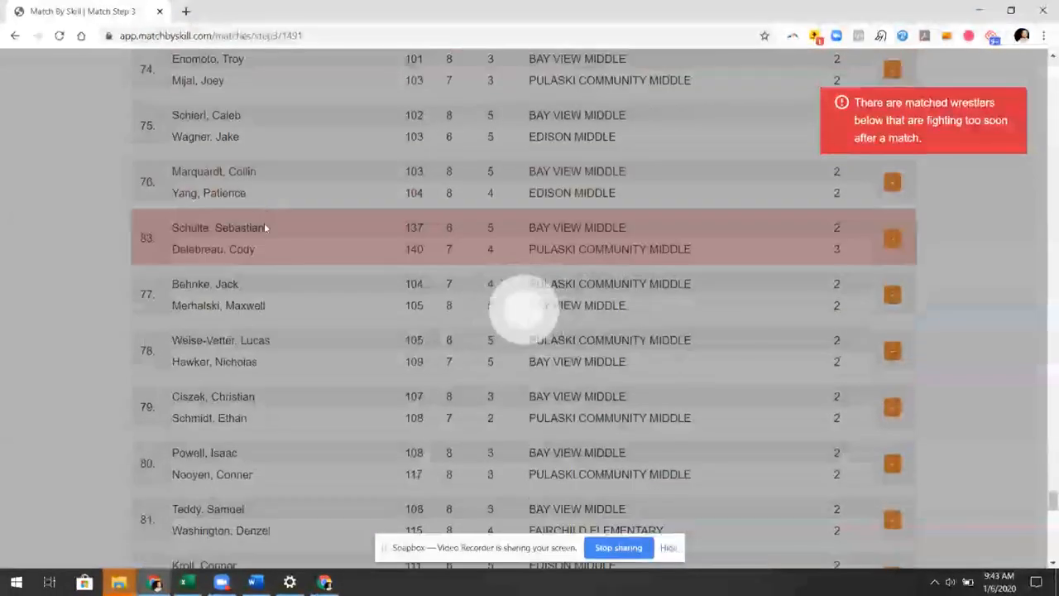
scroll(278, 295, down, 6)
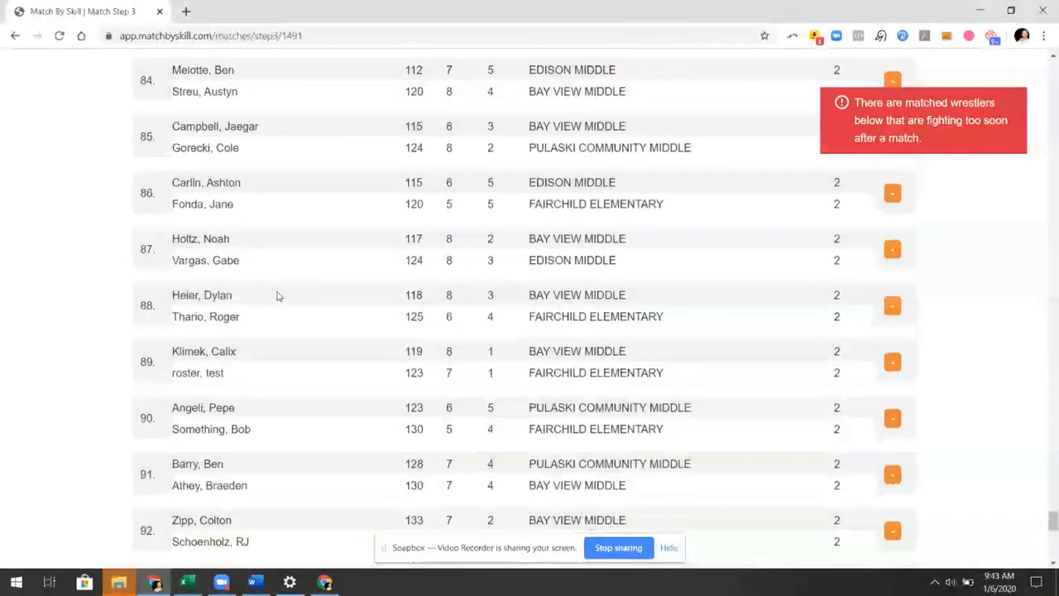
scroll(278, 296, down, 8)
Move the Beauchaine/Eggert match up to bout 76, then return to the list's top
drag(148, 184, 228, 76)
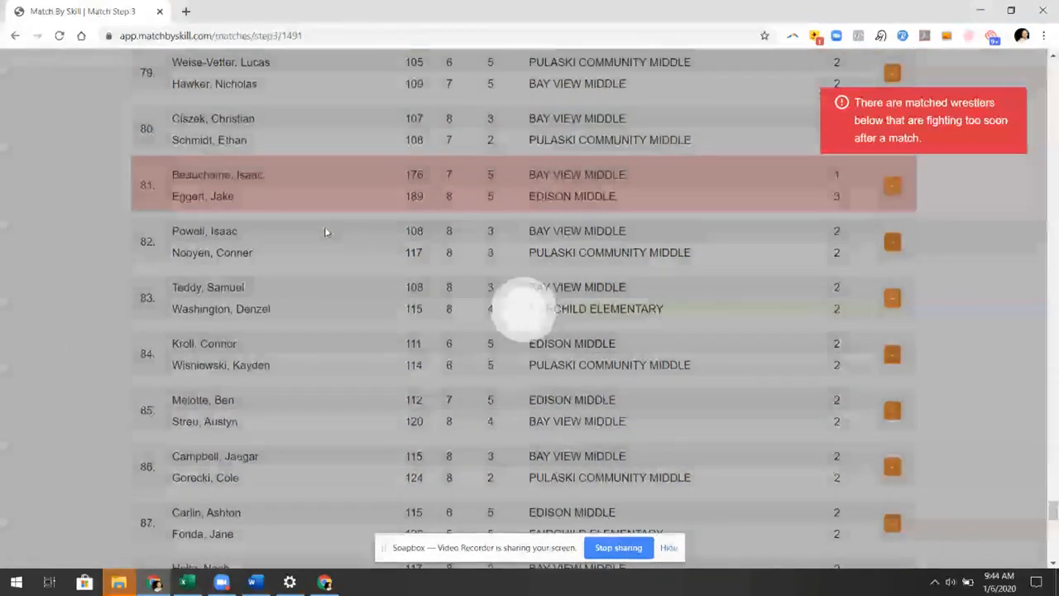
scroll(325, 233, up, 4)
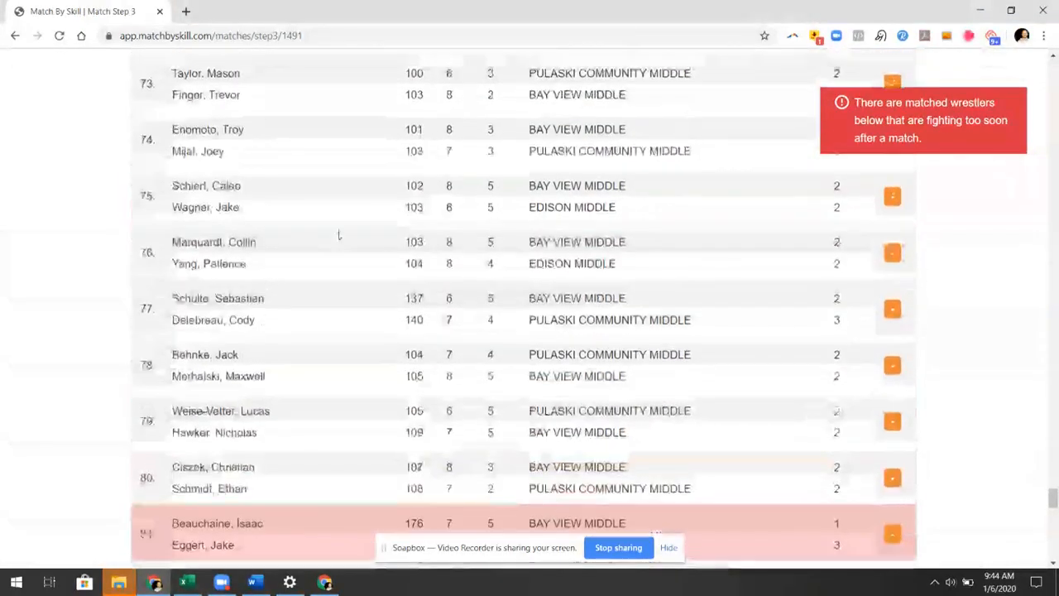
scroll(348, 244, down, 6)
scroll(329, 277, down, 10)
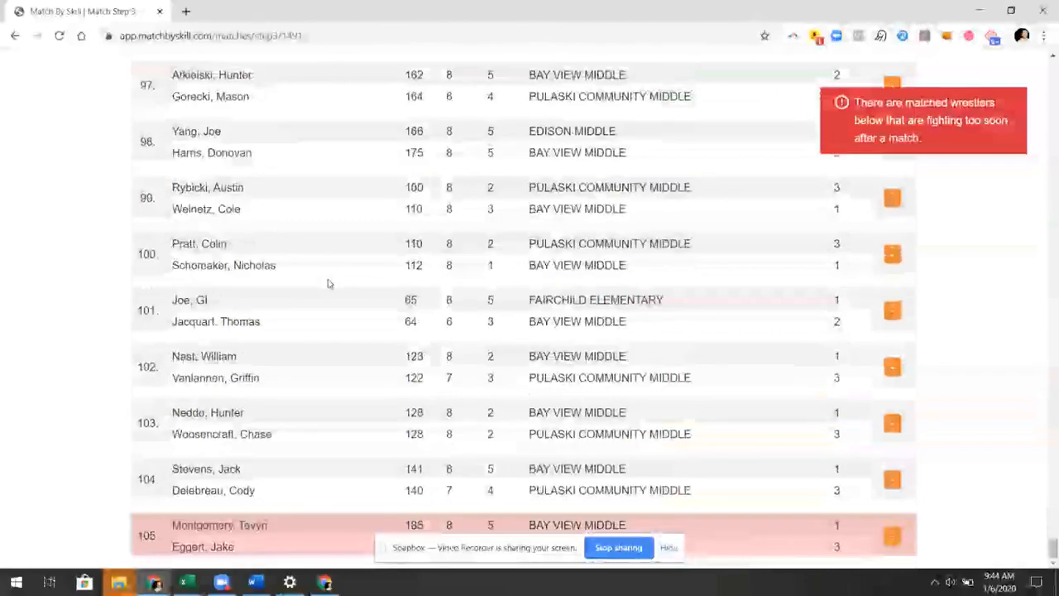
scroll(331, 282, up, 6)
scroll(335, 283, up, 8)
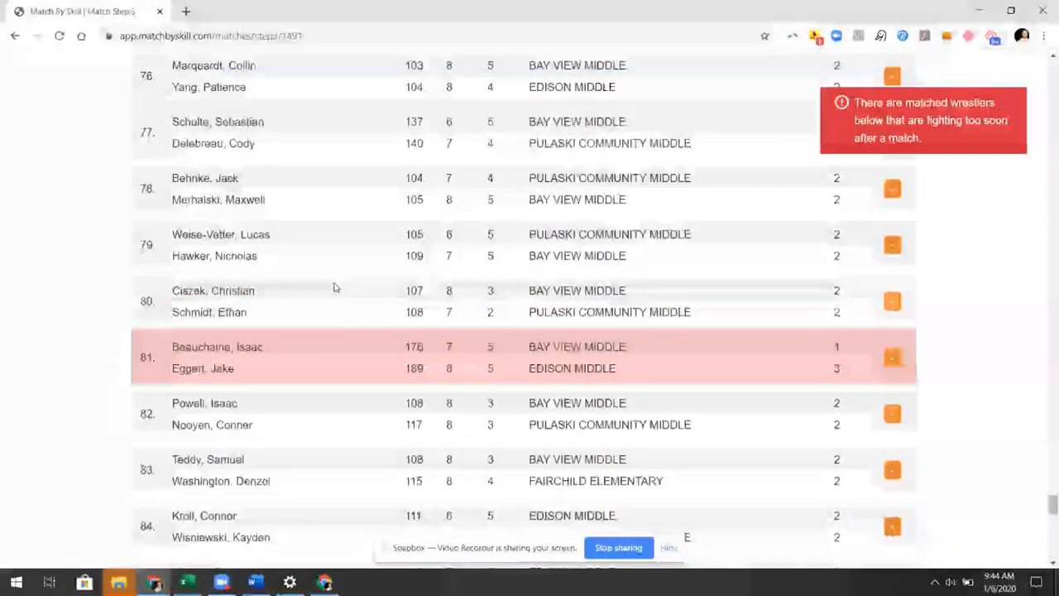
drag(149, 368, 242, 158)
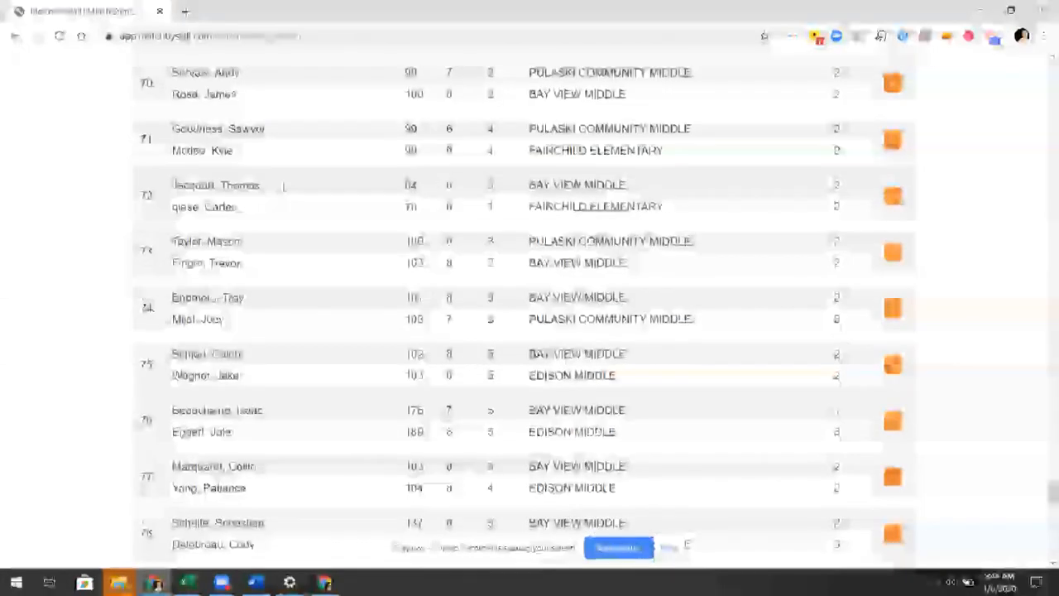
scroll(306, 298, down, 10)
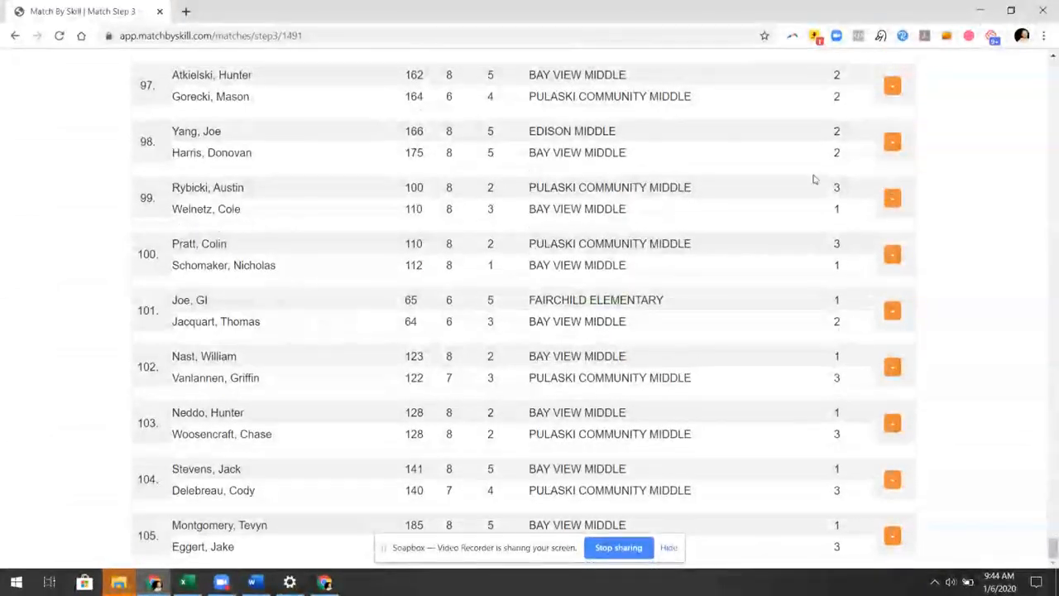
scroll(400, 320, up, 15)
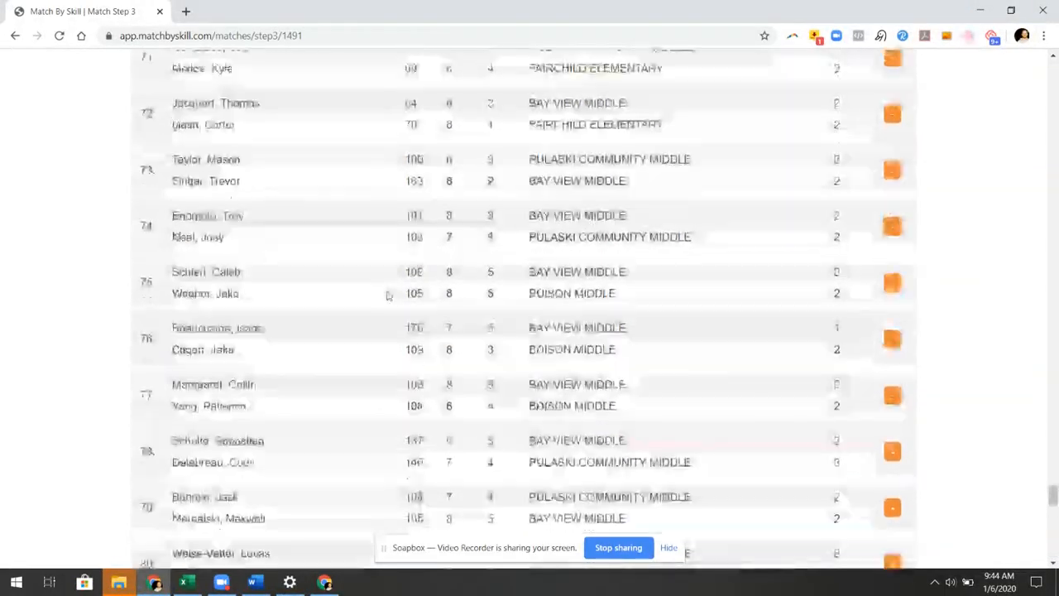
drag(1054, 494, 1013, 76)
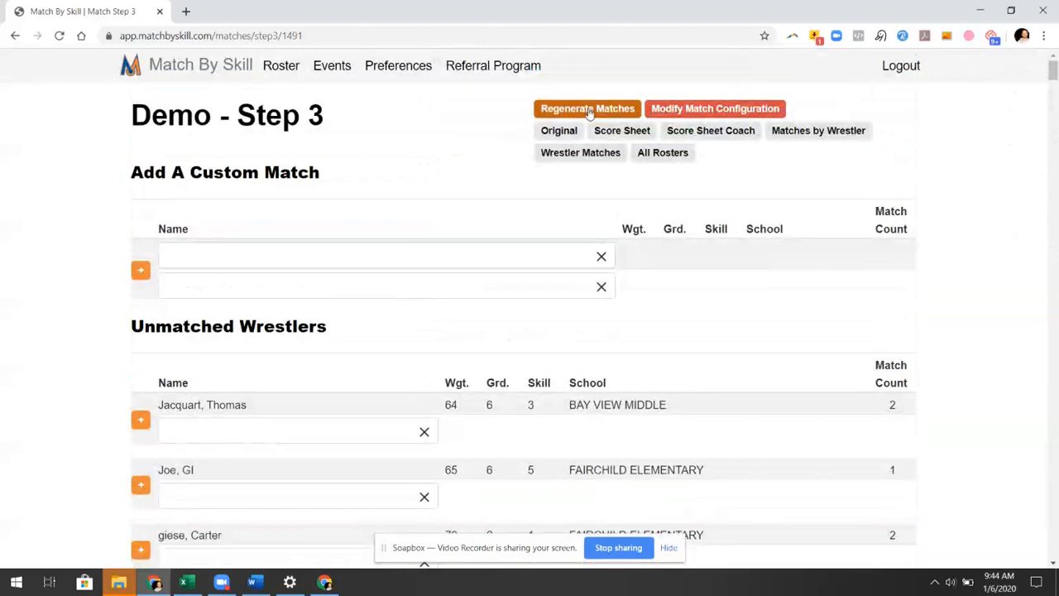
Save the 14-page score sheet to the Desktop as matches-step3-score-sheet_1491.pdf, one page per sheet
click(629, 136)
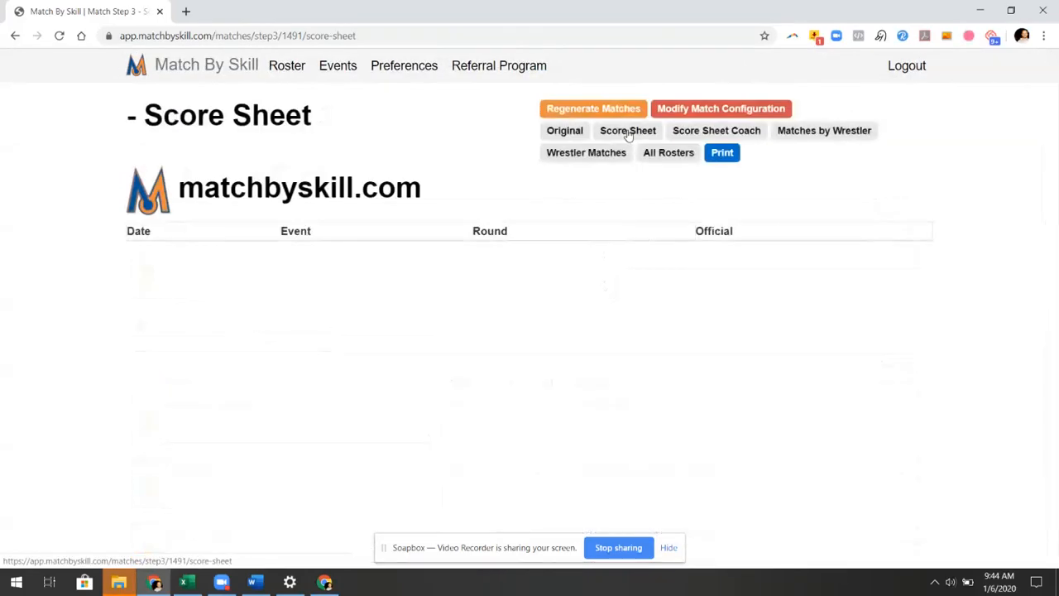
click(716, 154)
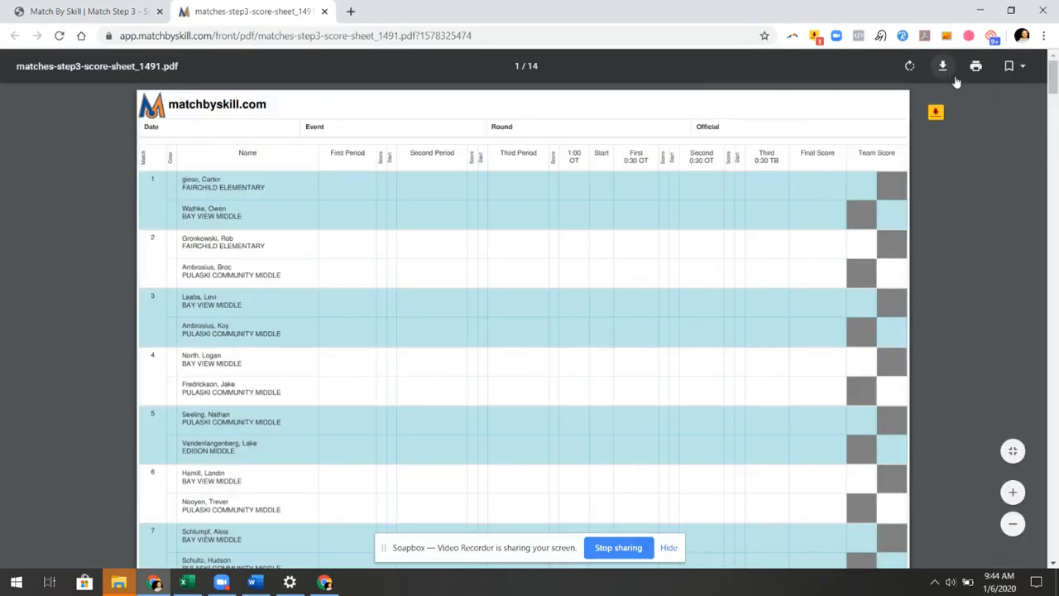
click(977, 67)
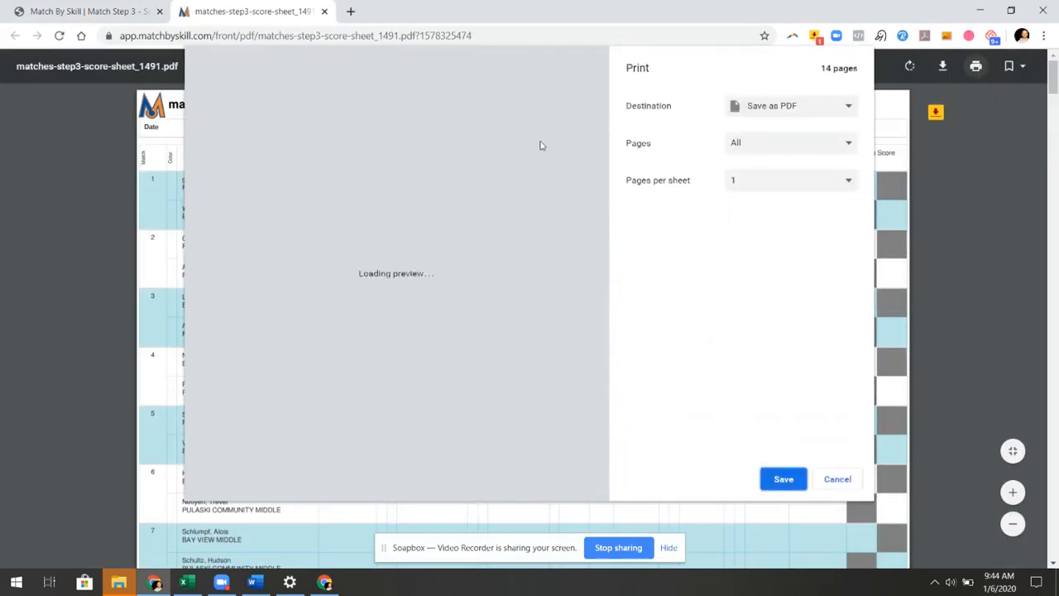
click(759, 180)
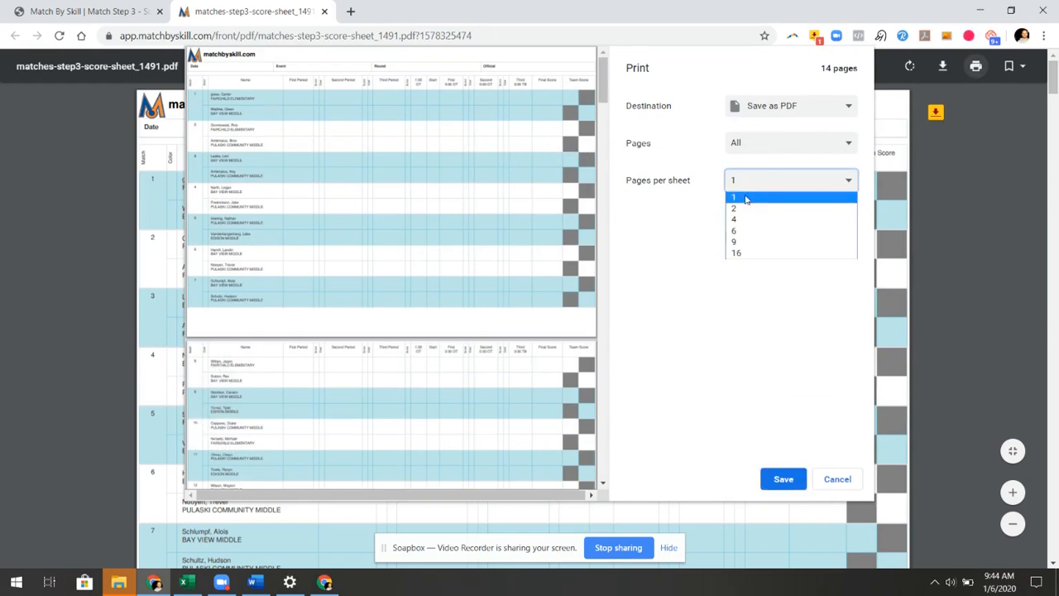
click(691, 126)
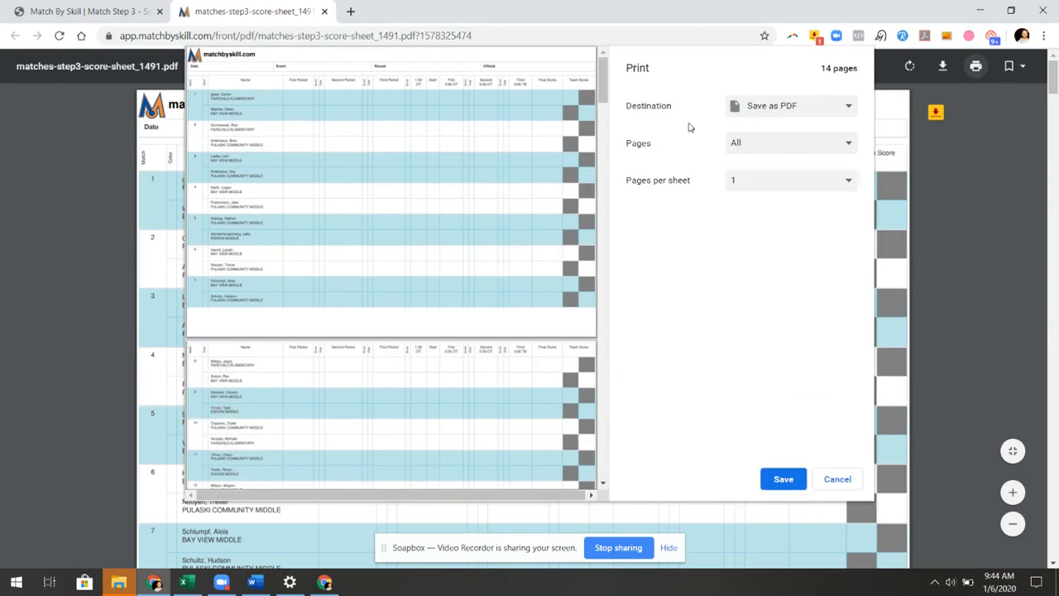
click(793, 482)
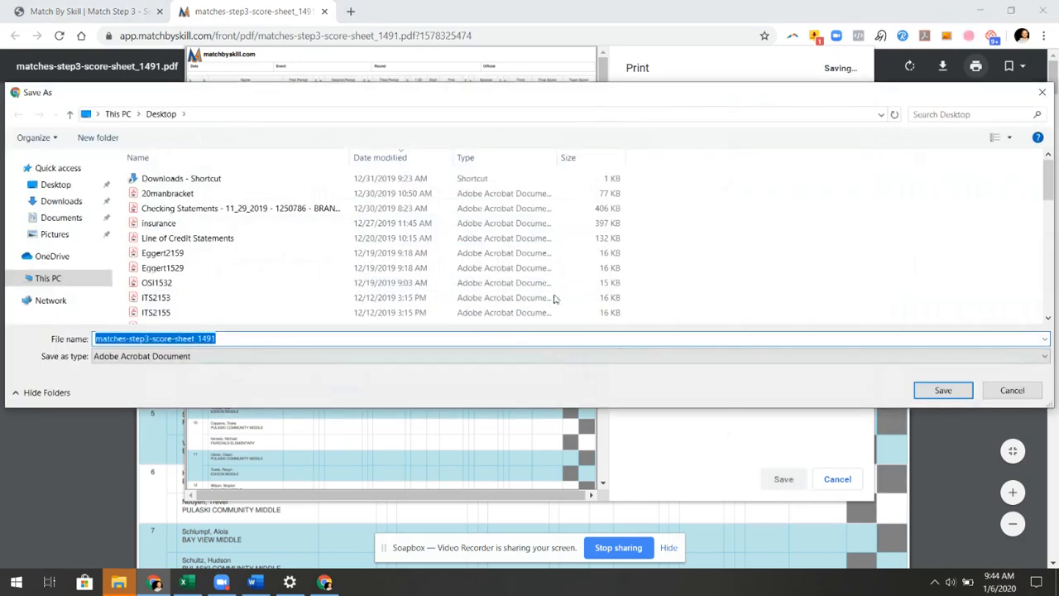
click(57, 185)
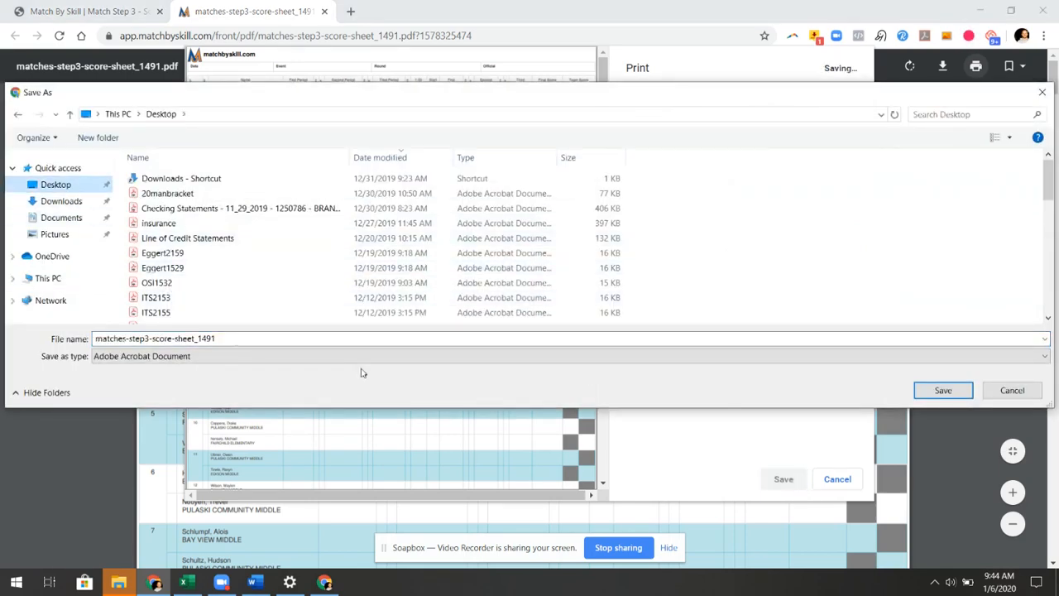
click(944, 390)
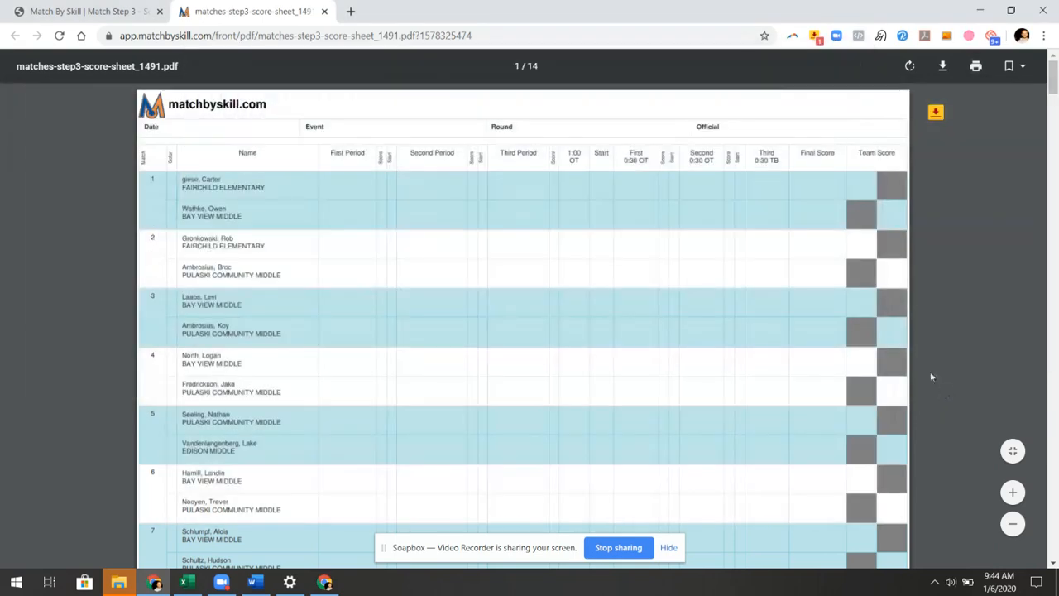
click(98, 9)
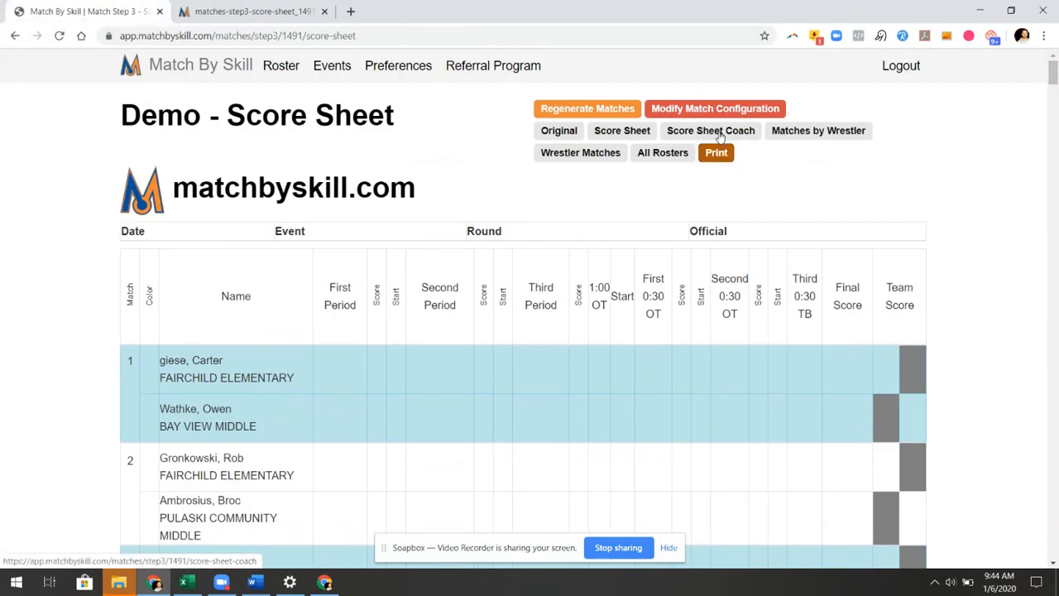
Save the coach score sheet PDF to the Desktop, then switch to Matches By Wrestler
click(711, 131)
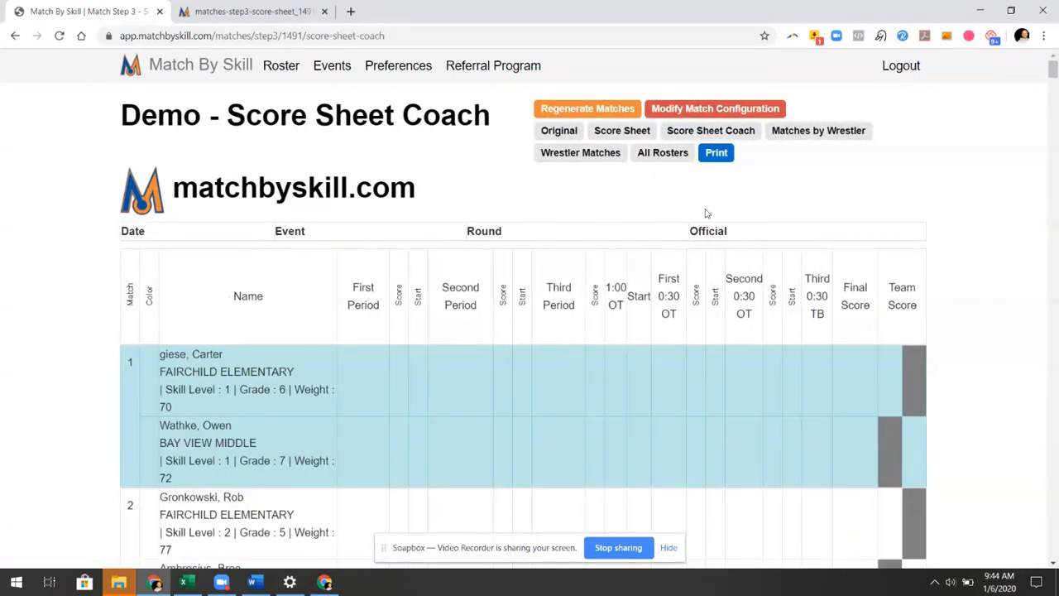
click(716, 154)
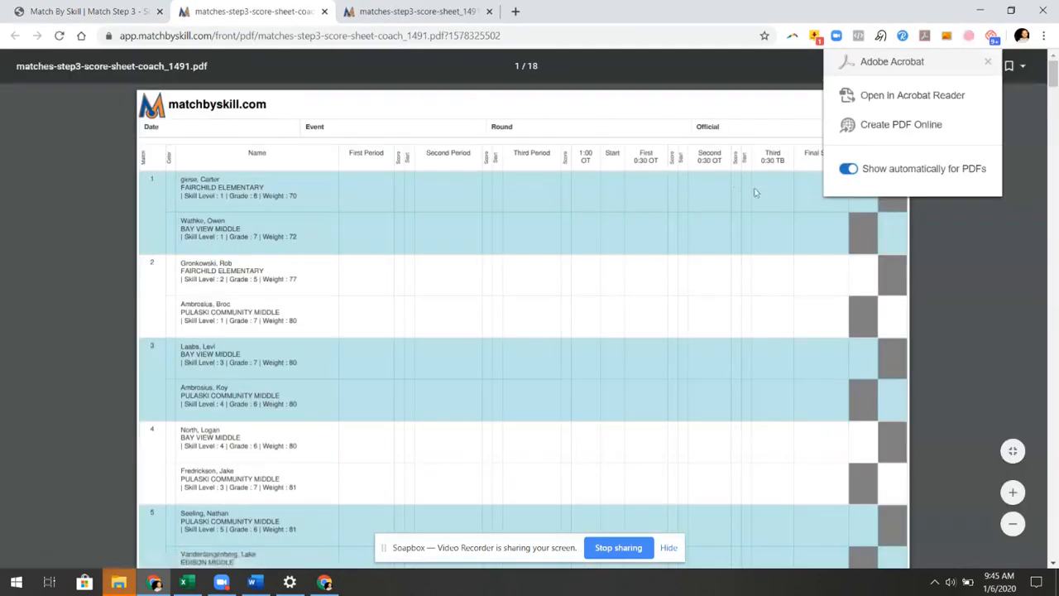
click(987, 62)
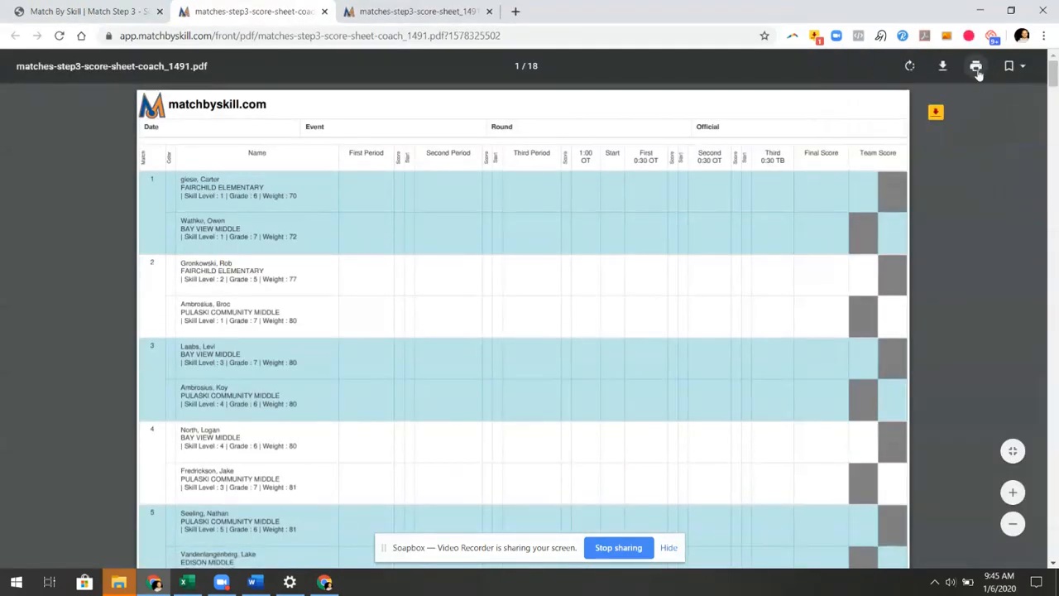
click(976, 69)
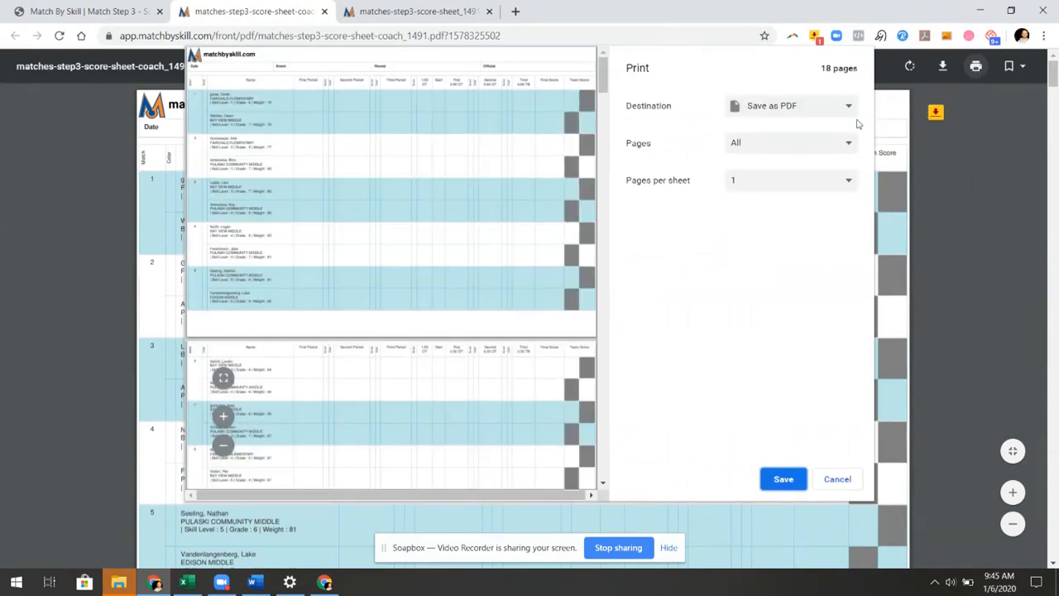
click(787, 479)
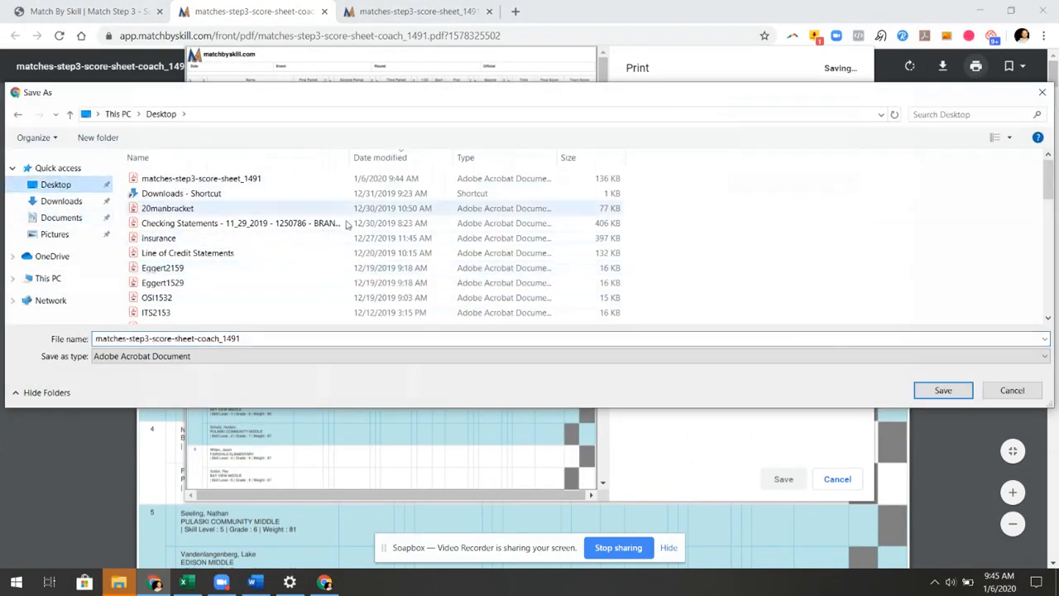
click(961, 395)
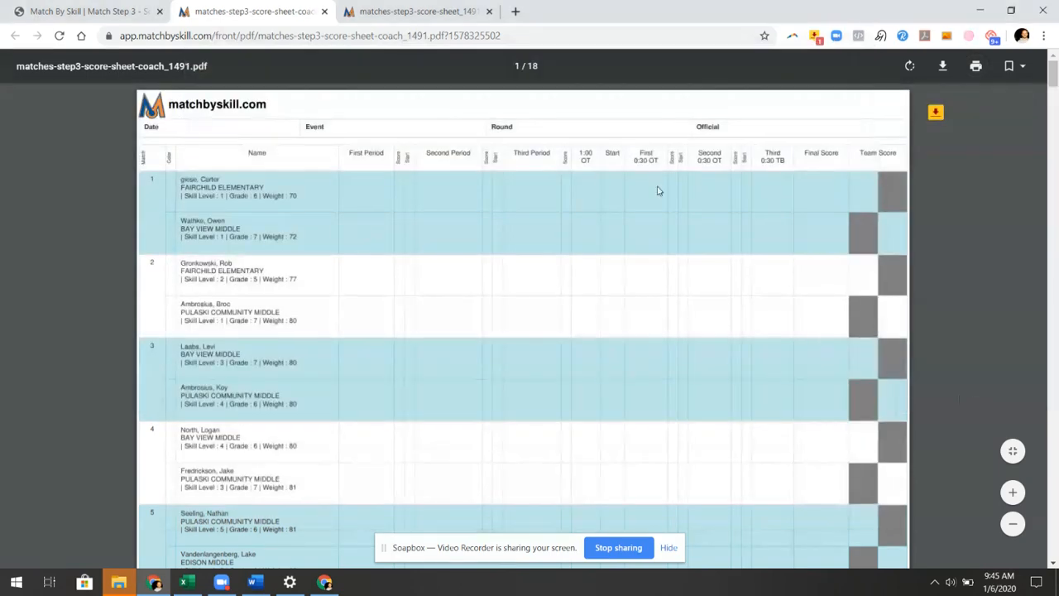
click(95, 12)
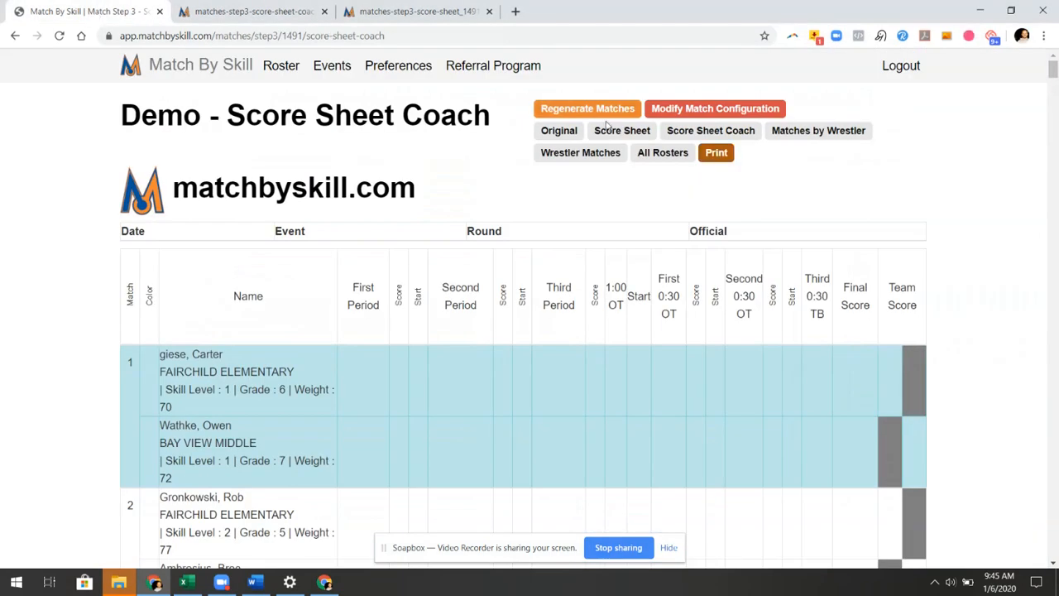
click(818, 131)
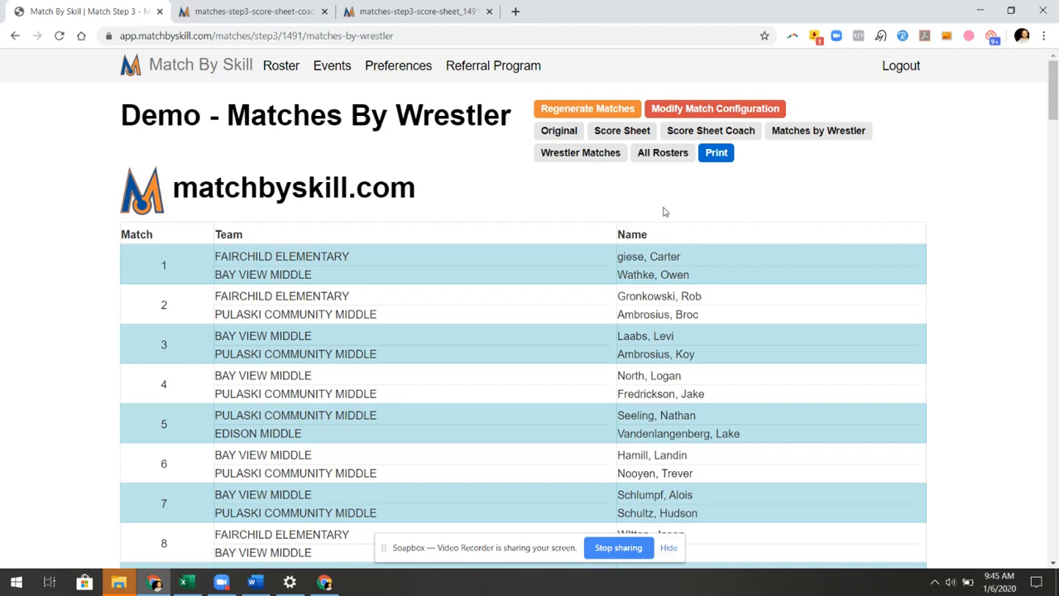
Save the 6-page matches-step3-matches-by-wrestler_1491.pdf to the Desktop
click(717, 154)
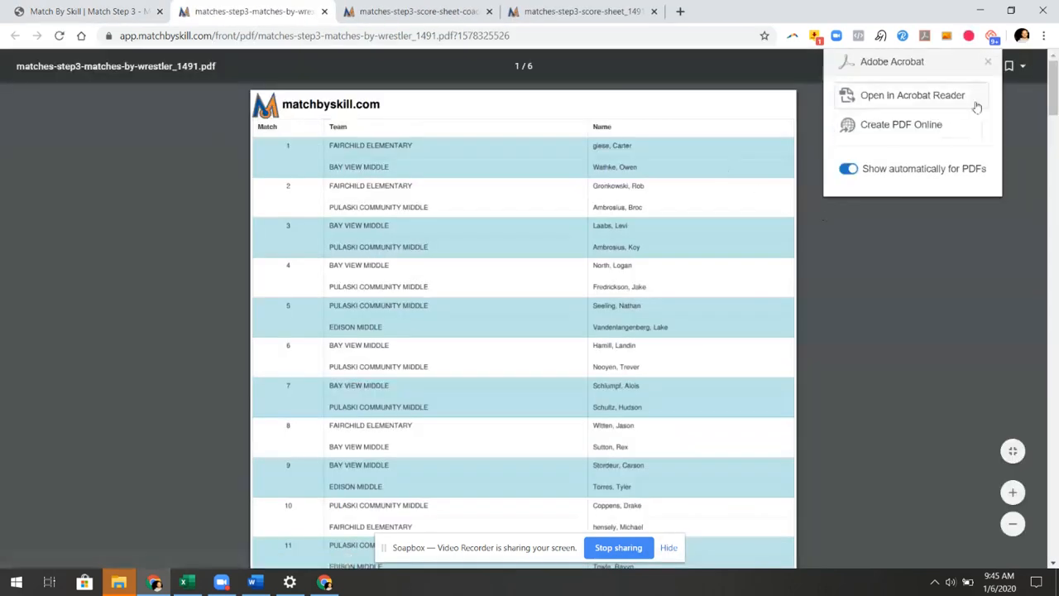
click(987, 64)
click(975, 66)
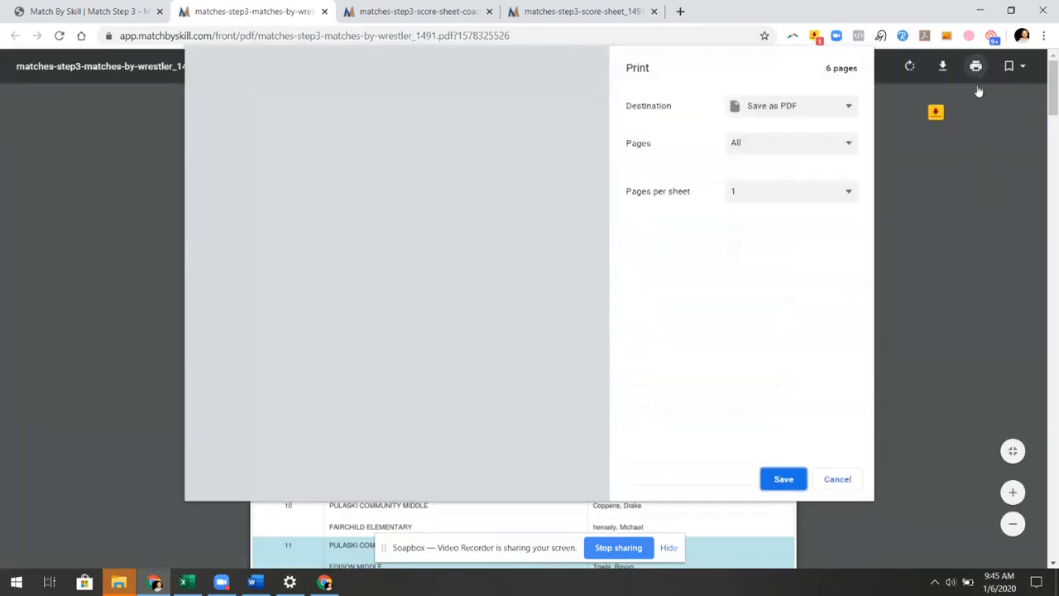
click(782, 479)
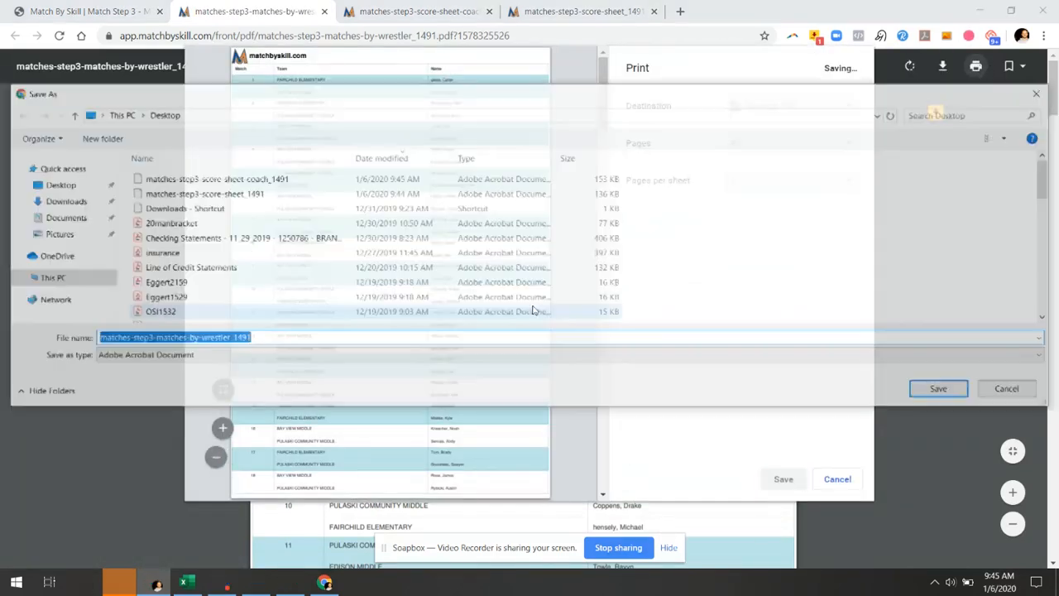
click(962, 391)
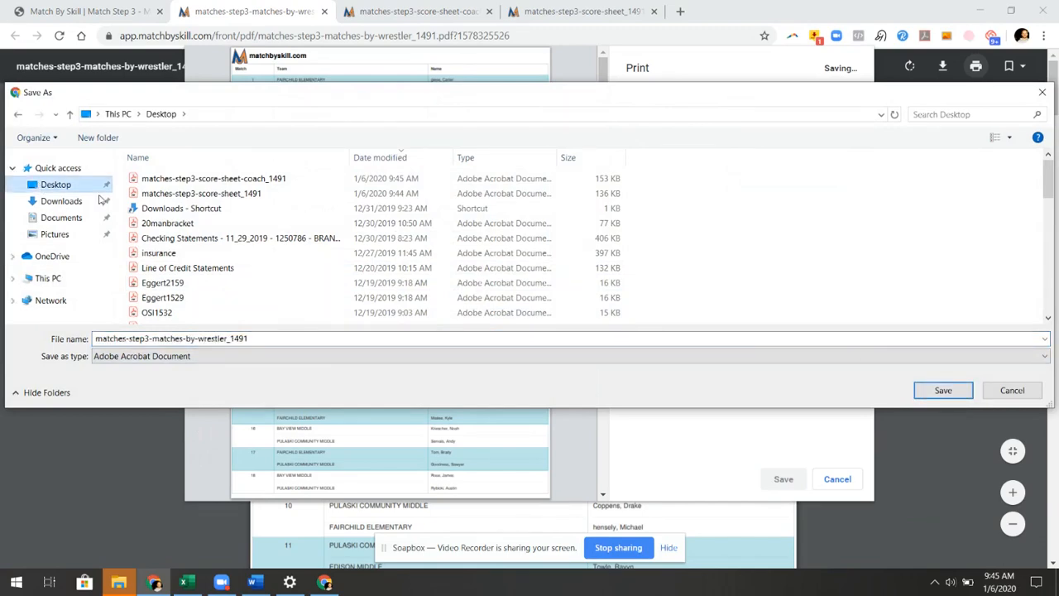
click(948, 392)
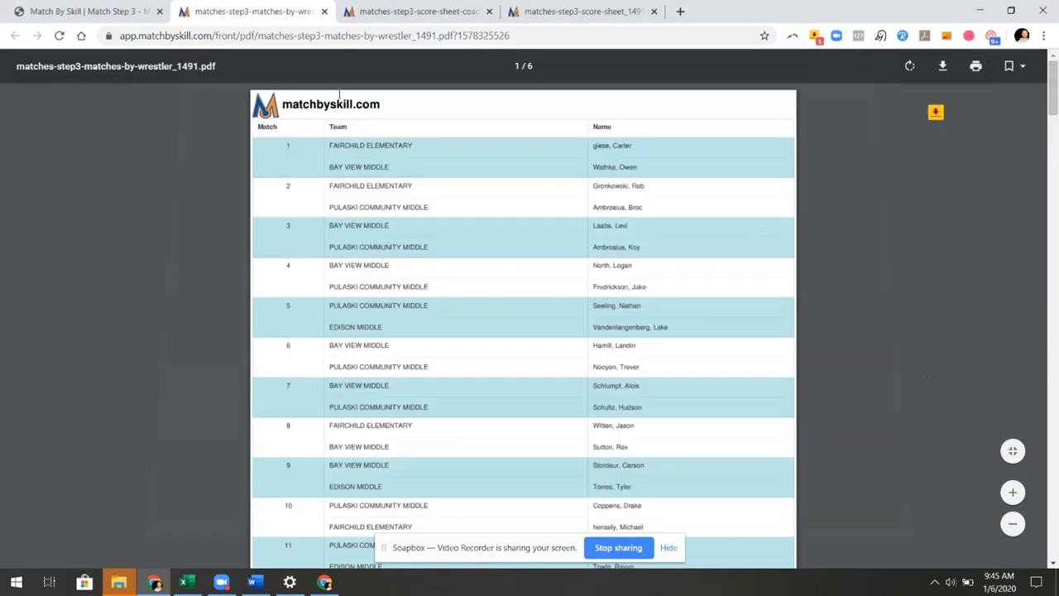
click(96, 12)
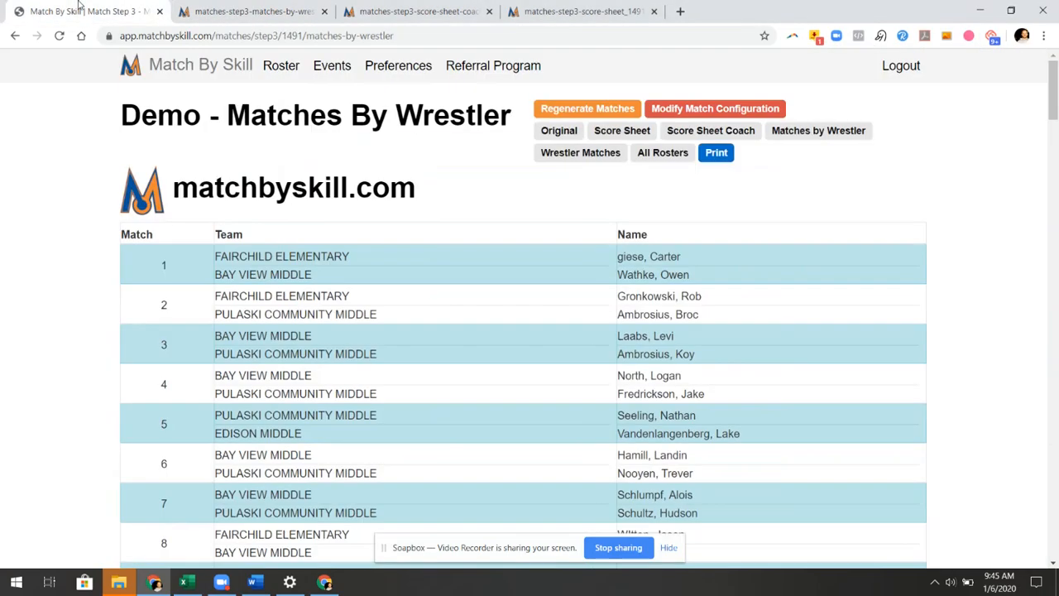
Open the Wrestler Matches listing and download its PDF to the Desktop
click(580, 155)
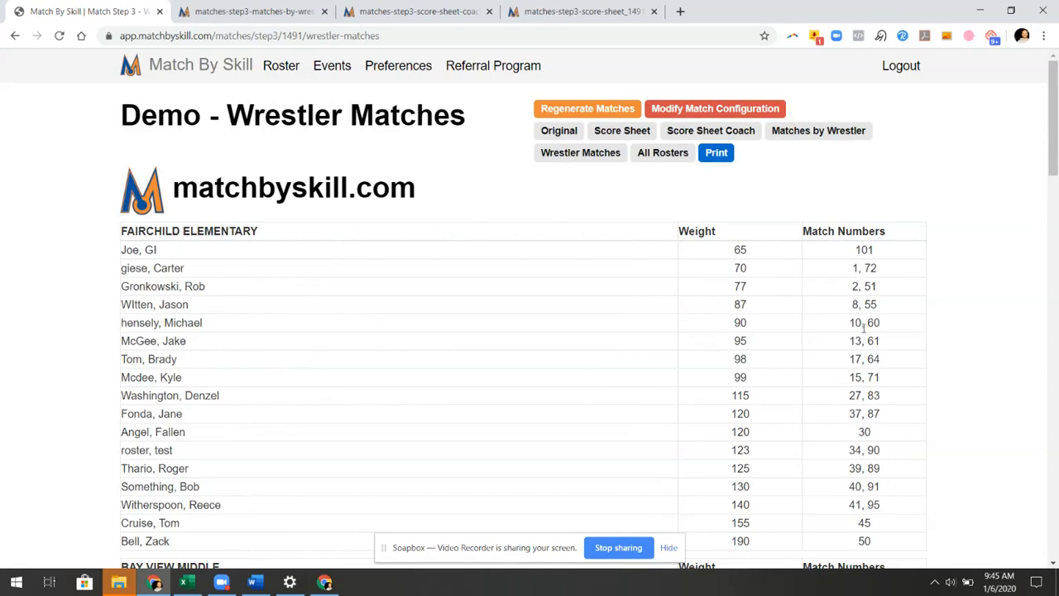
scroll(859, 350, down, 2)
scroll(884, 333, up, 2)
click(718, 161)
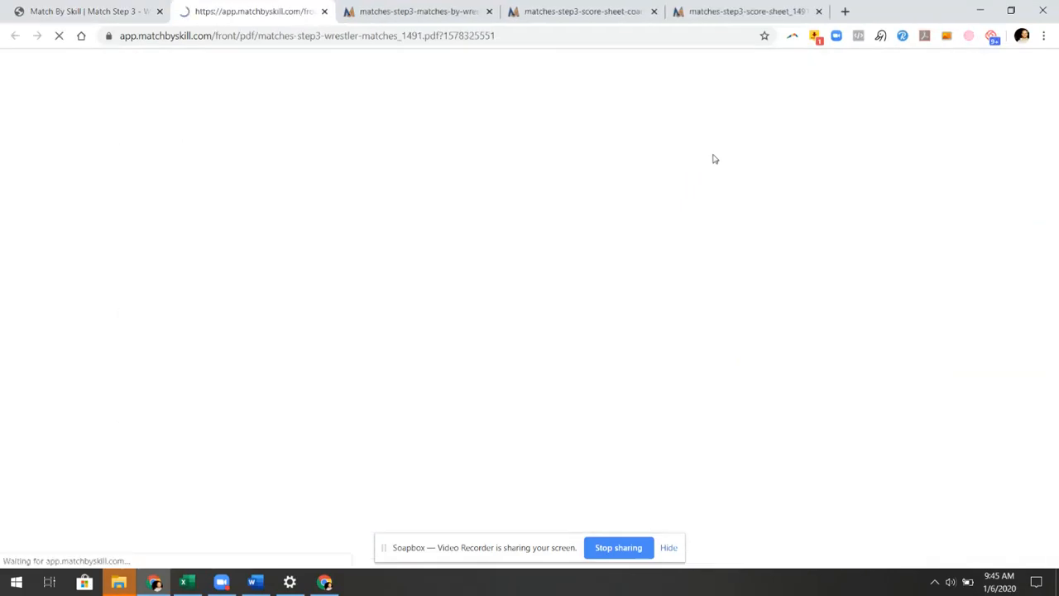
scroll(712, 306, down, 5)
scroll(728, 372, down, 15)
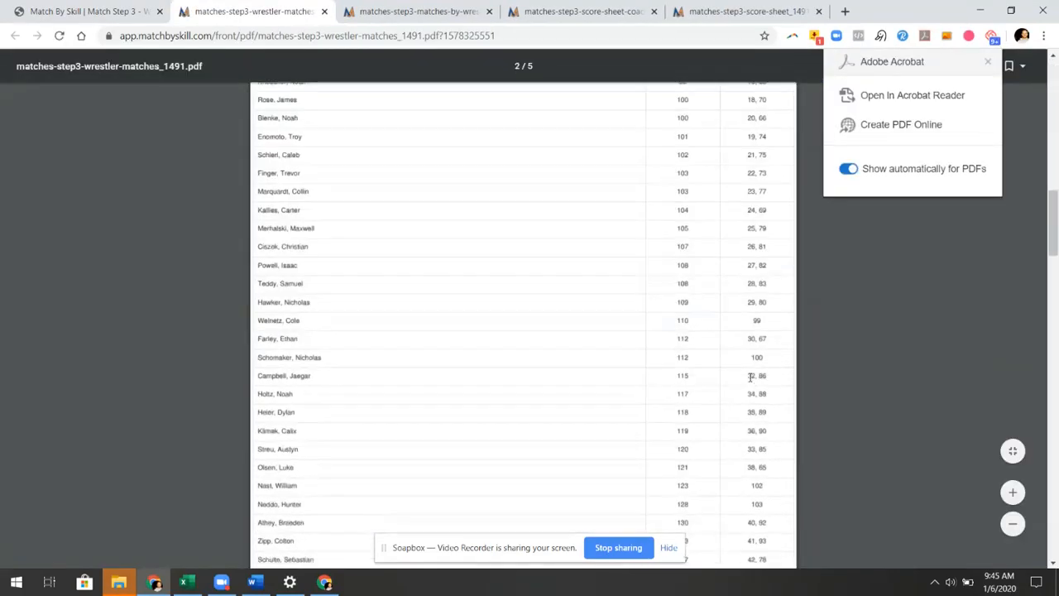
scroll(741, 429, down, 10)
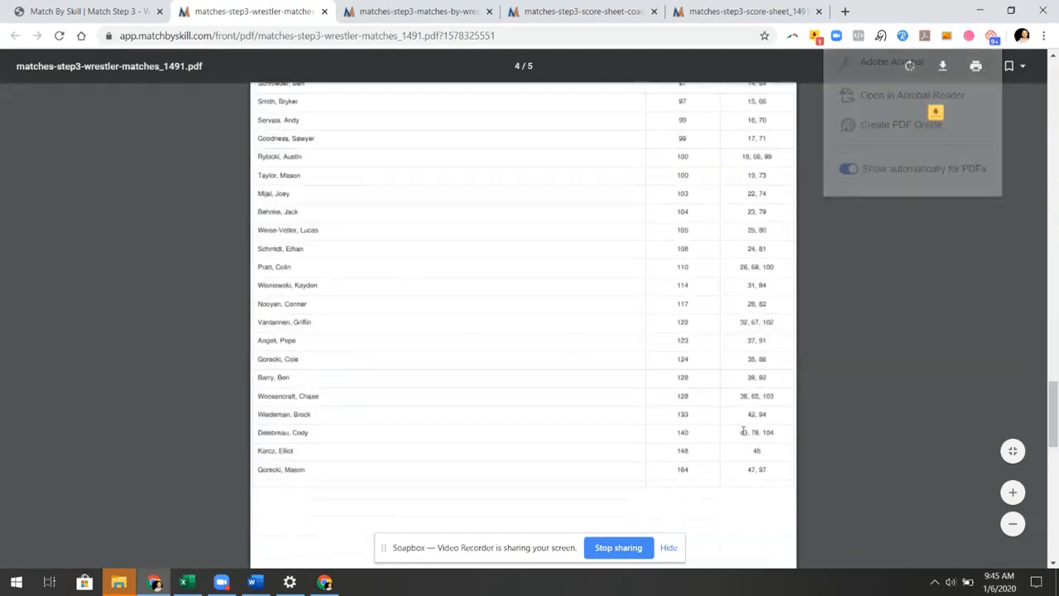
scroll(505, 405, down, 10)
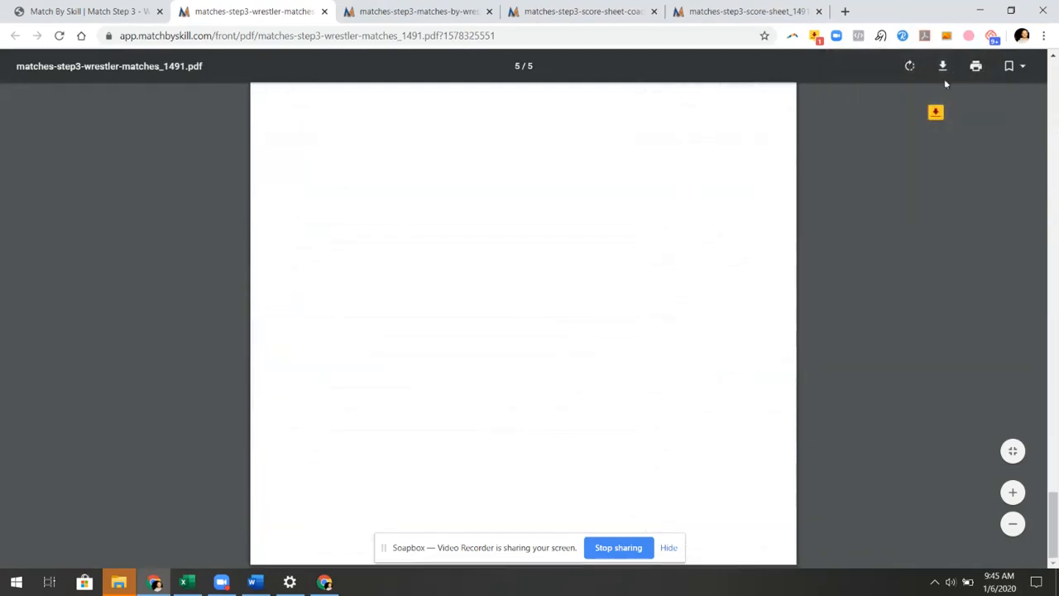
click(943, 66)
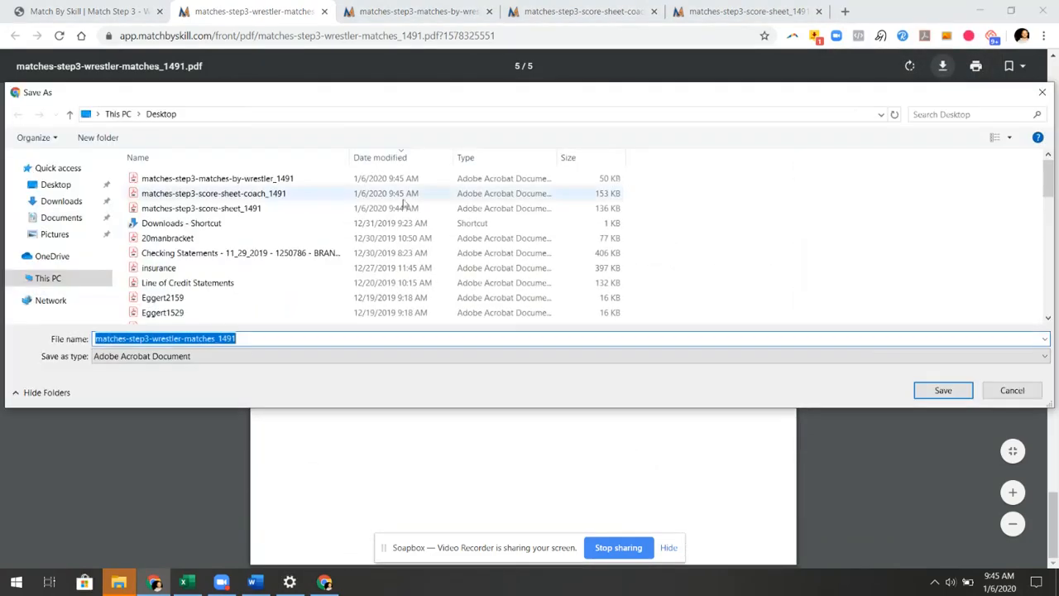
click(943, 391)
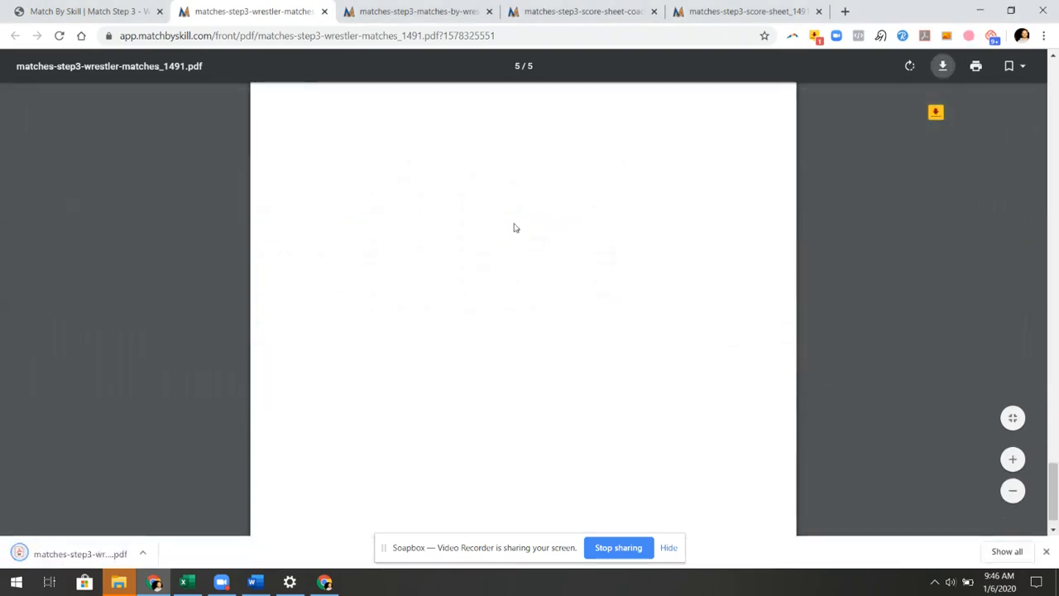
click(128, 13)
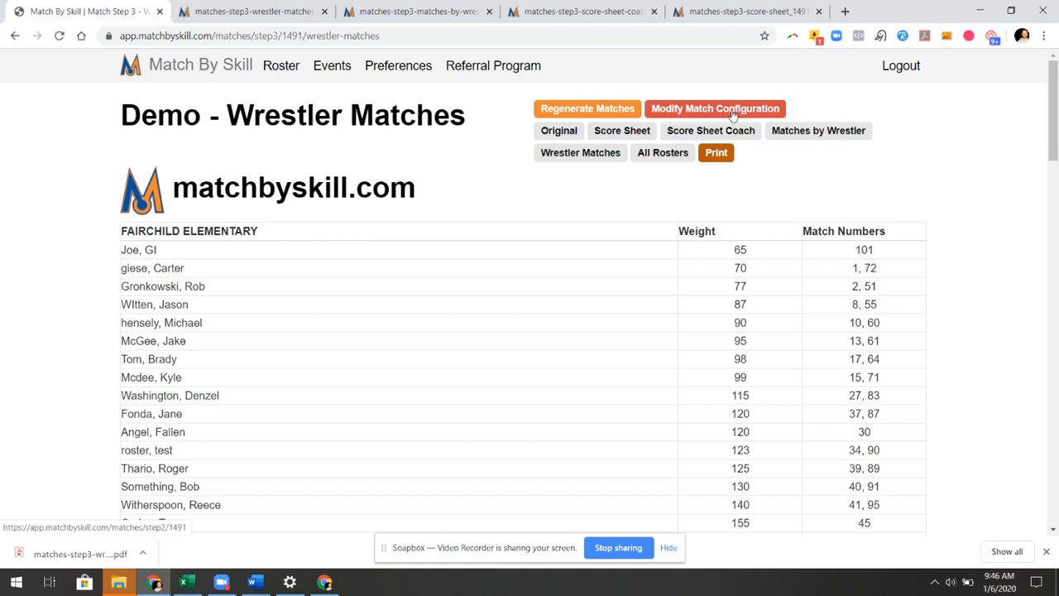
In the match configuration, exclude the 123-lb and 117-lb Pulaski Community Middle wrestlers
click(718, 108)
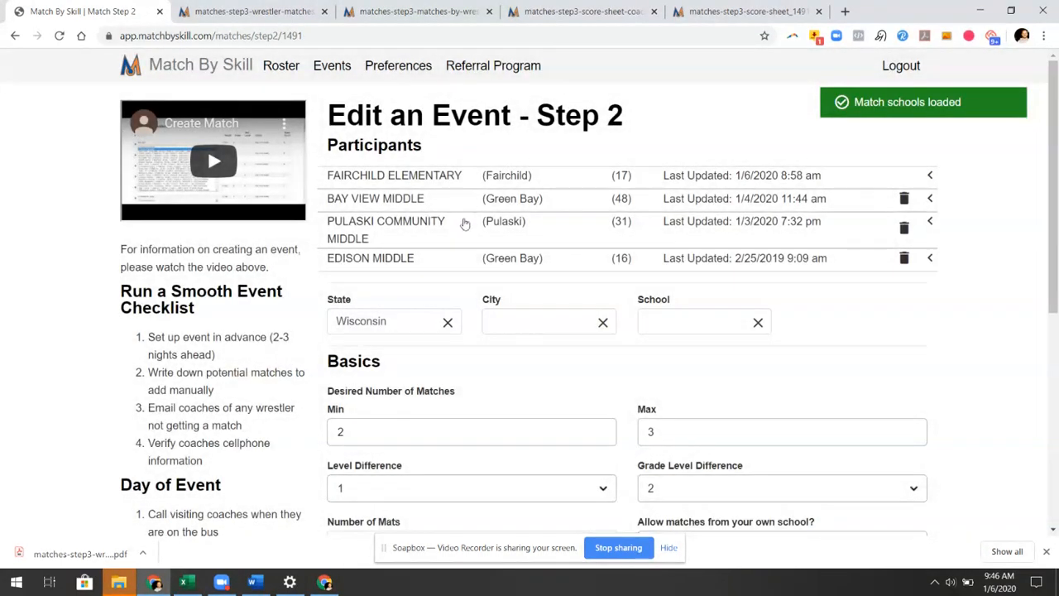
click(438, 227)
scroll(745, 348, down, 4)
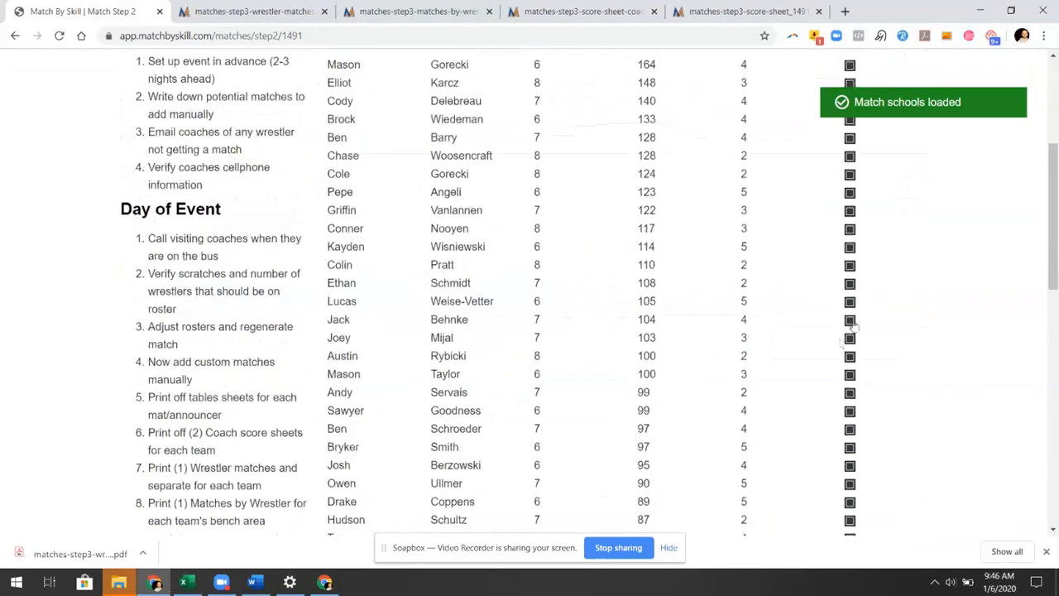
click(851, 192)
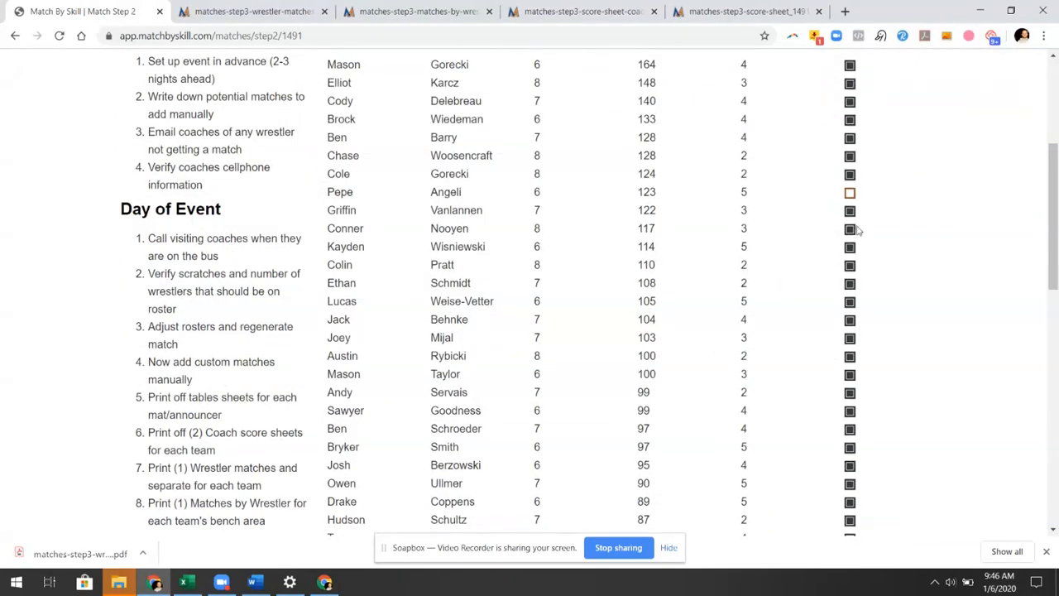
click(850, 230)
scroll(497, 248, up, 4)
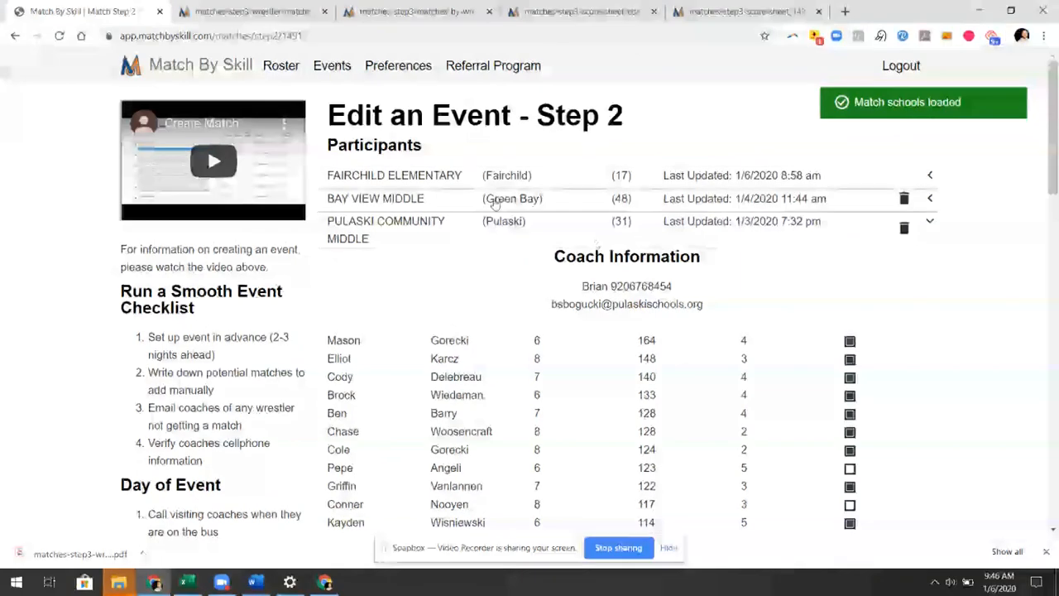
Exclude the 118-lb Bay View Middle wrestler from matching and collapse both rosters
click(391, 204)
scroll(769, 378, down, 5)
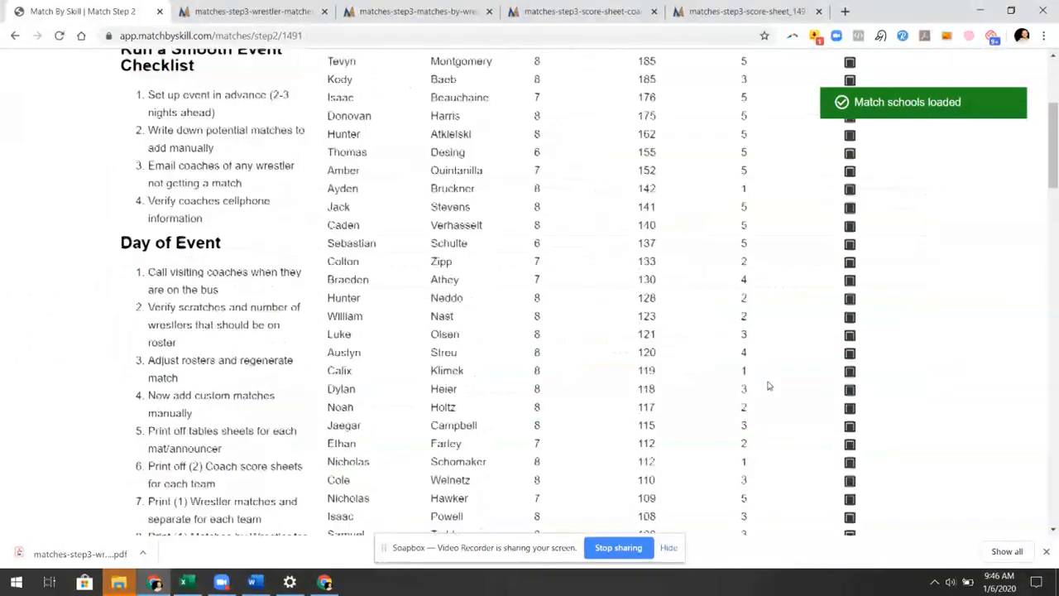
click(850, 356)
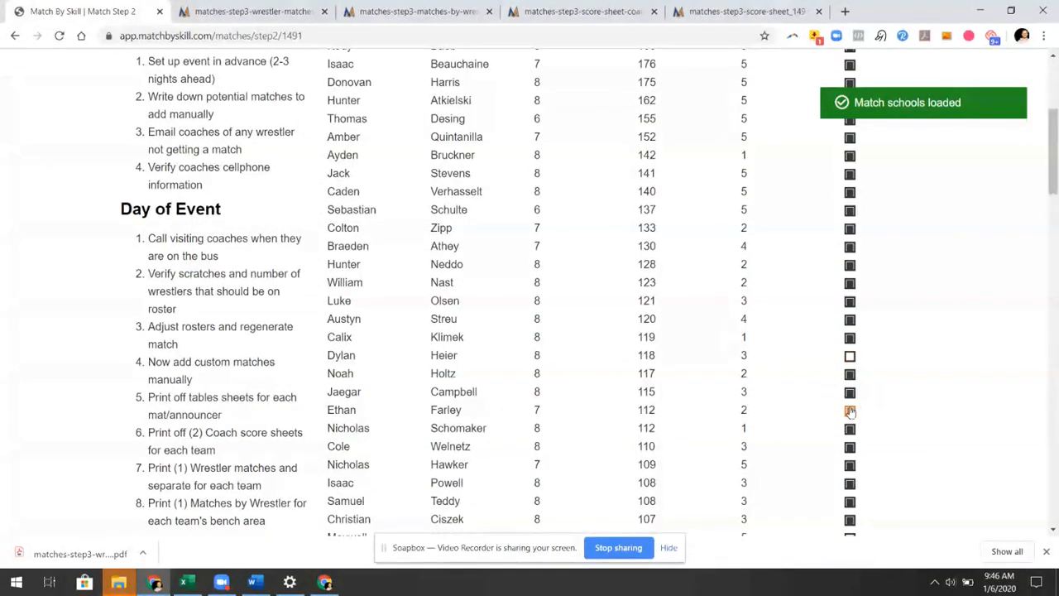
scroll(850, 411, up, 4)
click(440, 203)
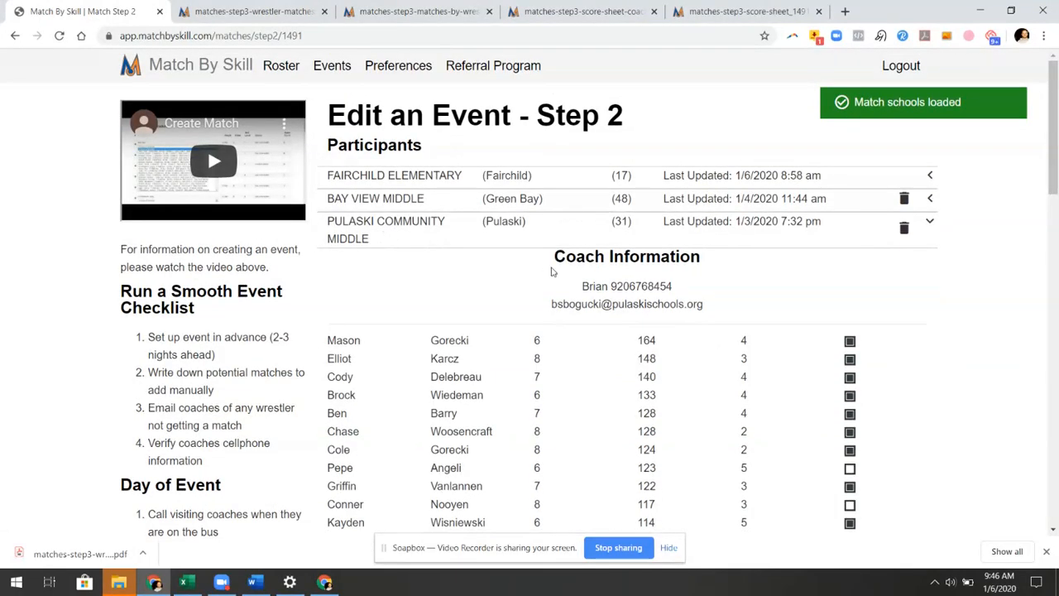
click(382, 228)
Include the 102-lb Edison Middle wrestler in matching
click(402, 259)
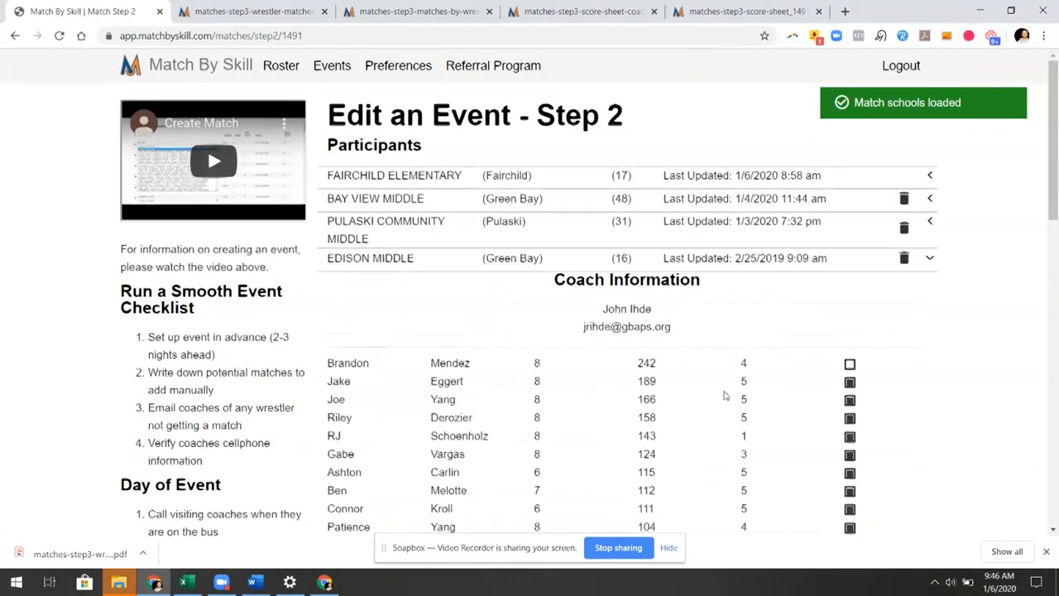
scroll(855, 414, down, 4)
scroll(831, 220, up, 2)
click(850, 356)
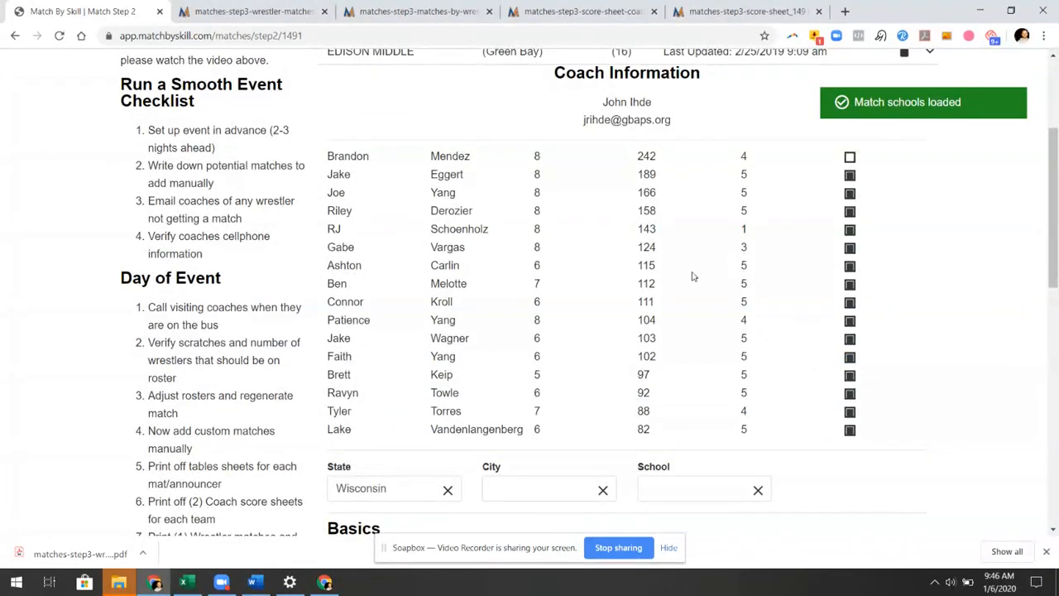
scroll(694, 276, down, 10)
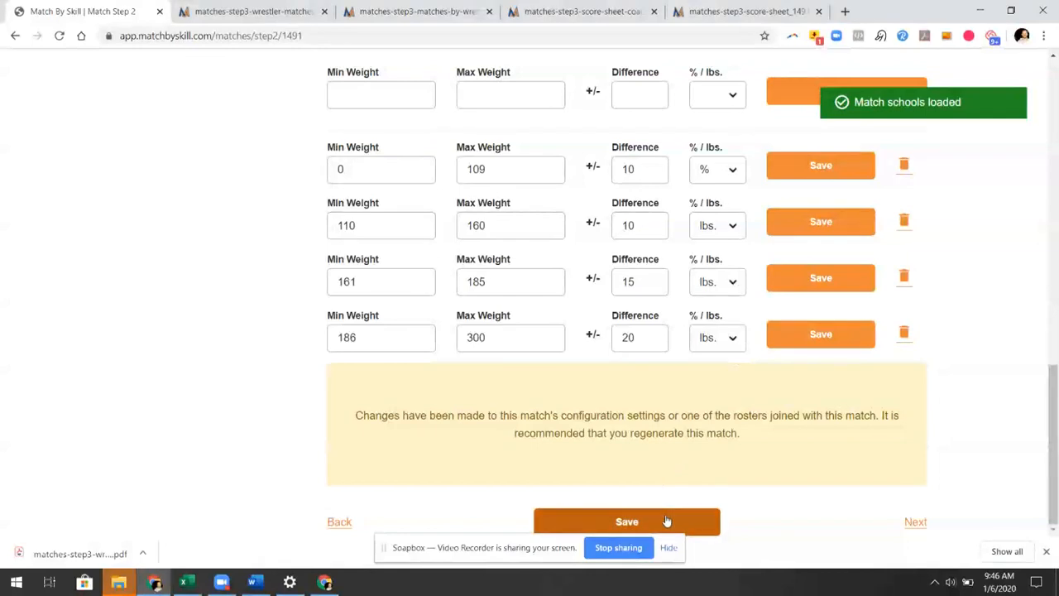
Save the updated event configuration and request regeneration of the Demo matches
click(667, 520)
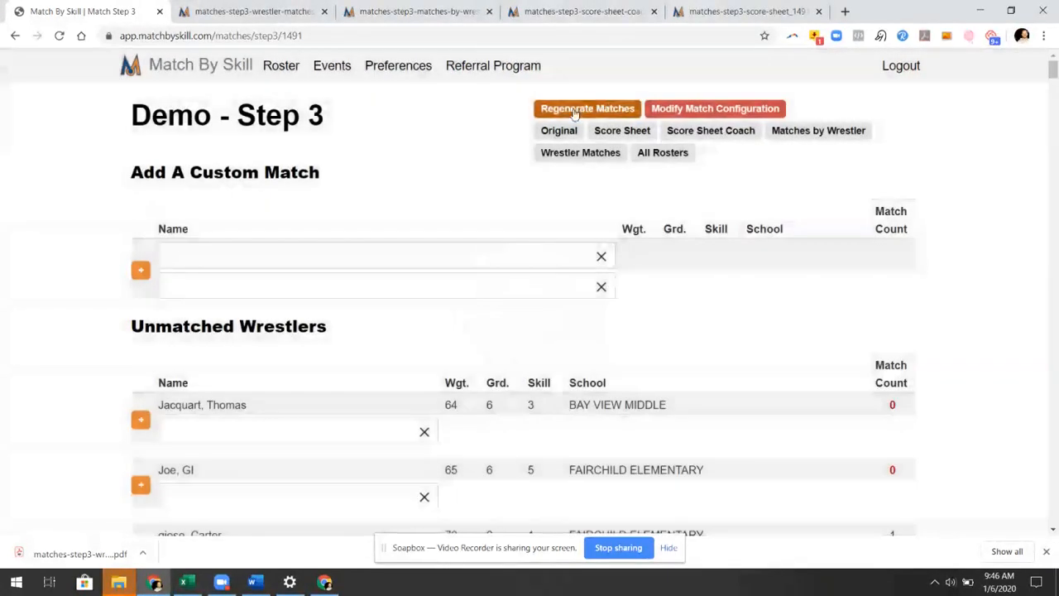
click(575, 111)
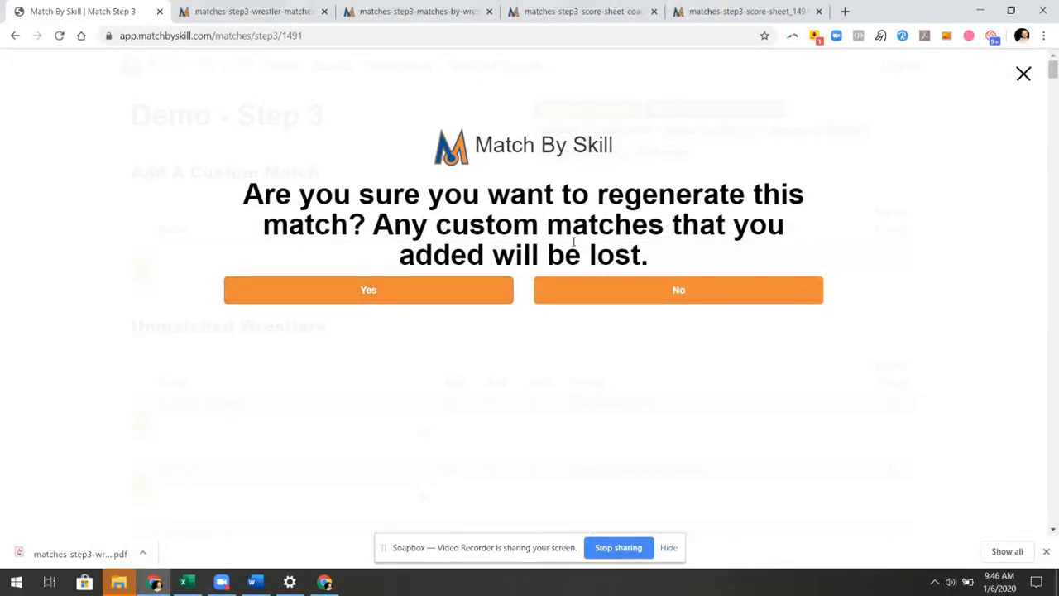
Confirm regenerating the Demo Step 3 matches and scroll into the Unmatched Wrestlers list
click(388, 297)
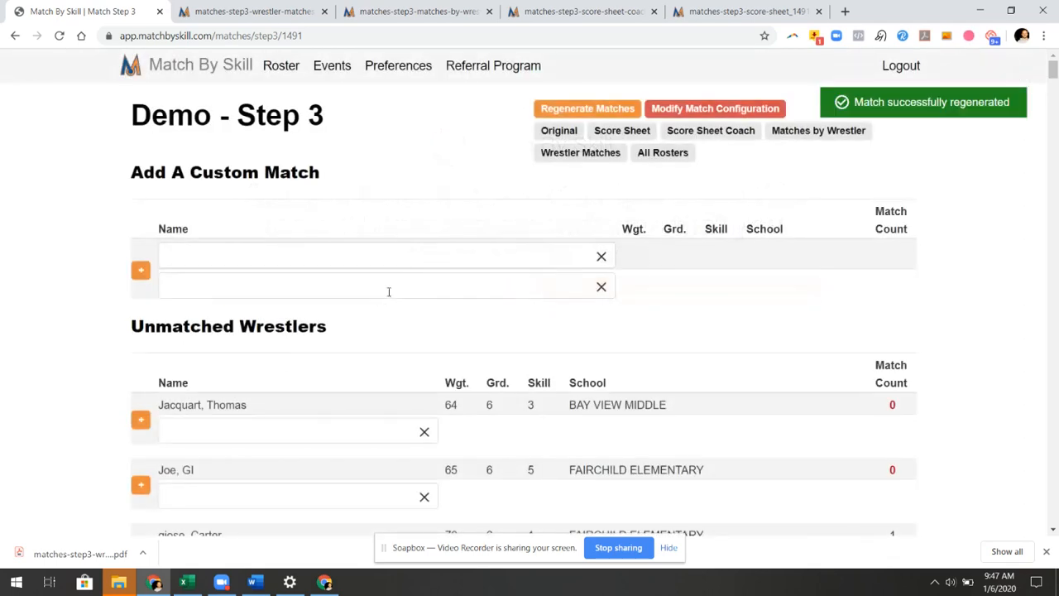
scroll(550, 91, down, 10)
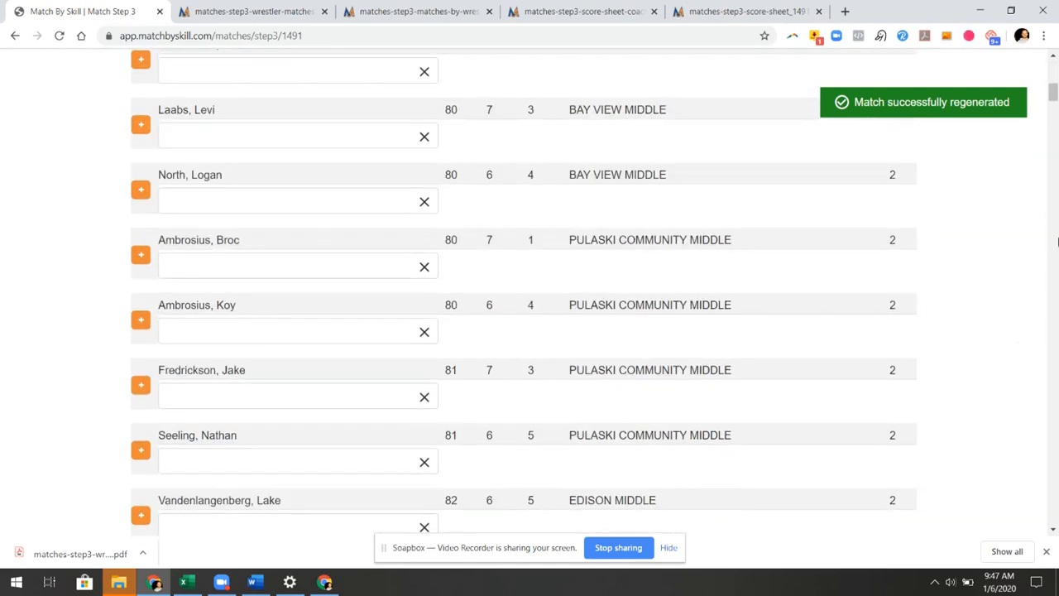
drag(1056, 96, 1018, 78)
scroll(590, 416, down, 1)
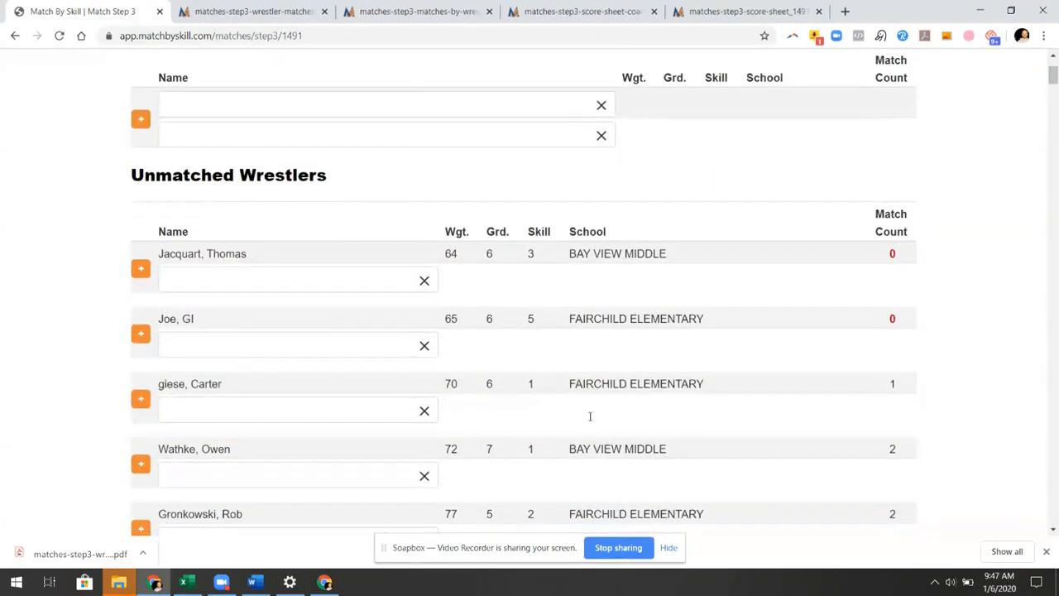
scroll(590, 417, down, 20)
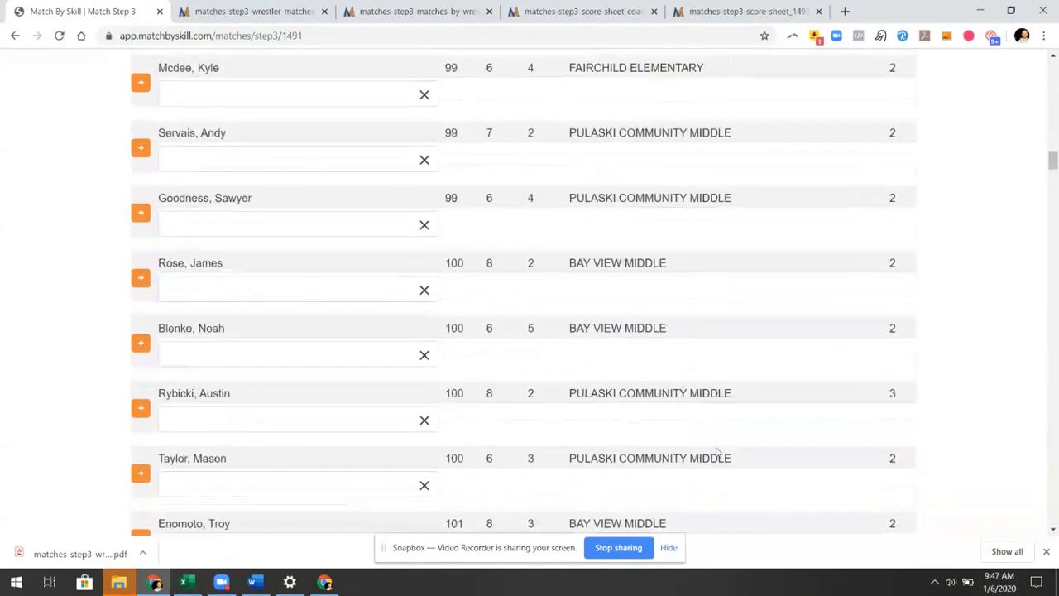
Finish reviewing the unmatched wrestlers and open Modify Match Configuration
scroll(716, 454, down, 20)
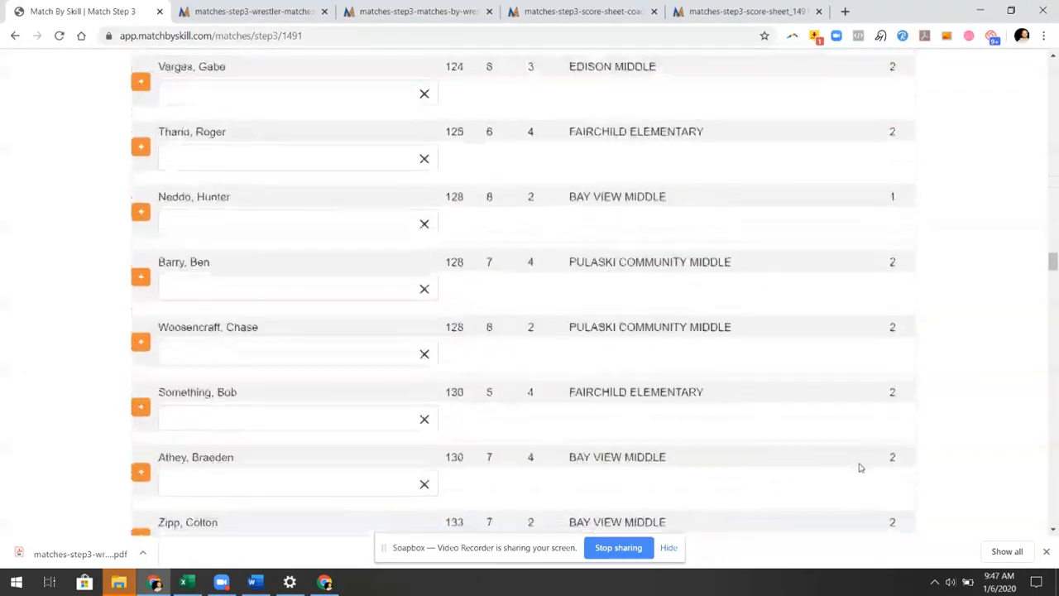
scroll(861, 468, down, 8)
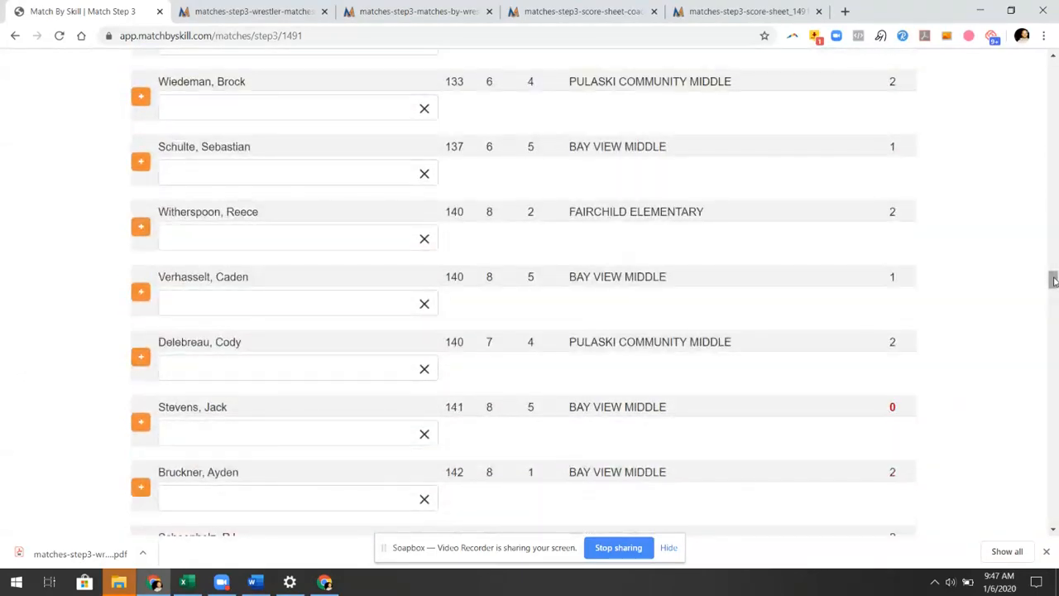
drag(1053, 282, 1053, 284)
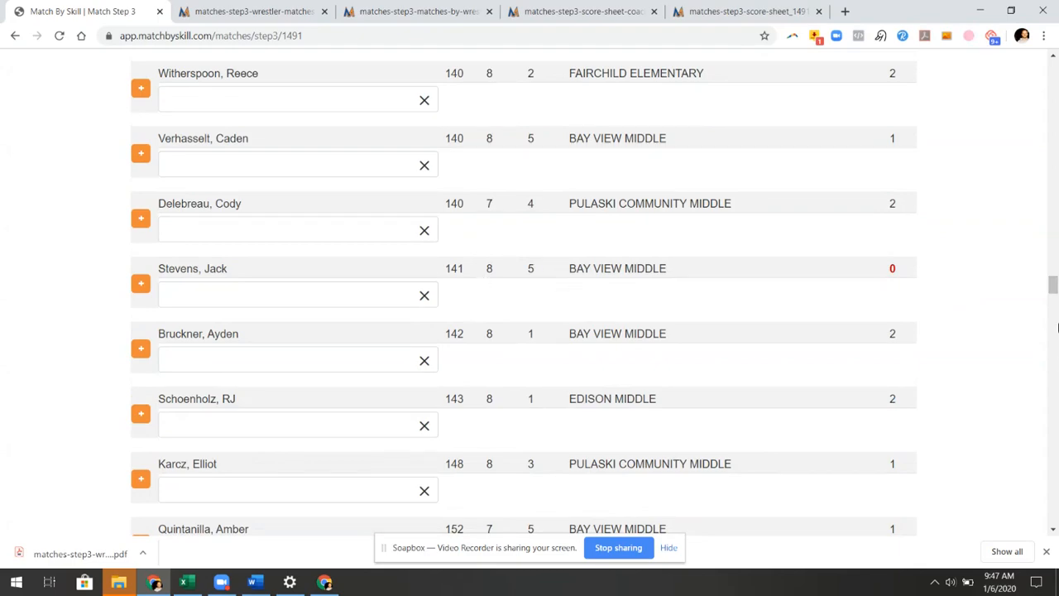
drag(1054, 285, 995, 52)
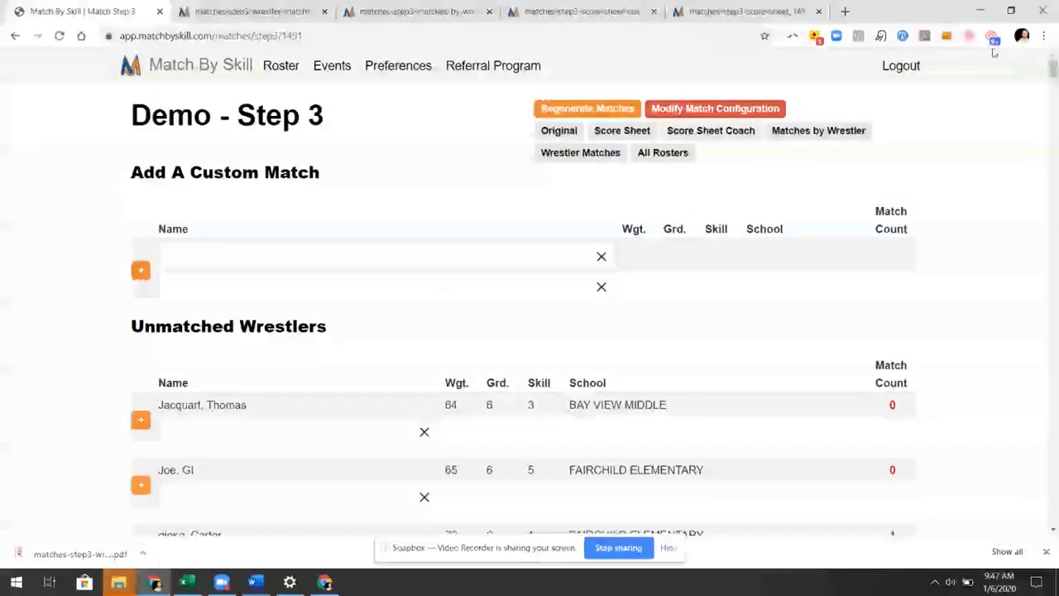
click(714, 111)
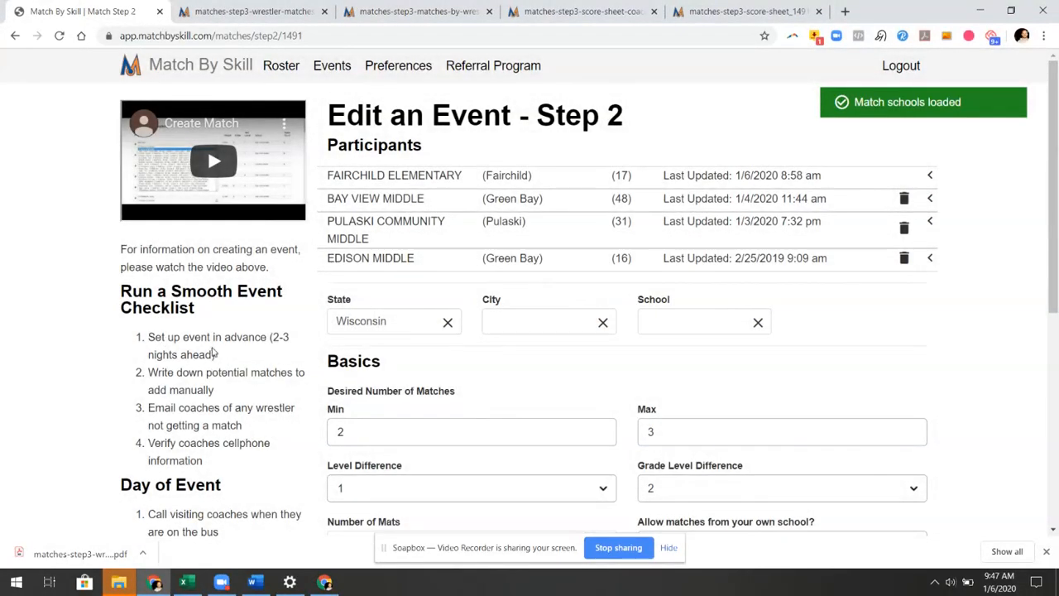
Review Demo's Step 2 weight criteria (0–109 ±10%, 110–160 ±10 lbs, 161–185 ±15 lbs) and 4 mats
scroll(208, 298, down, 1)
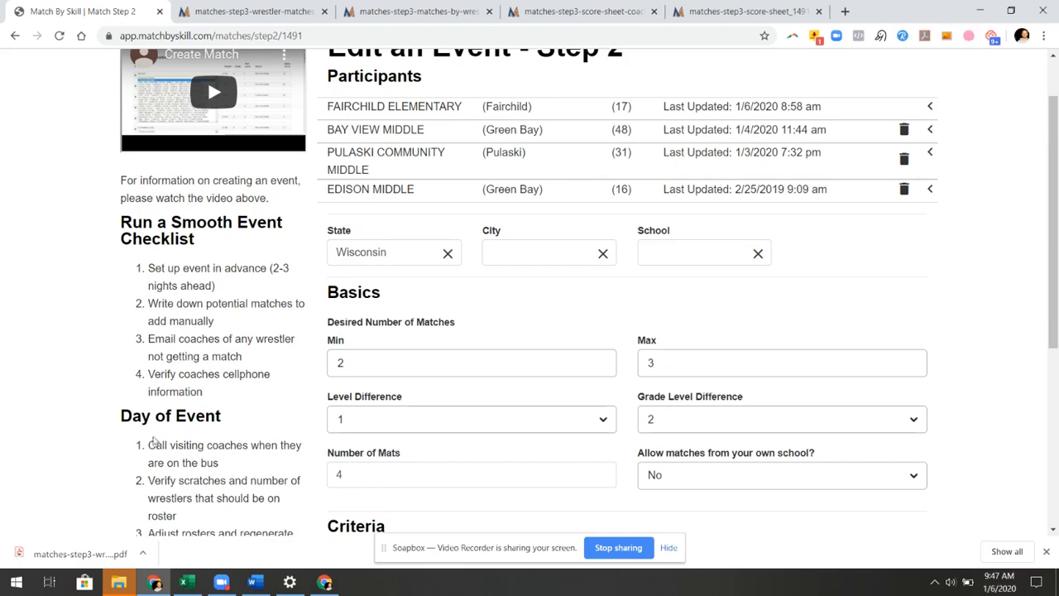
scroll(153, 441, down, 1)
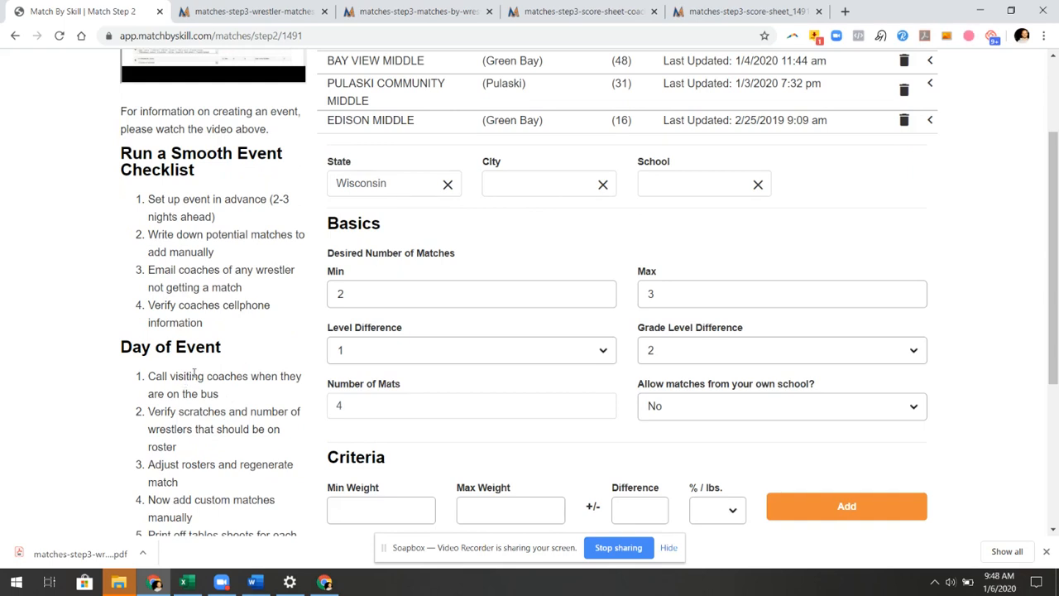
scroll(195, 364, down, 1)
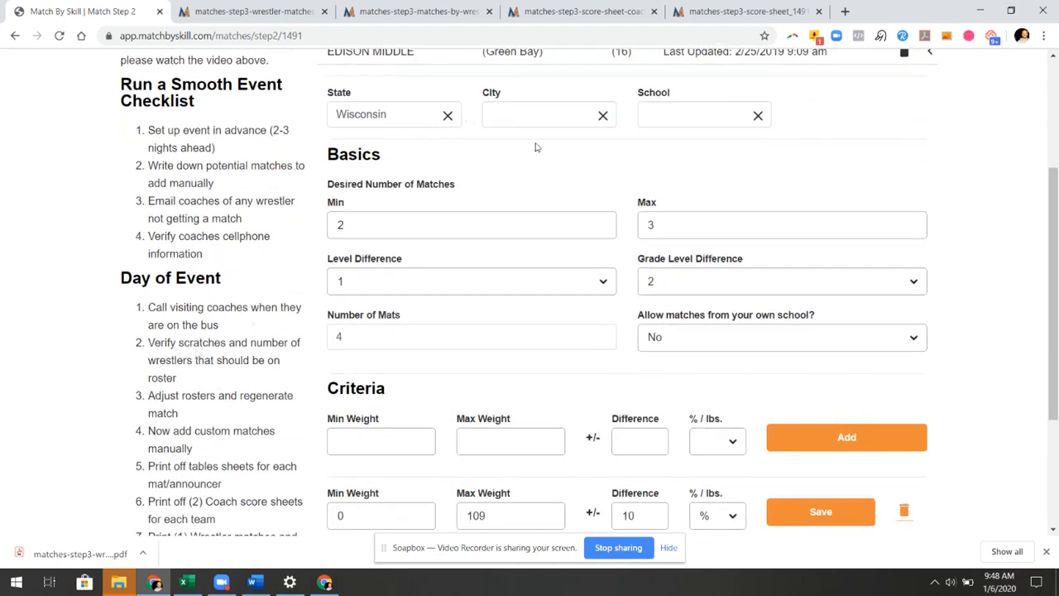
scroll(320, 299, down, 1)
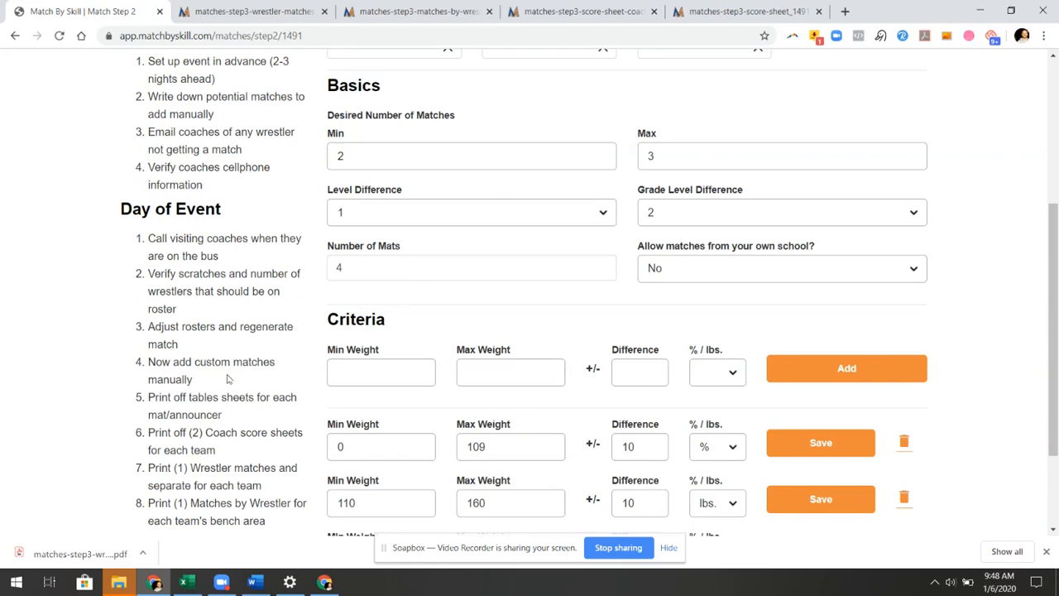
scroll(238, 382, down, 1)
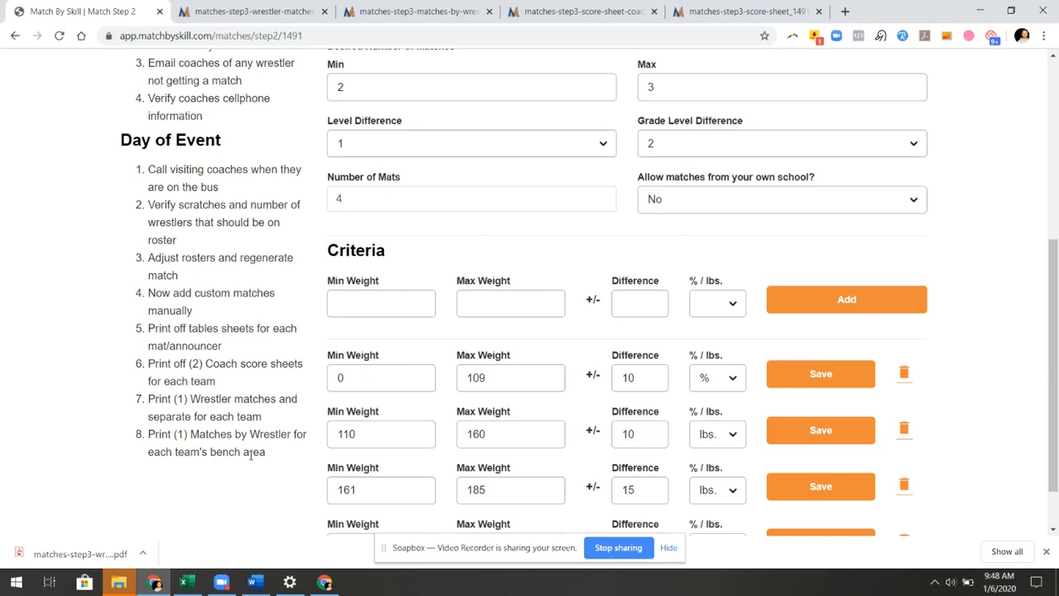
scroll(426, 486, up, 4)
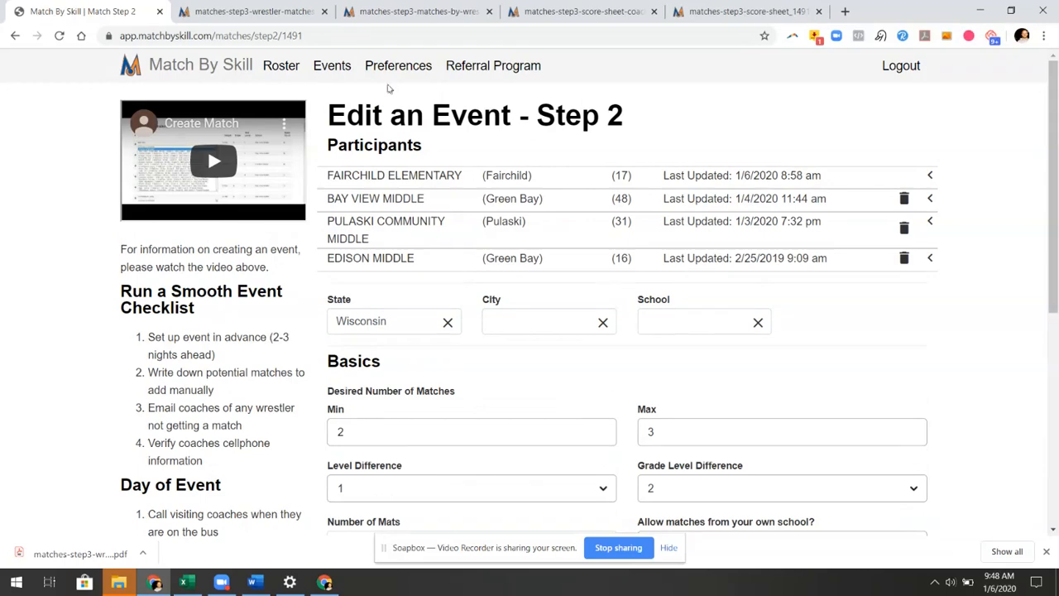
mouse_move(411, 78)
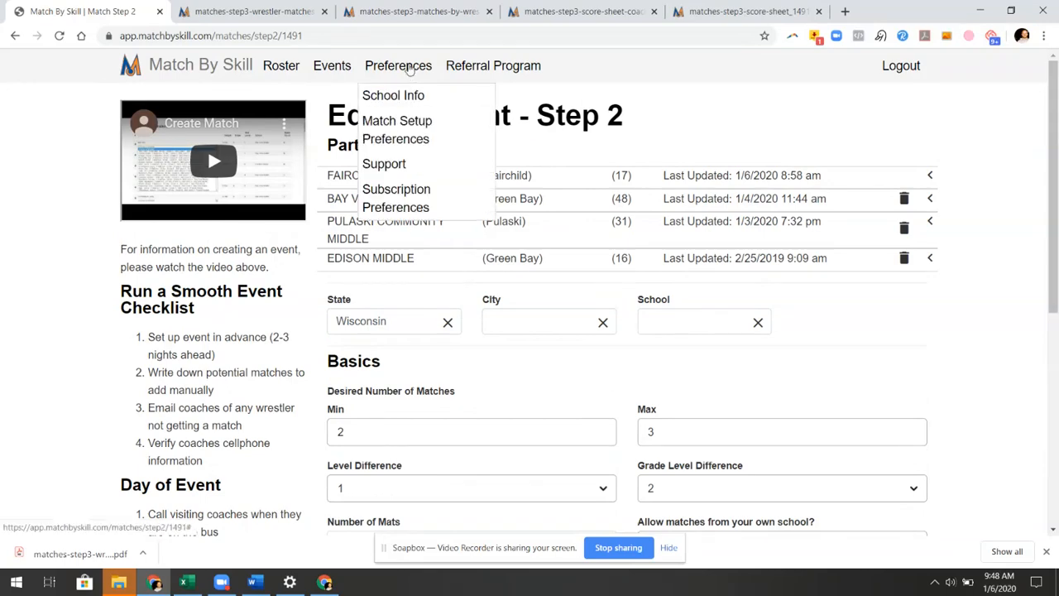
Save Match Setup Preferences with Level Difference 1 and 4 mats, then review the saved criteria
click(402, 121)
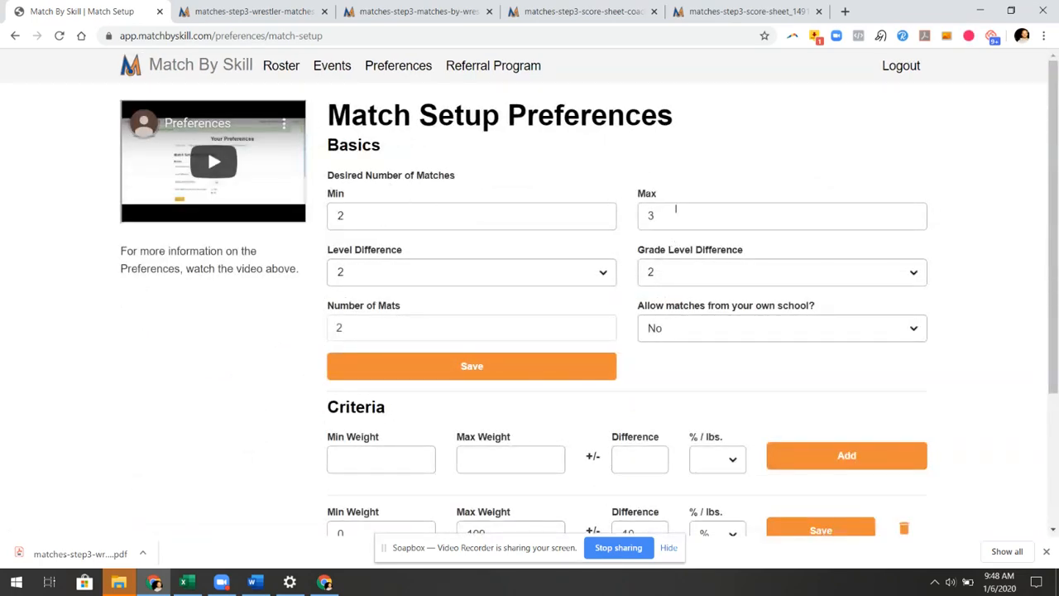
click(362, 276)
click(385, 306)
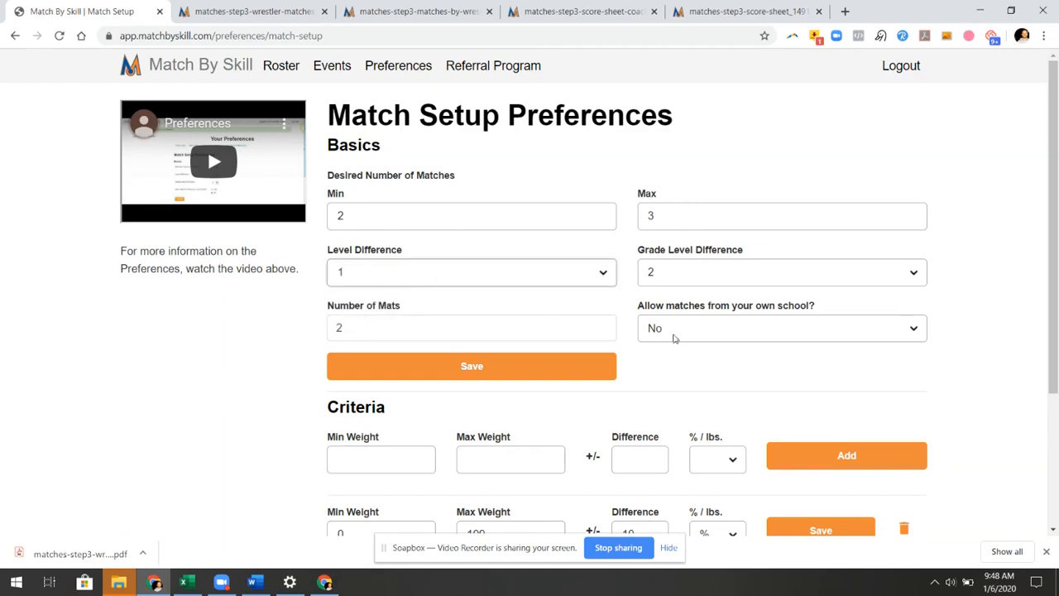
click(351, 329)
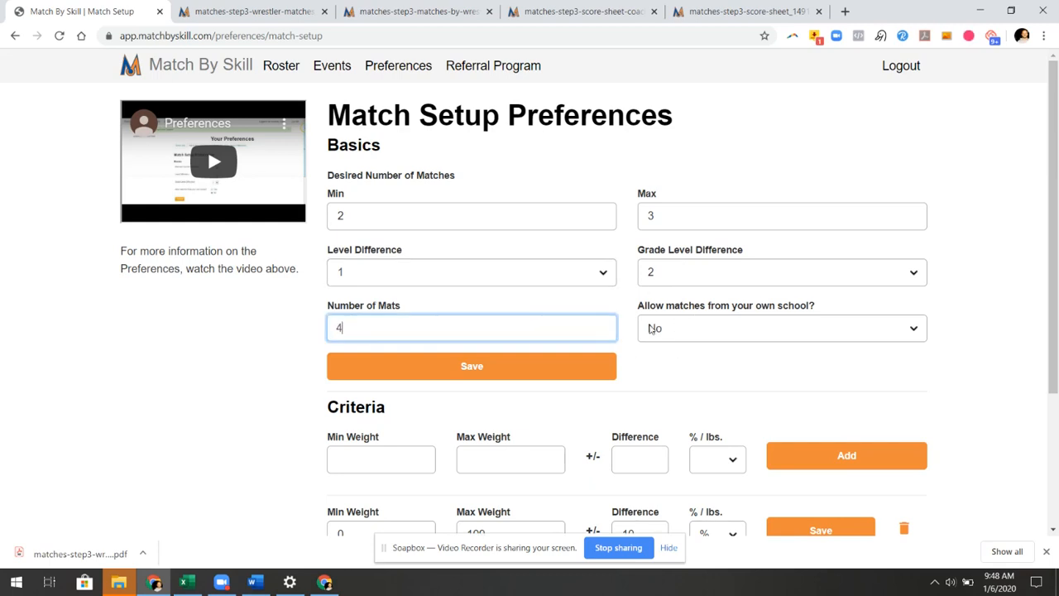
click(513, 369)
scroll(513, 368, down, 2)
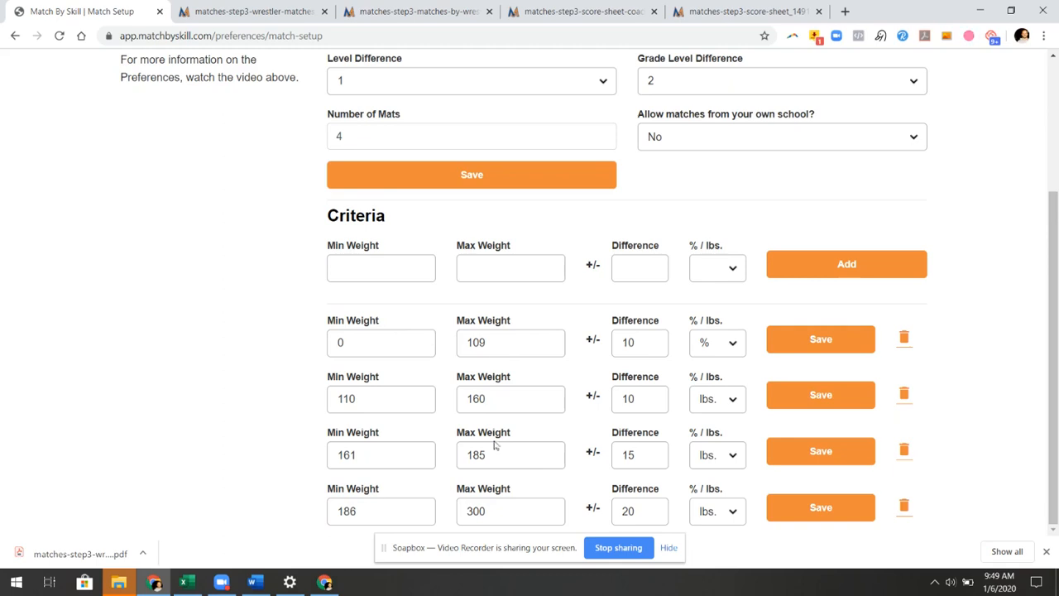
scroll(608, 464, up, 3)
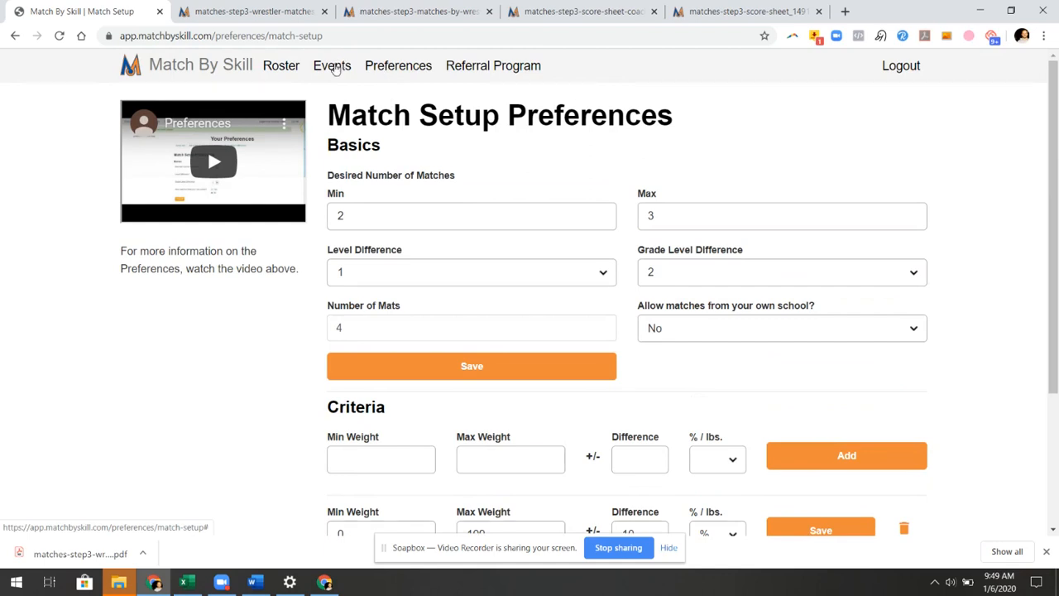
Reopen the Demo event from View Your Events
mouse_move(334, 70)
click(348, 97)
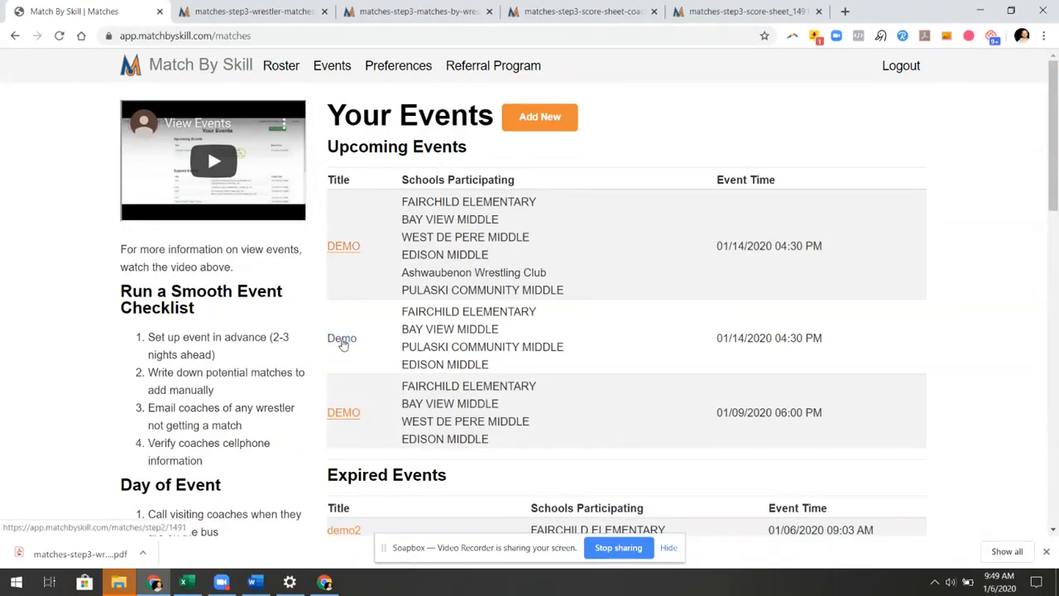
click(342, 339)
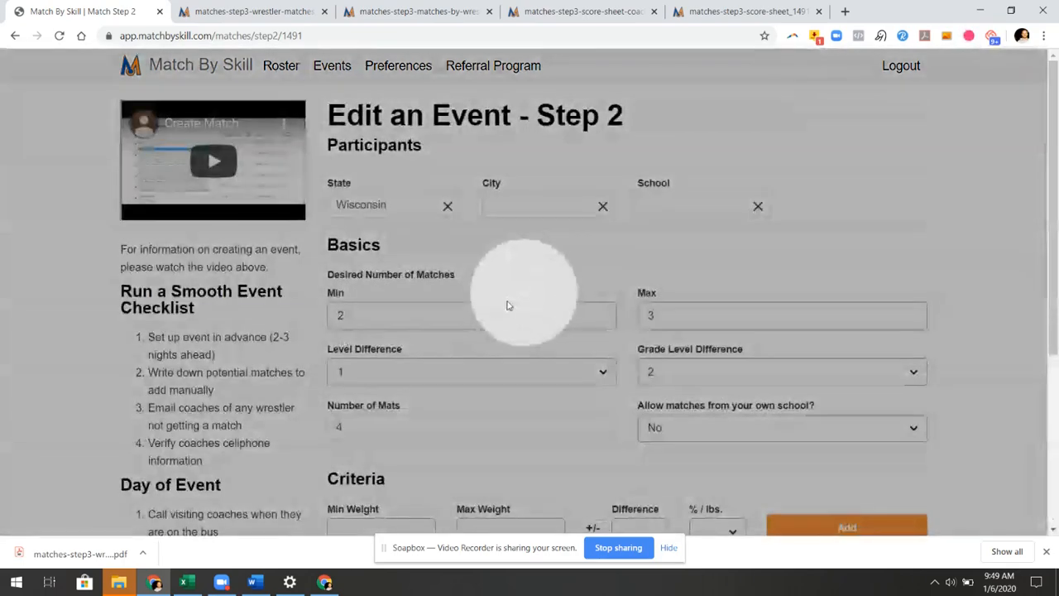
scroll(482, 285, down, 2)
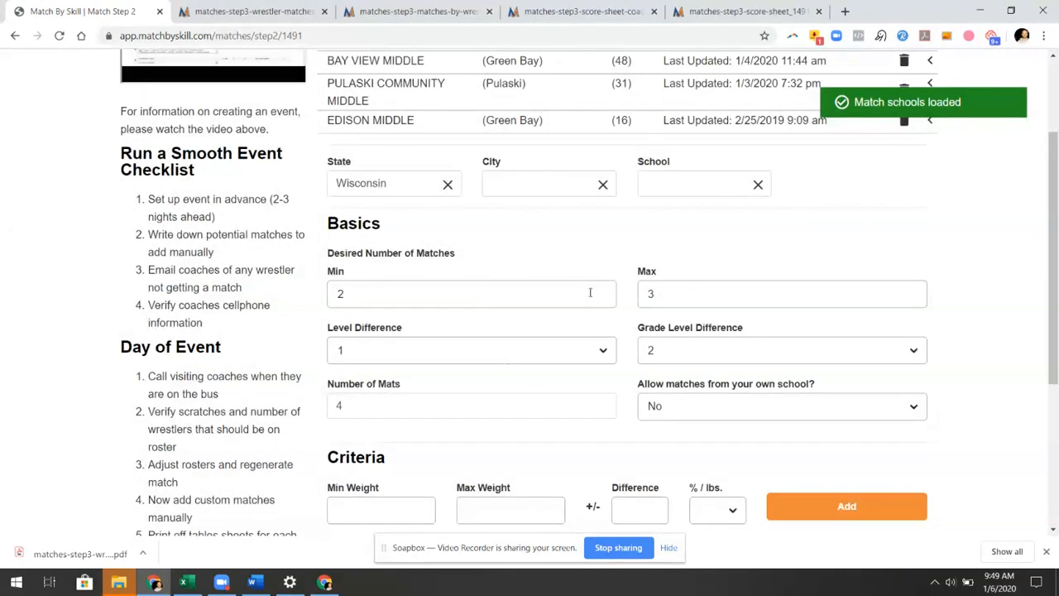
scroll(590, 292, up, 2)
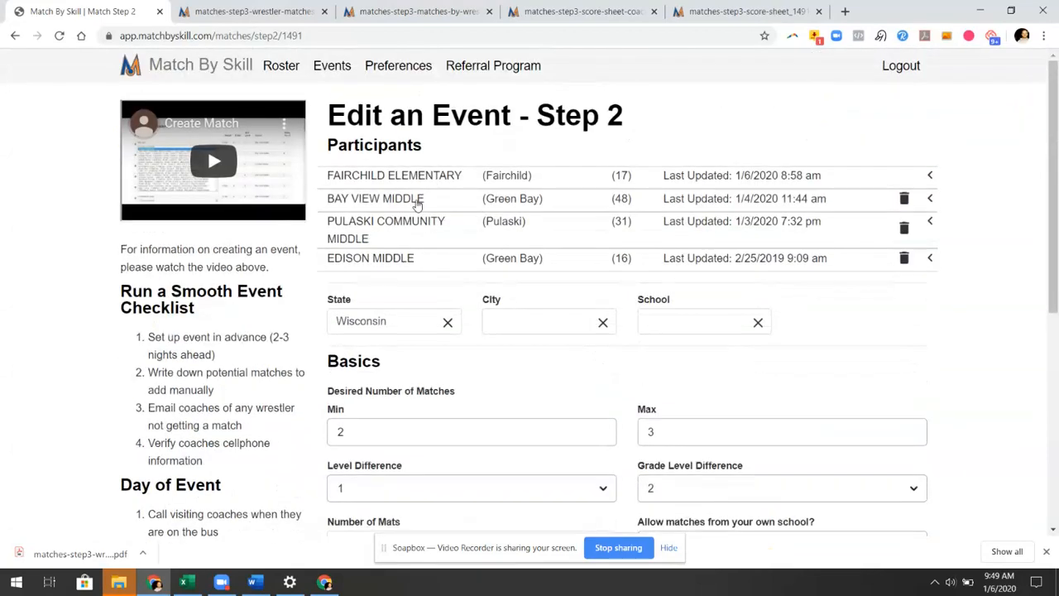
Check the Bay View Middle coach and roster, collapse it, and continue to Step 3
click(418, 202)
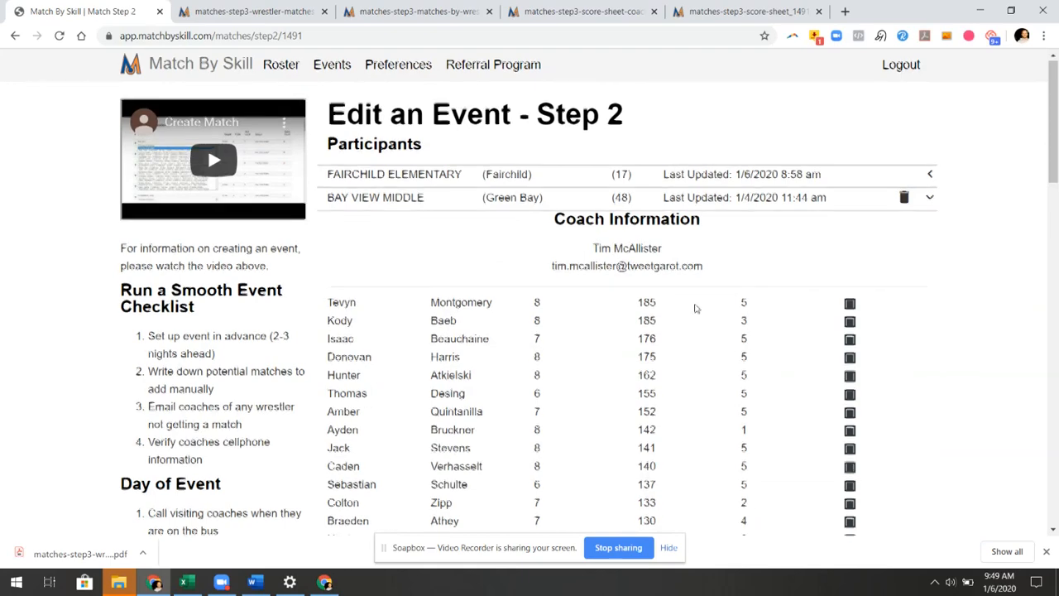
scroll(693, 306, down, 2)
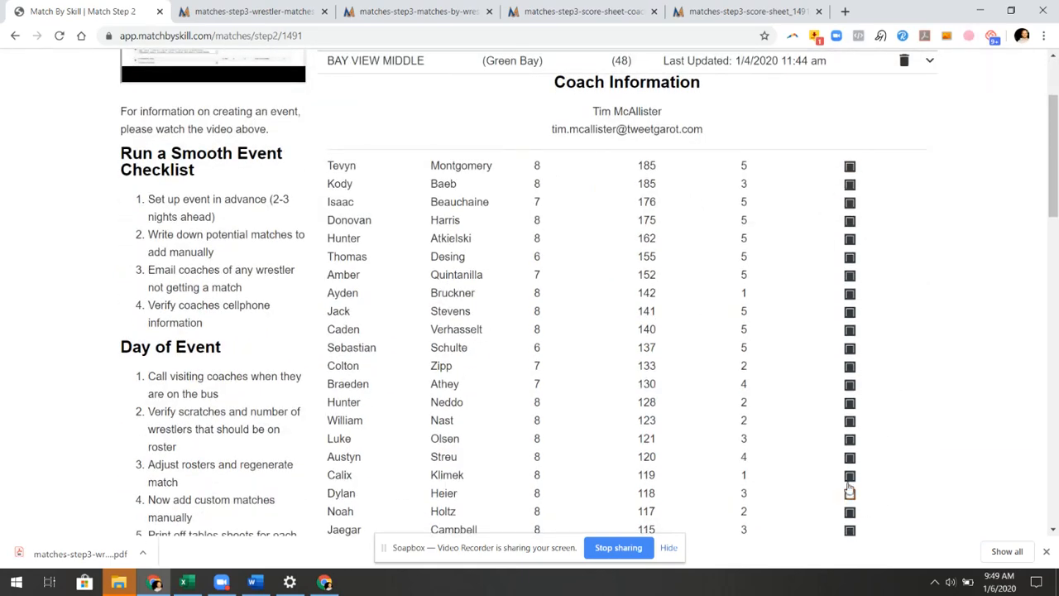
scroll(849, 491, down, 1)
scroll(757, 381, down, 5)
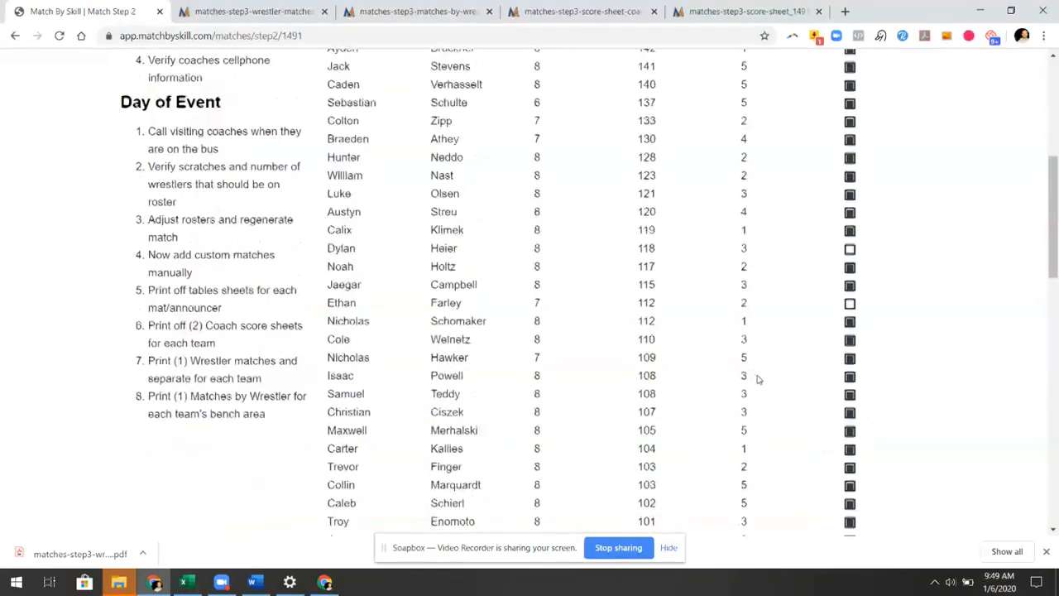
scroll(709, 390, down, 1)
scroll(669, 379, up, 8)
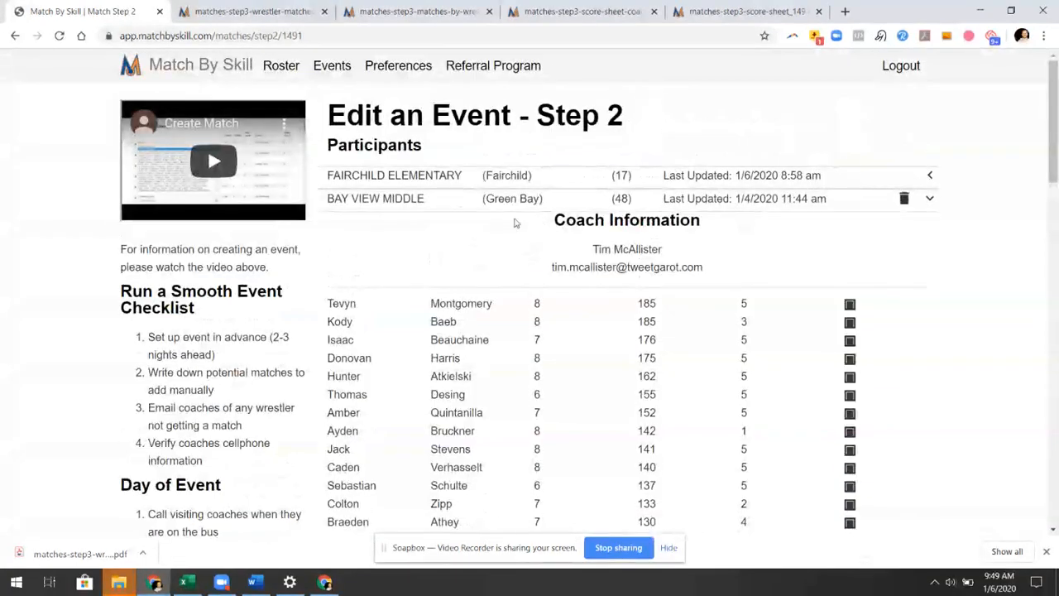
click(480, 201)
scroll(532, 331, down, 5)
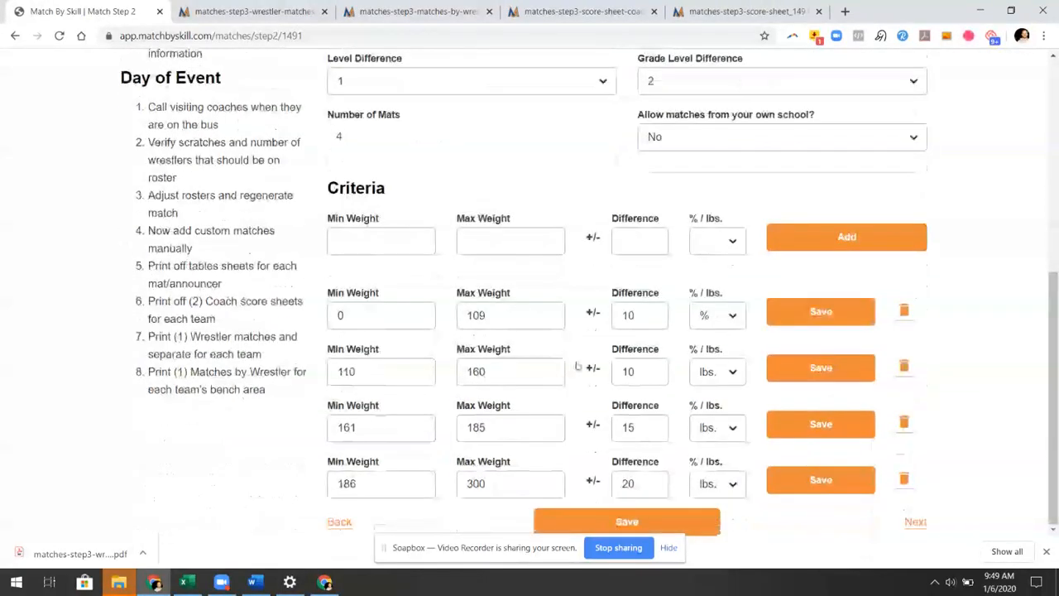
click(913, 522)
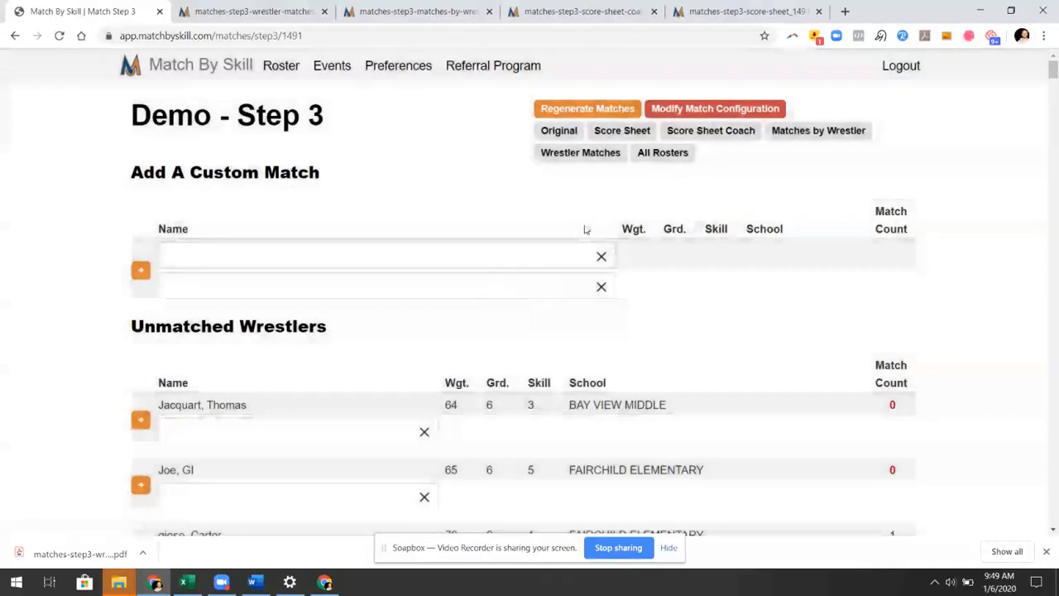
click(184, 256)
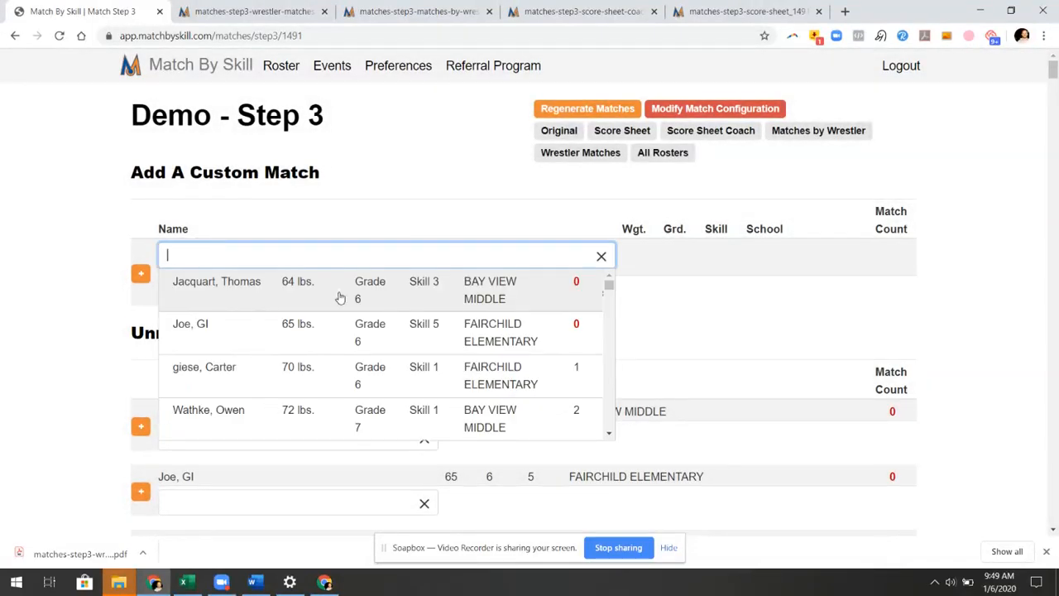
click(448, 187)
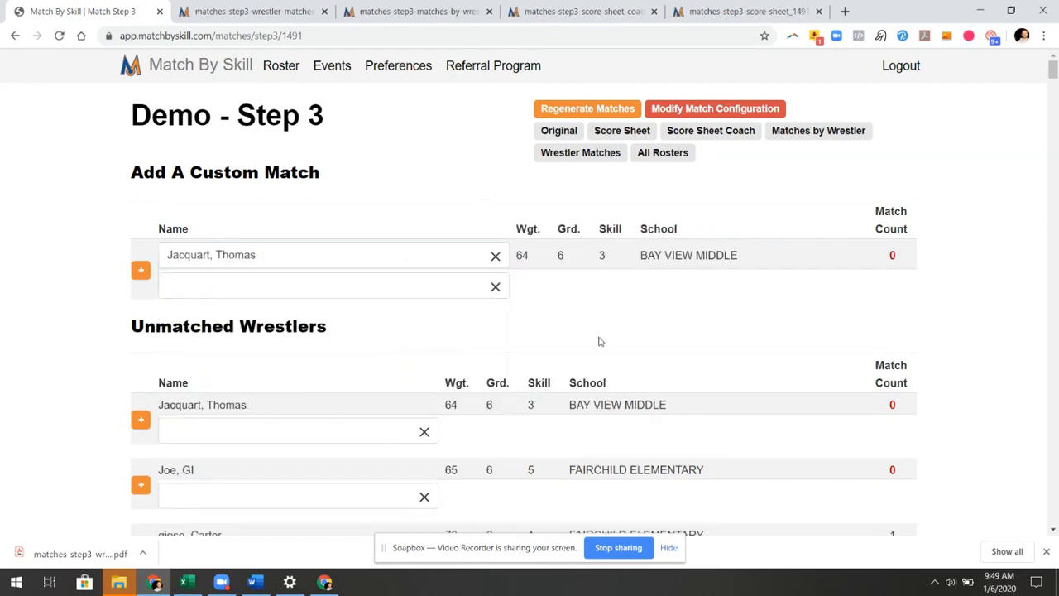
scroll(430, 265, down, 3)
click(269, 223)
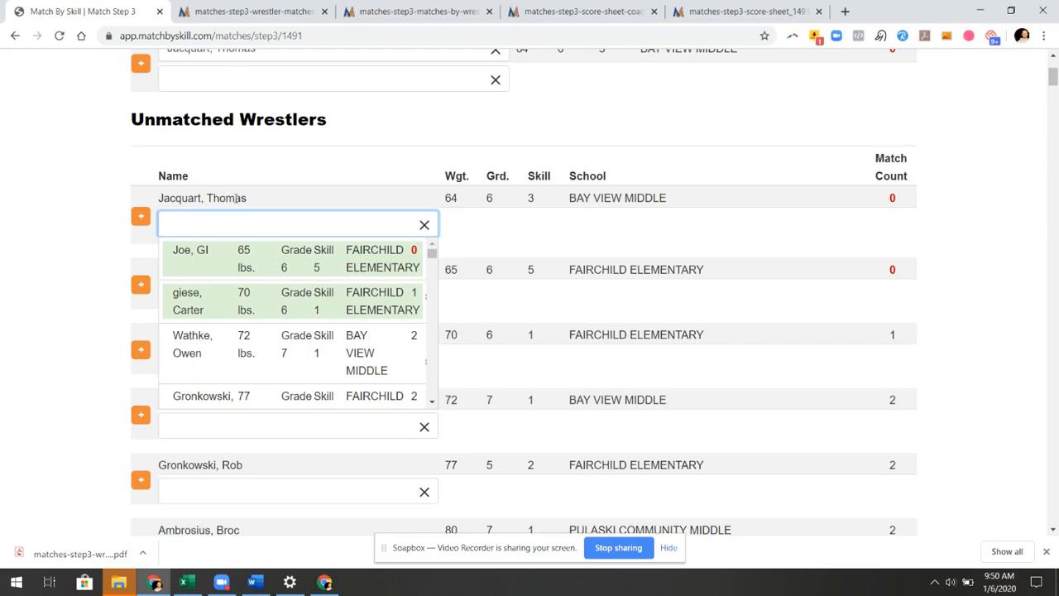
click(561, 405)
scroll(539, 386, down, 12)
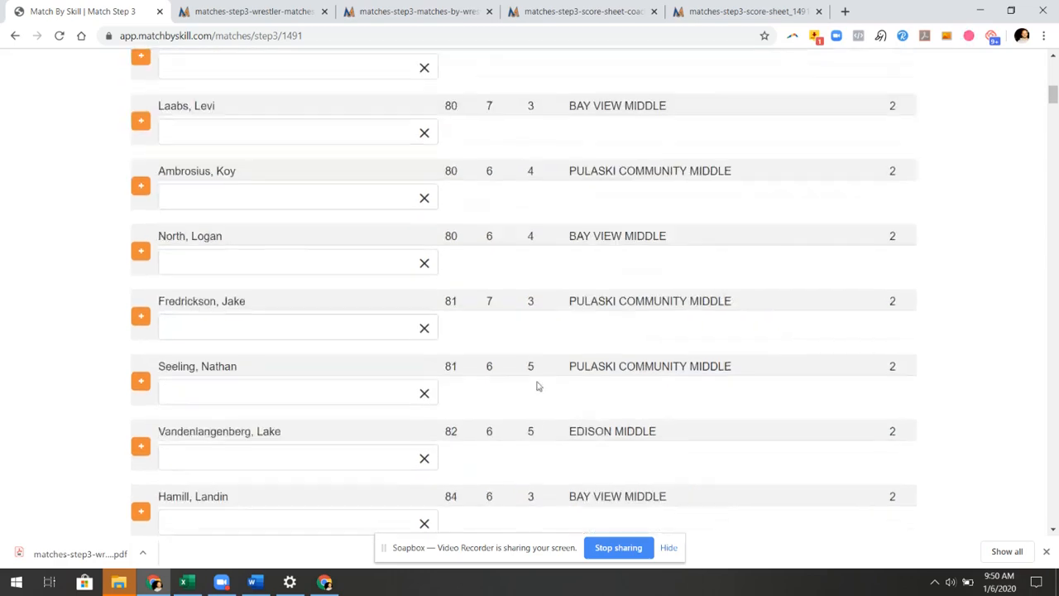
scroll(557, 375, down, 12)
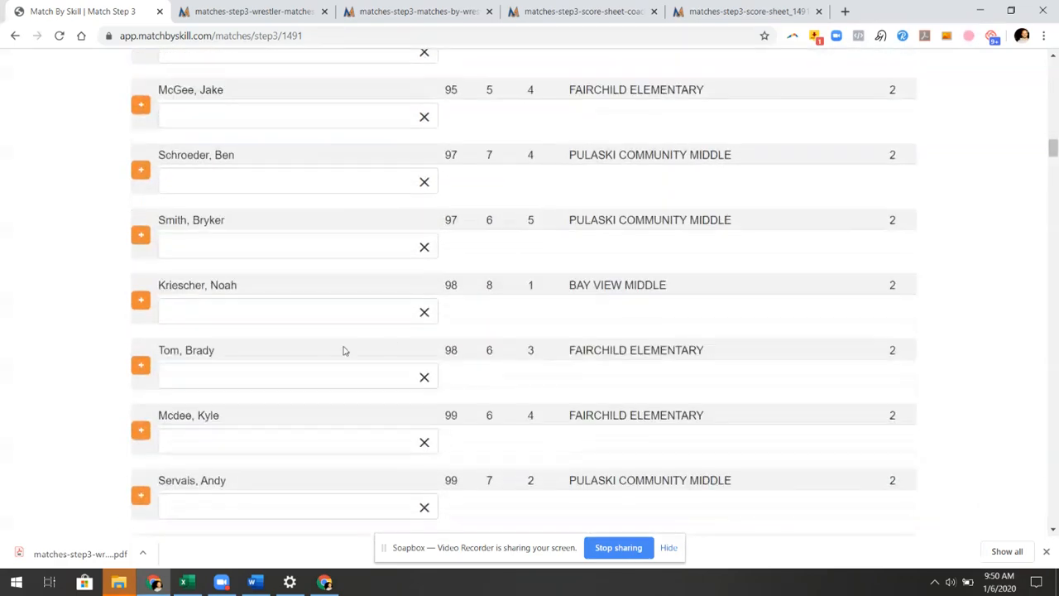
click(315, 377)
scroll(369, 444, down, 6)
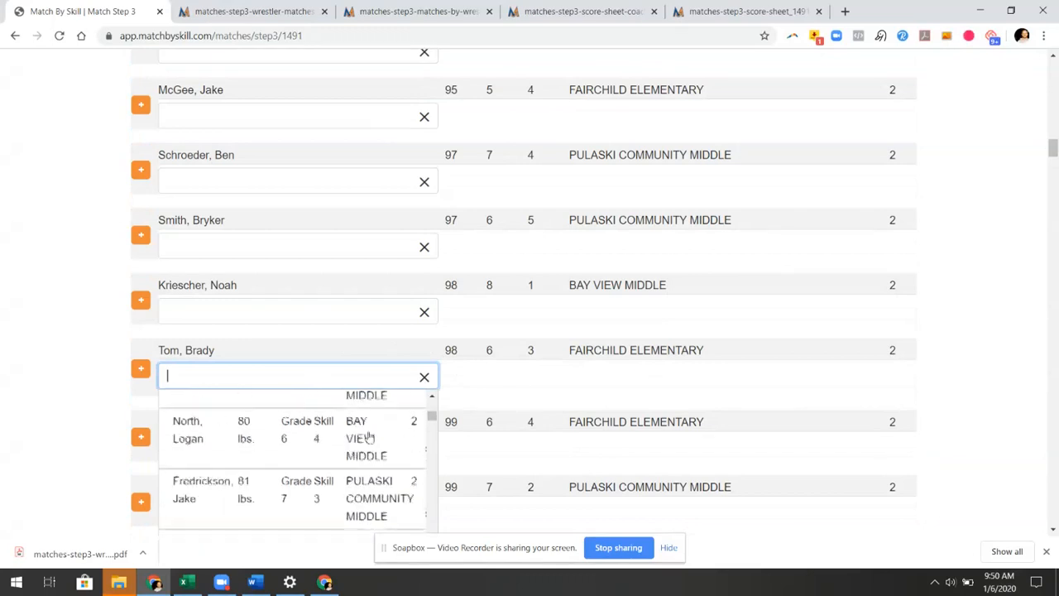
scroll(367, 430, down, 8)
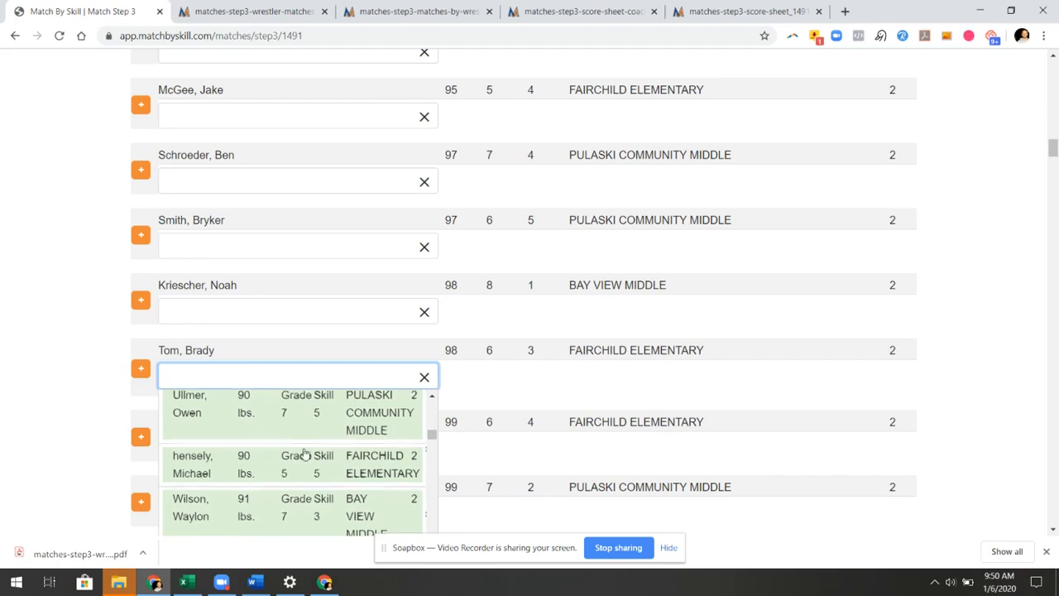
scroll(306, 443, down, 3)
scroll(307, 437, down, 1)
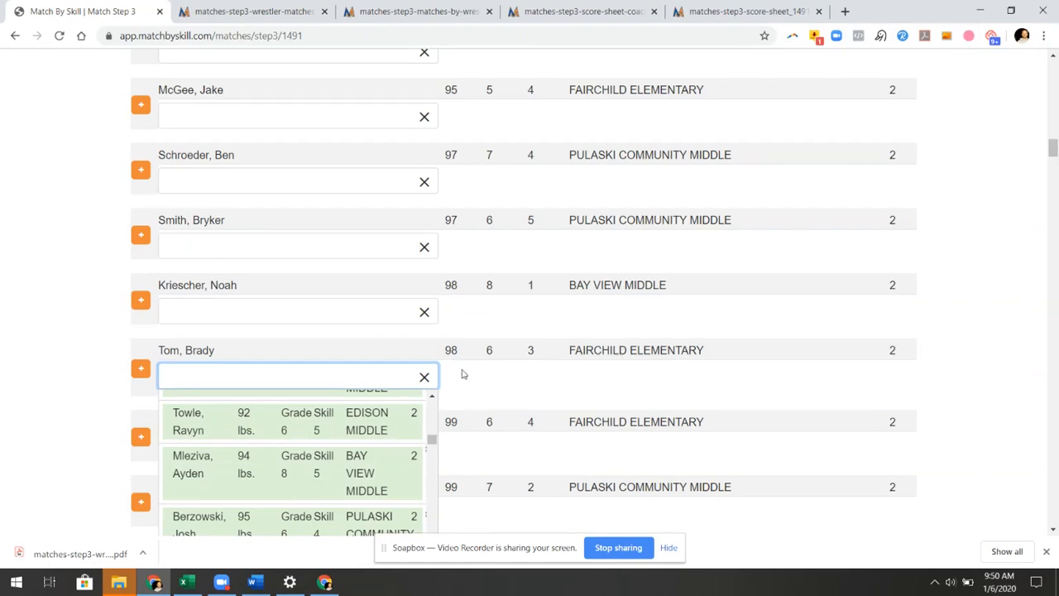
scroll(494, 314, down, 1)
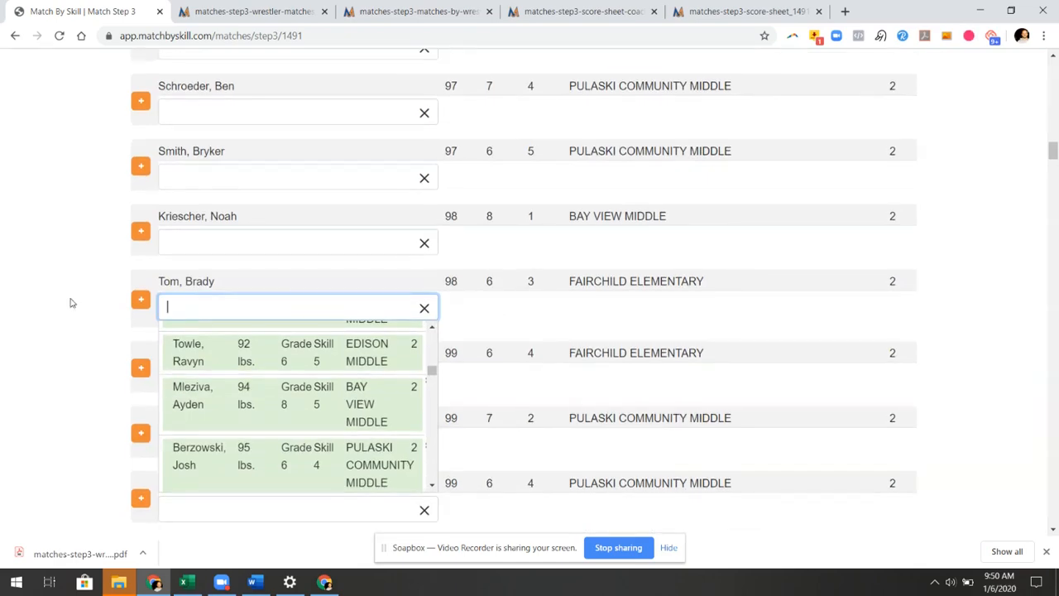
click(73, 301)
scroll(424, 281, down, 7)
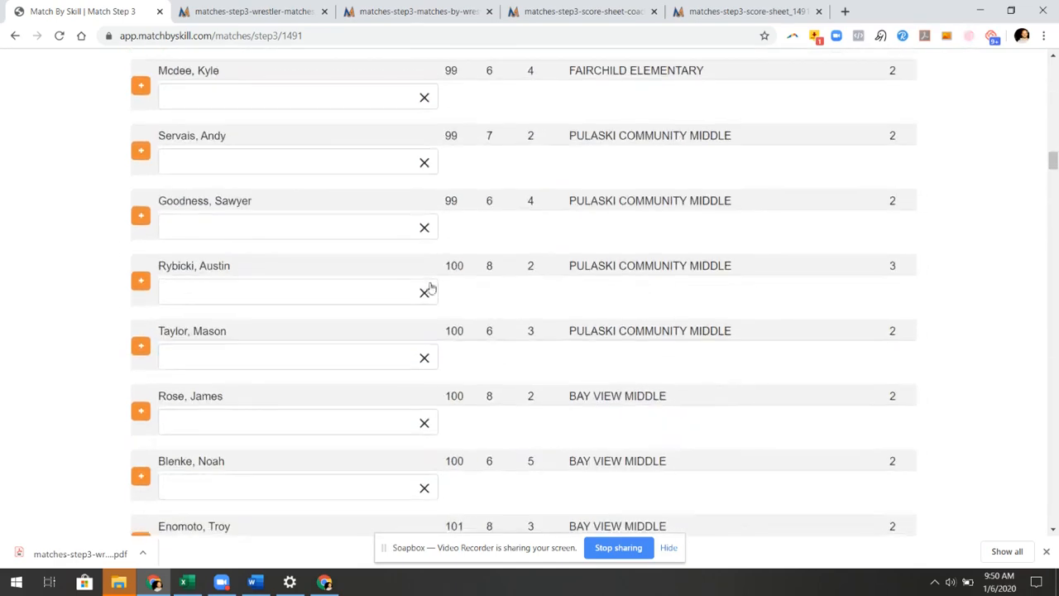
scroll(421, 240, down, 4)
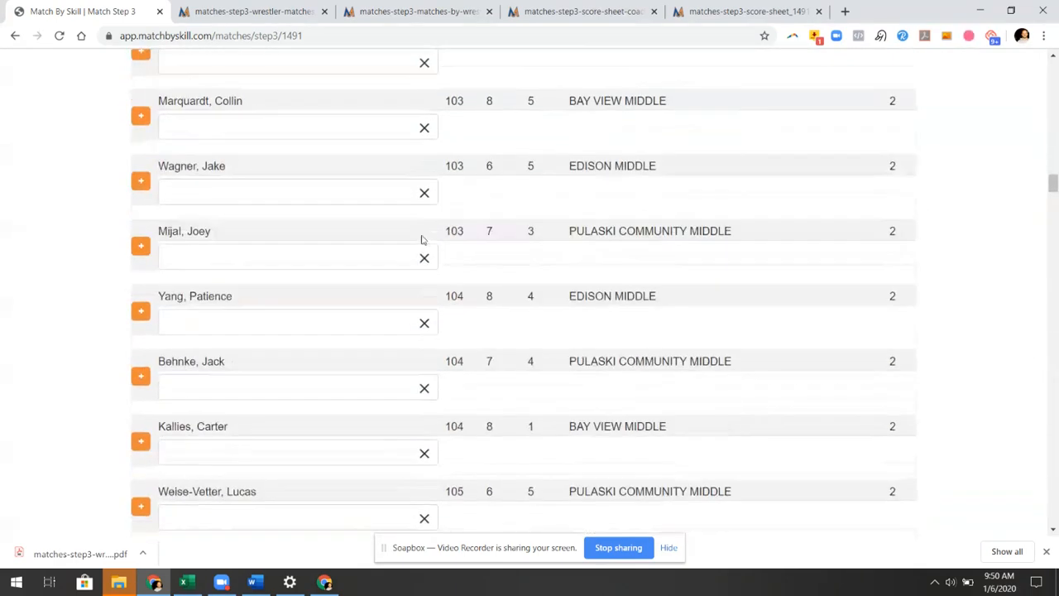
scroll(423, 234, down, 10)
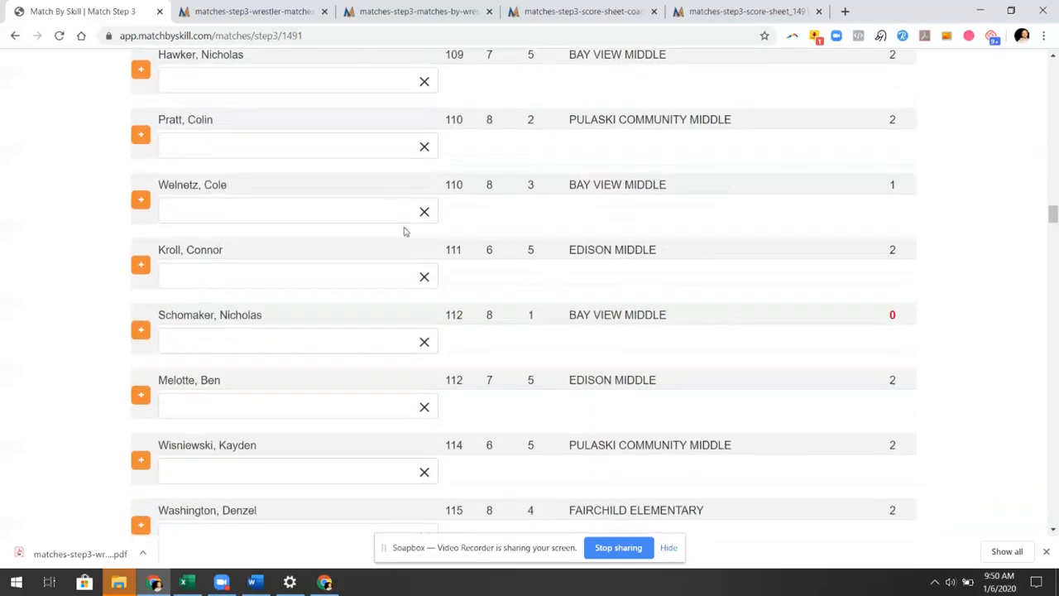
scroll(390, 204, down, 20)
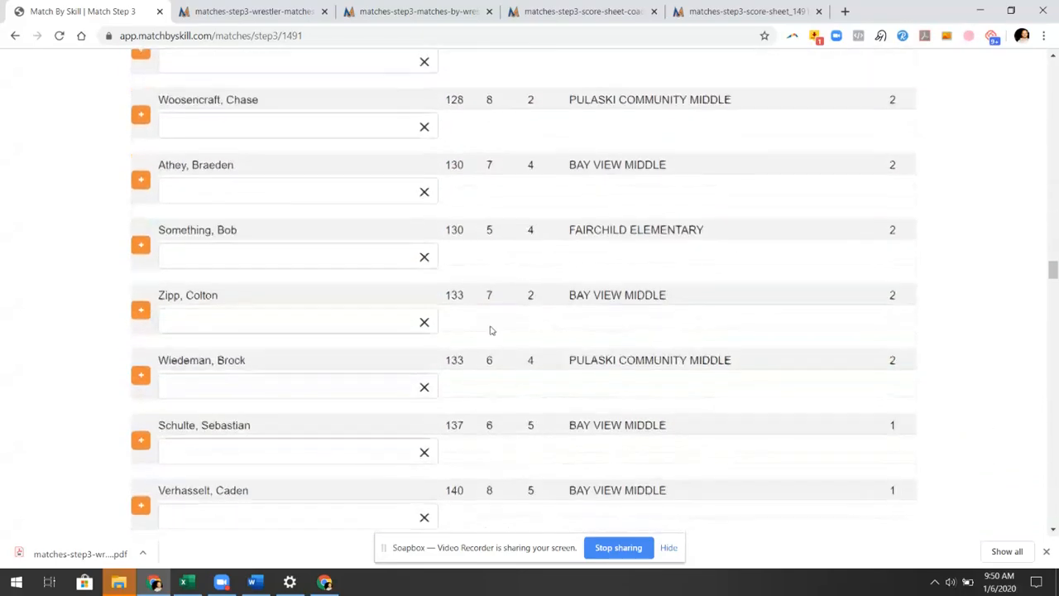
Drag the giese–Wathke match from row 1 to row 8 and review the reordered bouts
scroll(523, 346, down, 20)
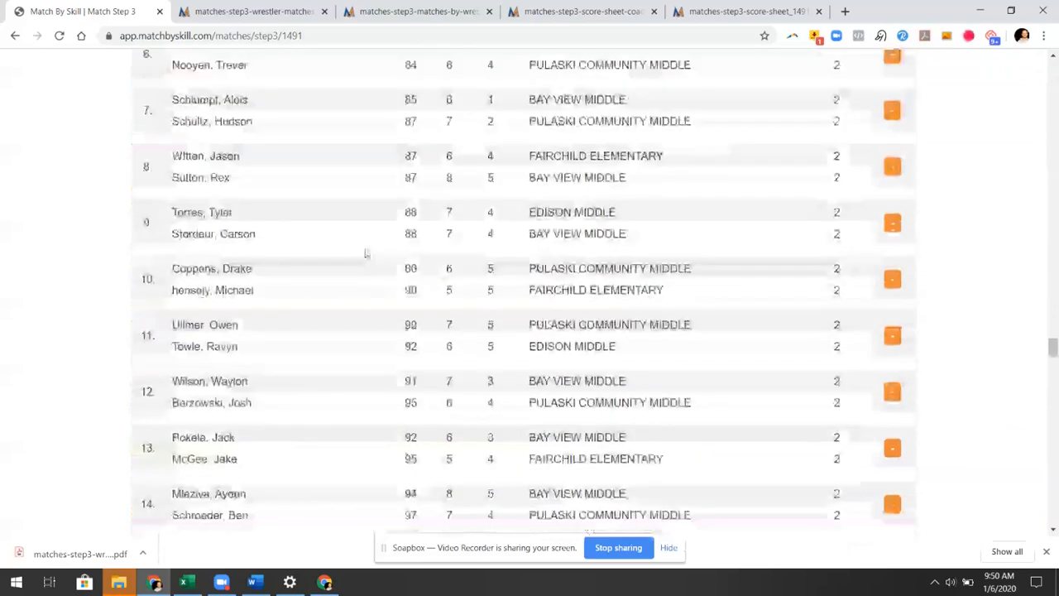
scroll(221, 214, up, 1)
scroll(221, 213, up, 4)
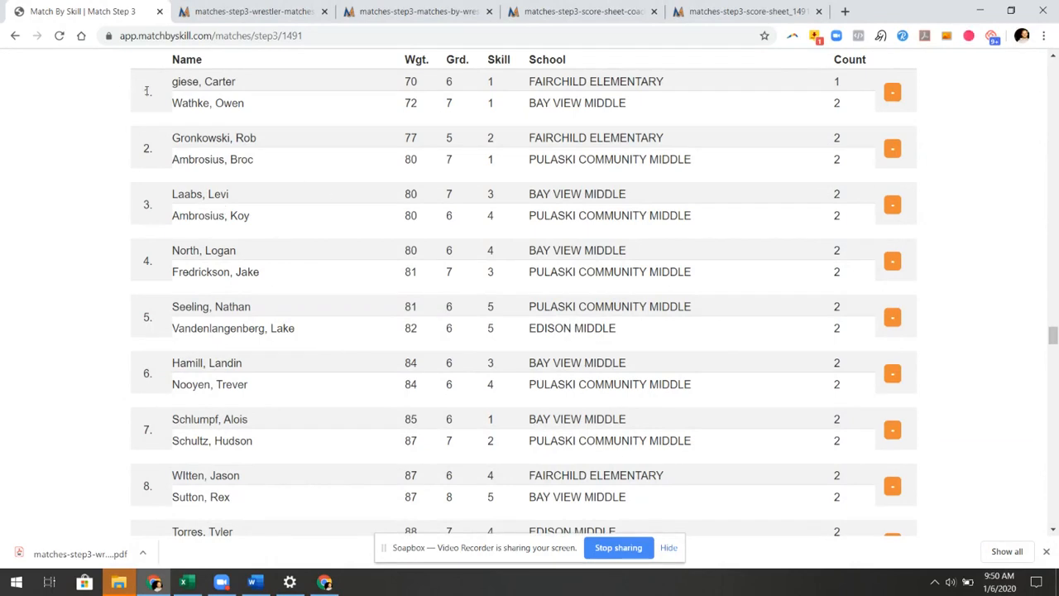
drag(151, 86, 166, 470)
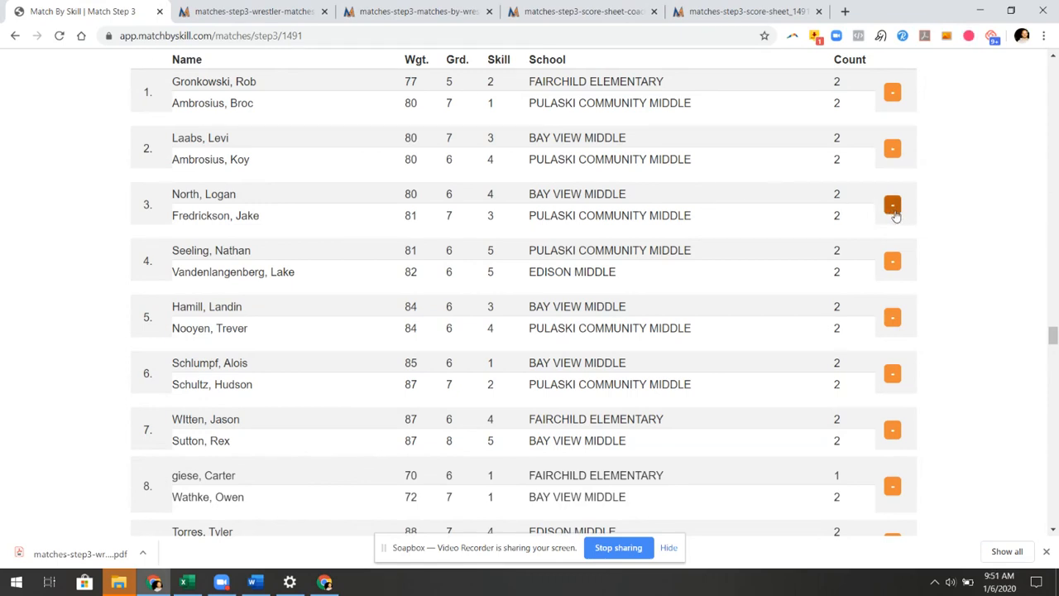
scroll(745, 273, down, 13)
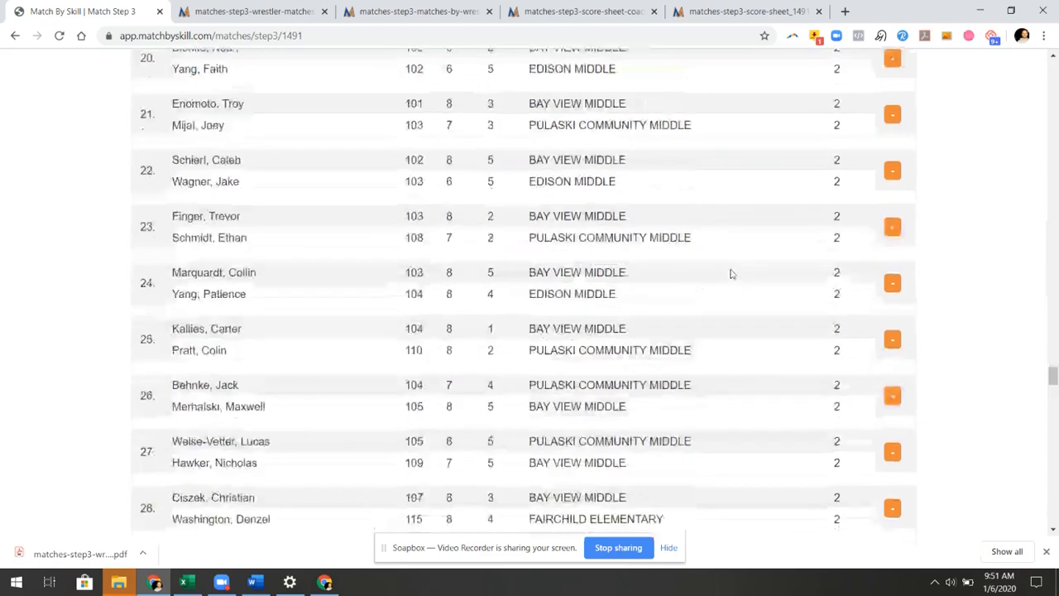
scroll(745, 285, down, 20)
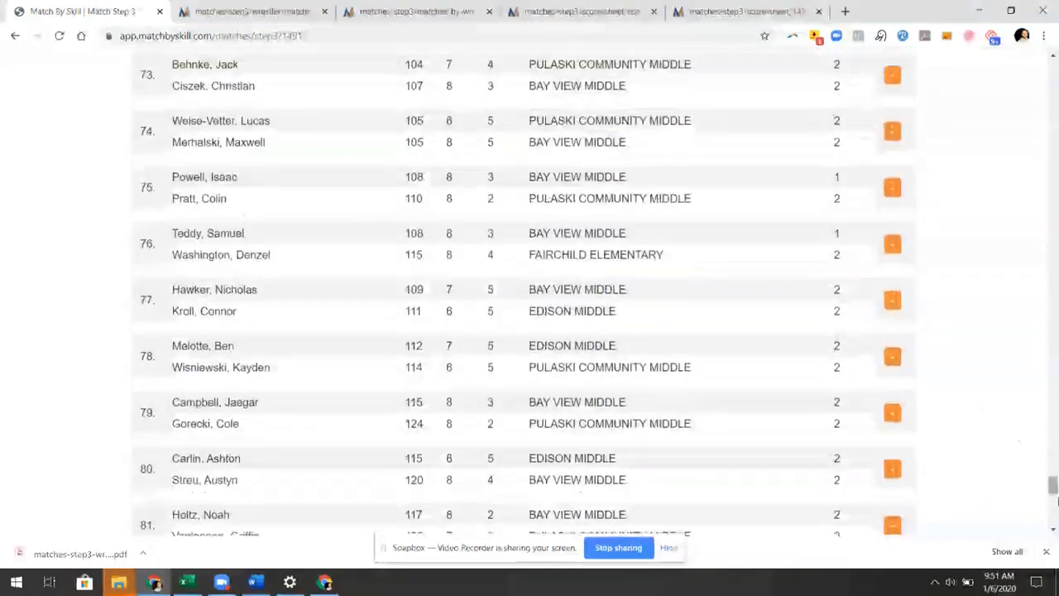
scroll(957, 447, down, 10)
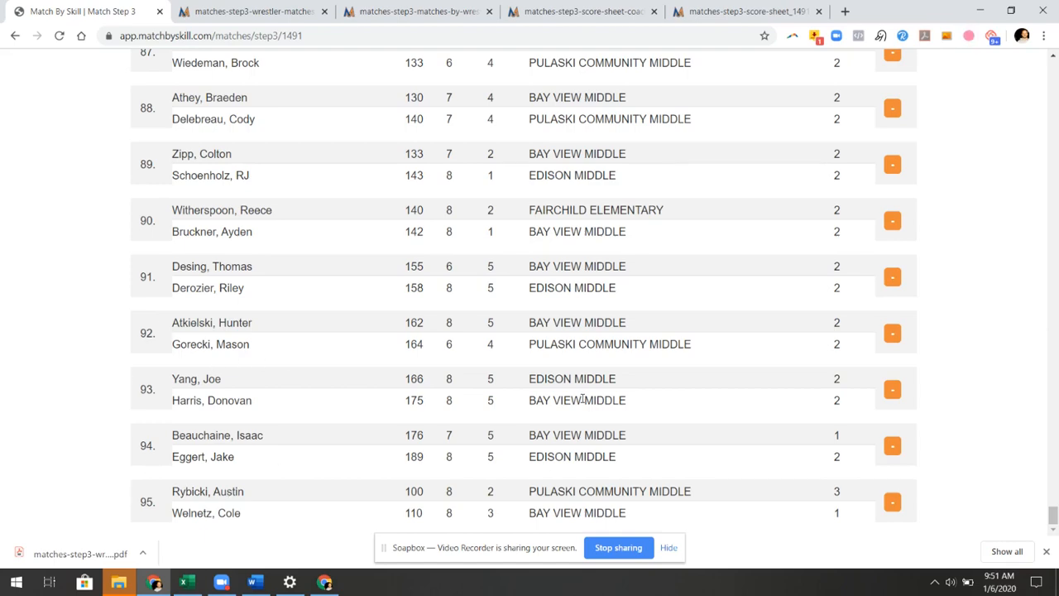
scroll(584, 399, up, 13)
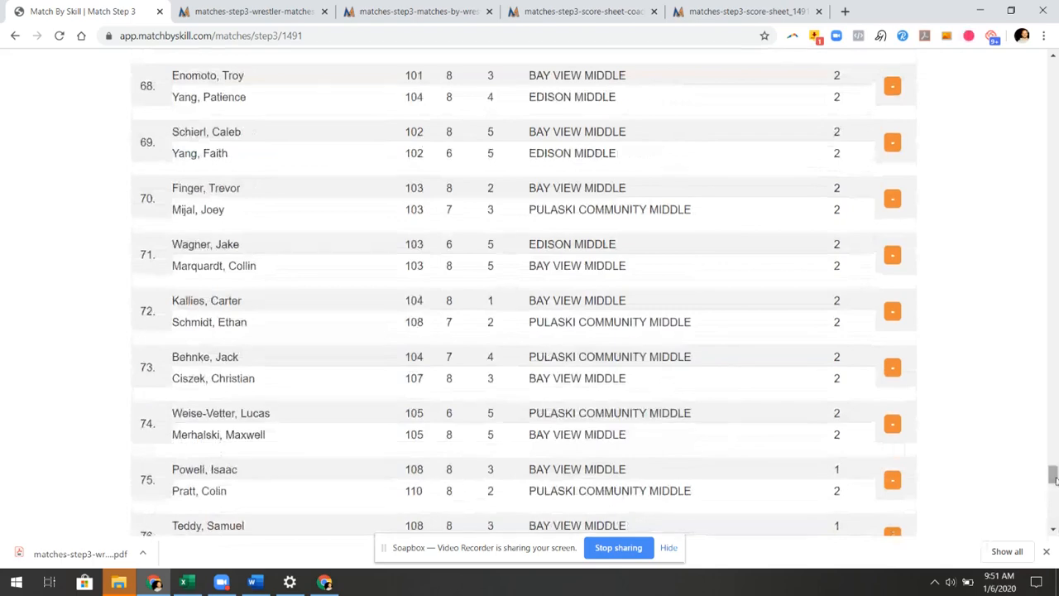
drag(1054, 476, 1054, 514)
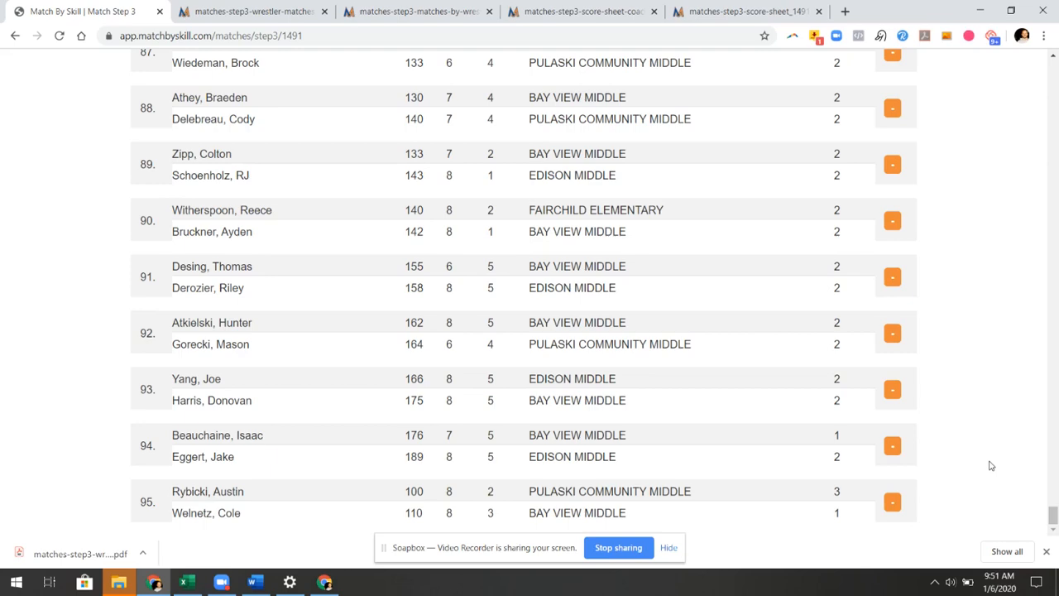
scroll(834, 359, up, 5)
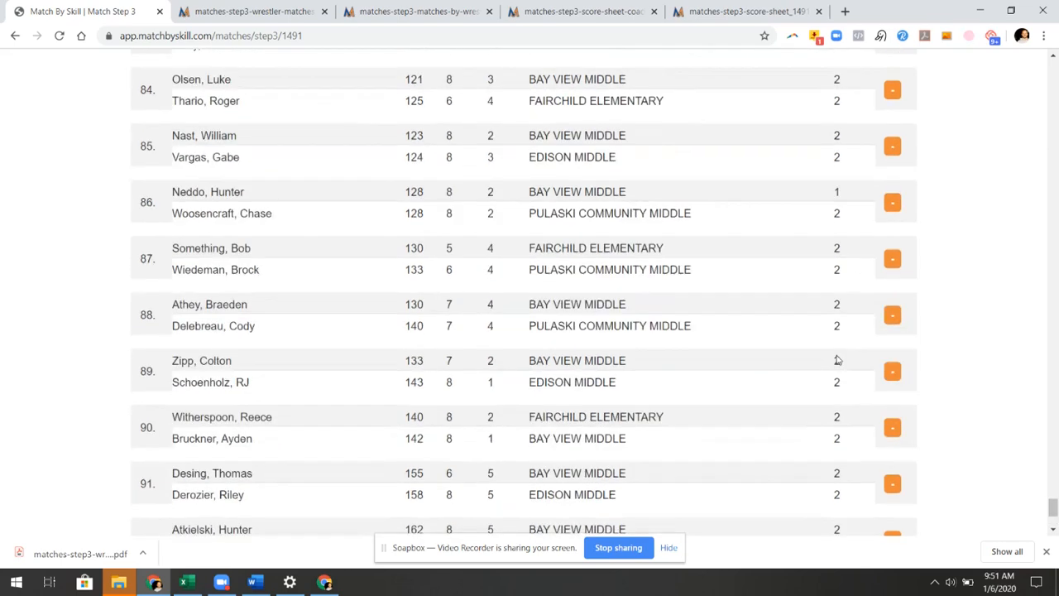
scroll(815, 199, up, 10)
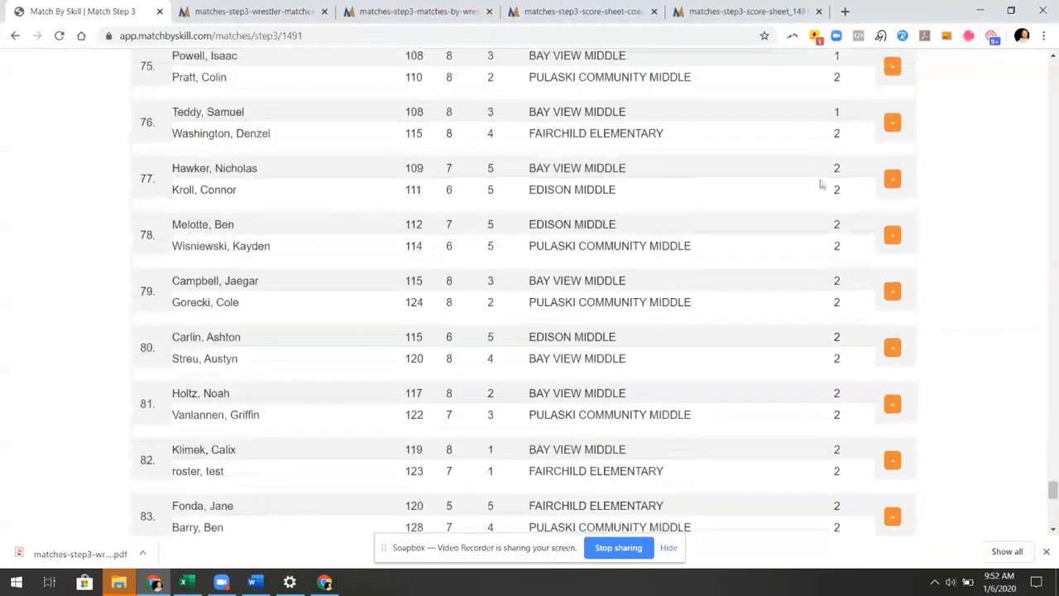
scroll(817, 244, up, 2)
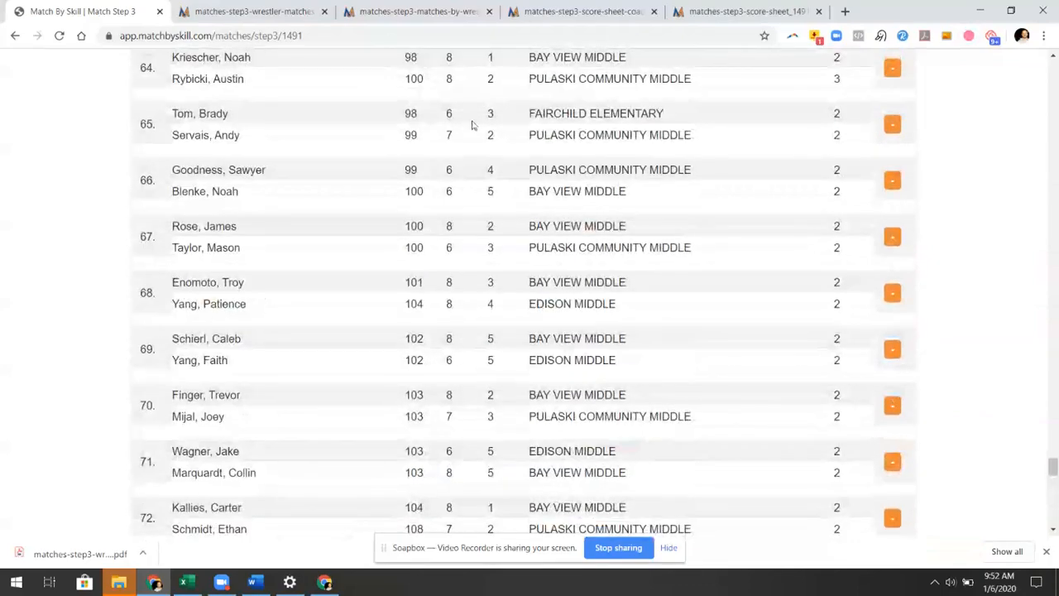
scroll(574, 244, up, 4)
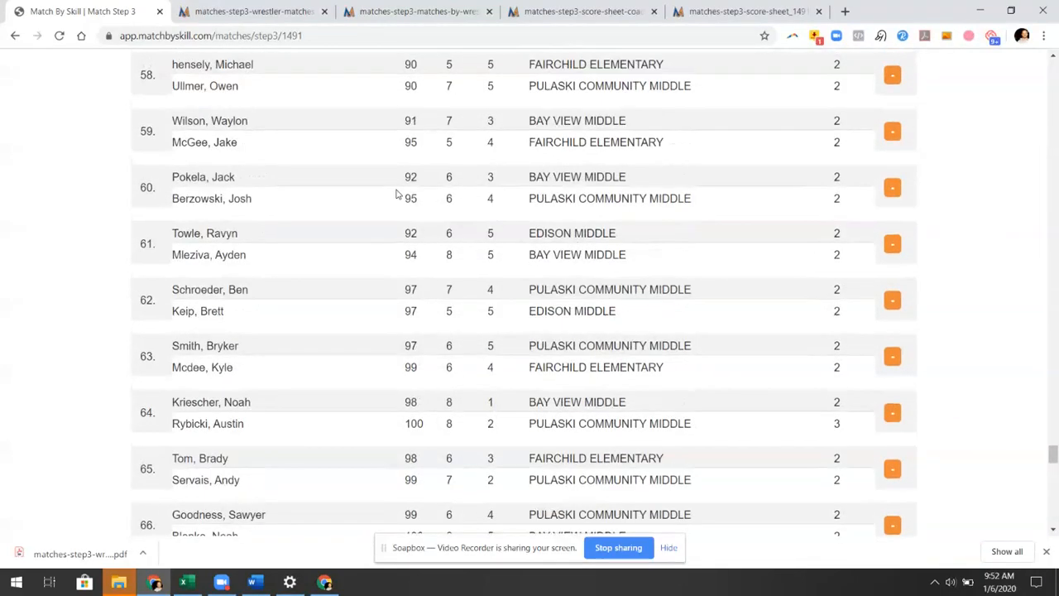
scroll(491, 256, up, 15)
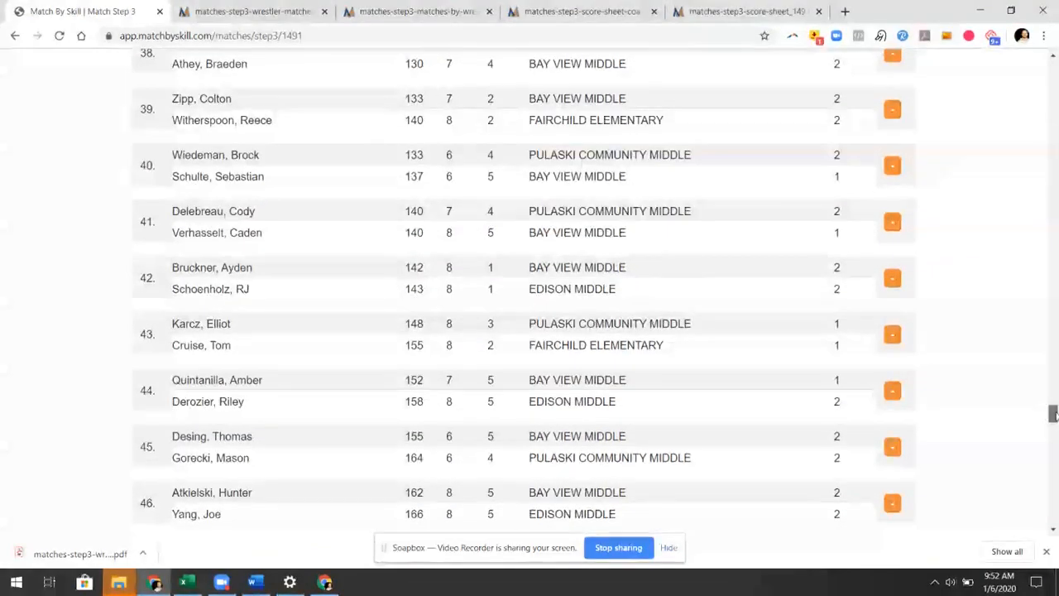
scroll(1010, 332, up, 20)
scroll(1011, 332, down, 7)
scroll(1010, 339, up, 3)
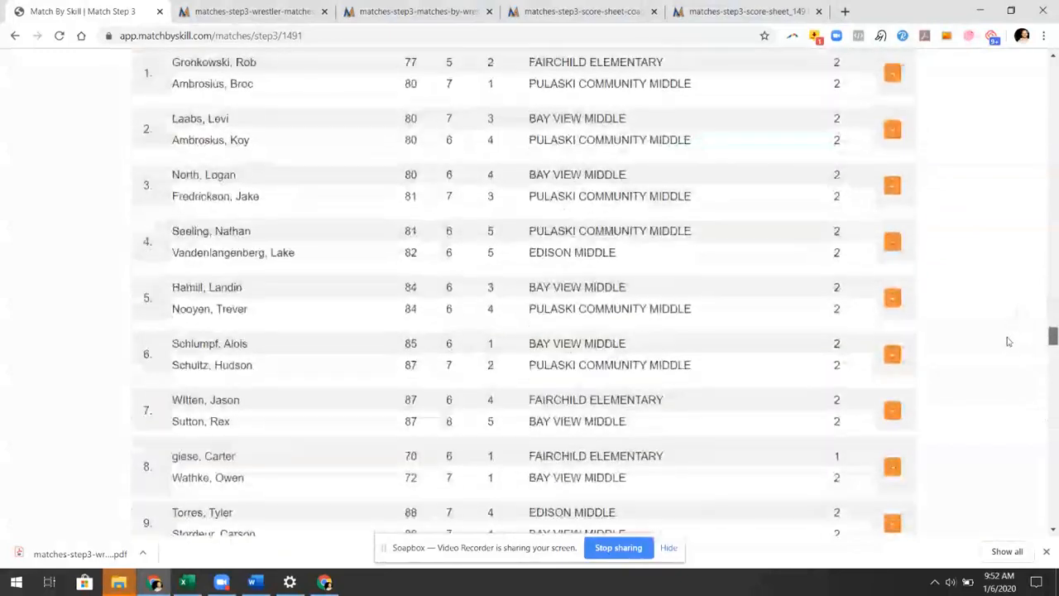
scroll(640, 199, up, 1)
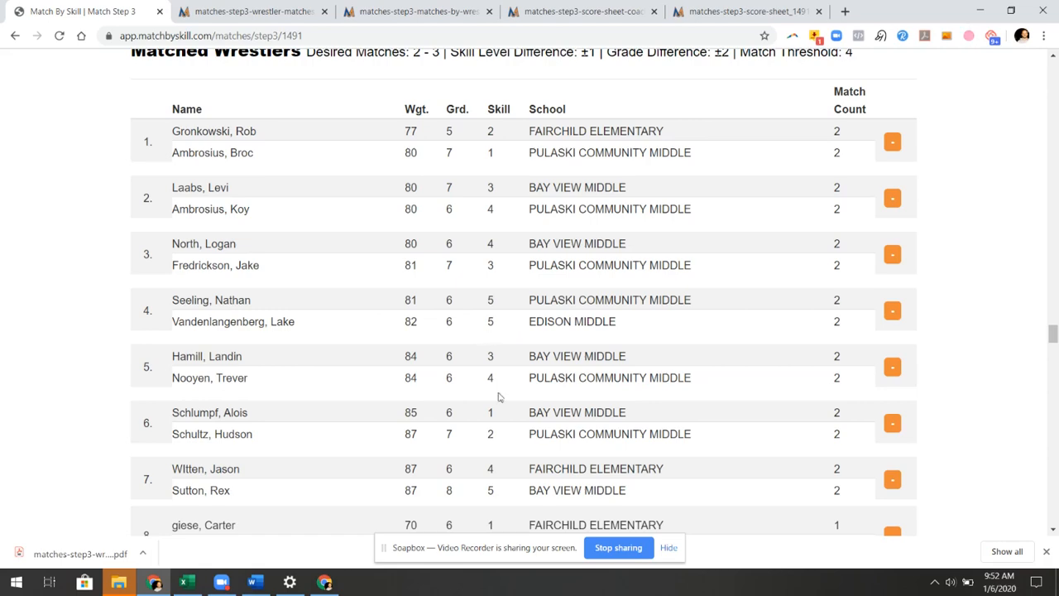
scroll(503, 394, down, 2)
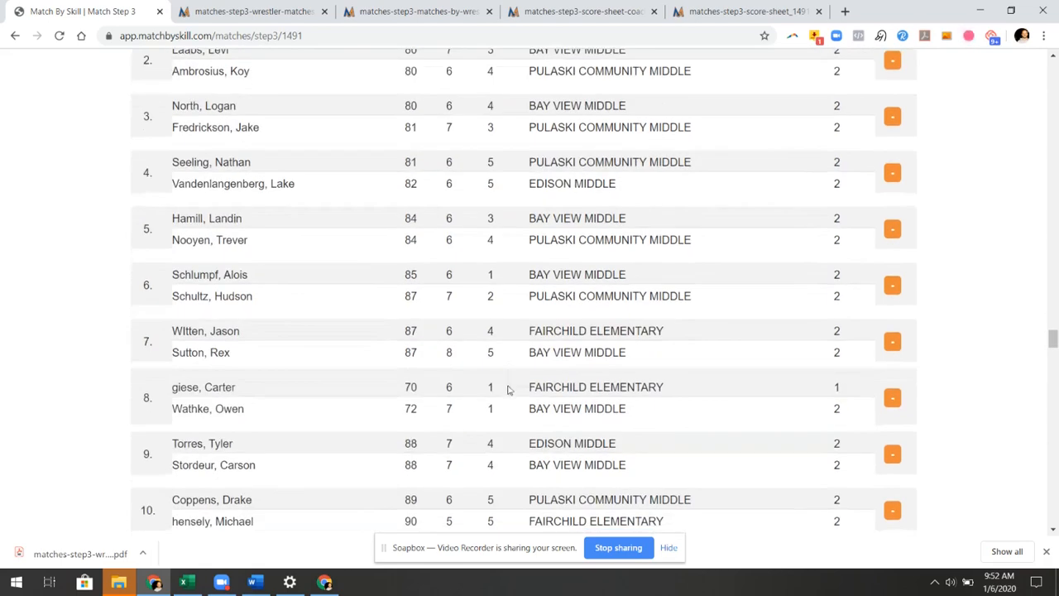
scroll(503, 488, down, 2)
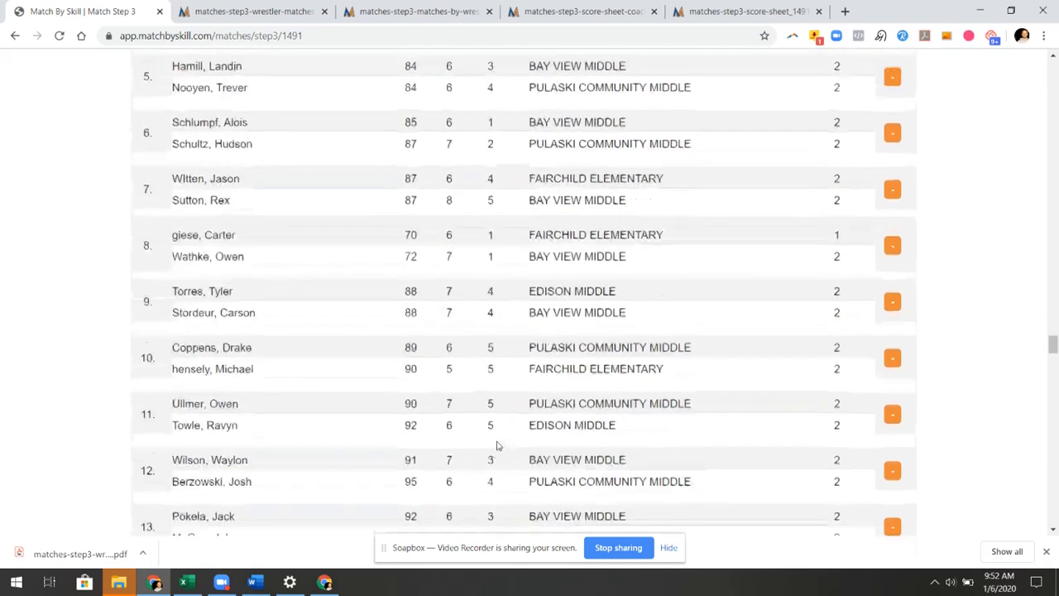
scroll(497, 446, down, 1)
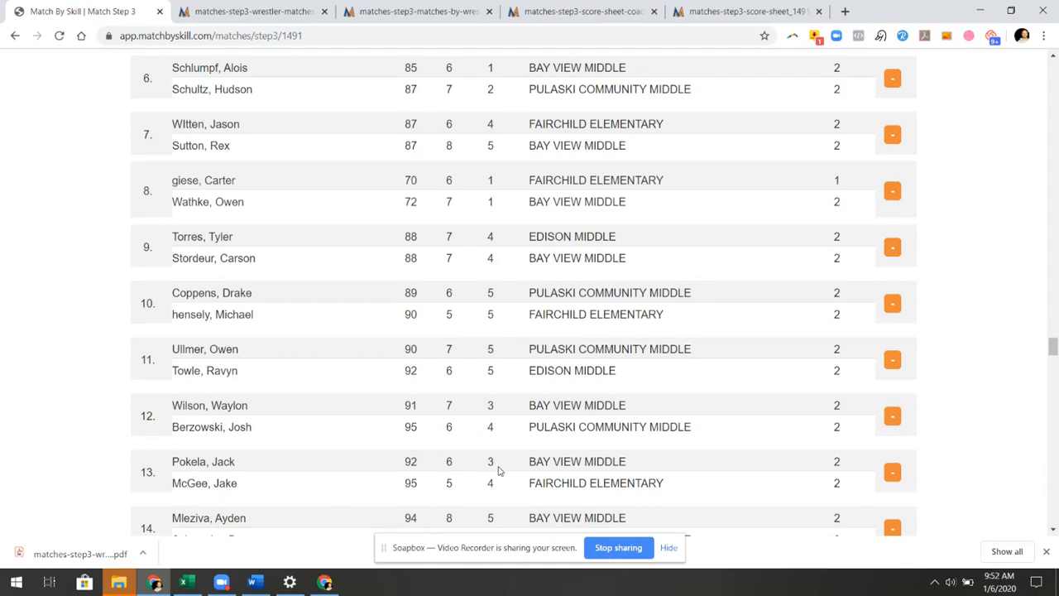
scroll(500, 470, down, 1)
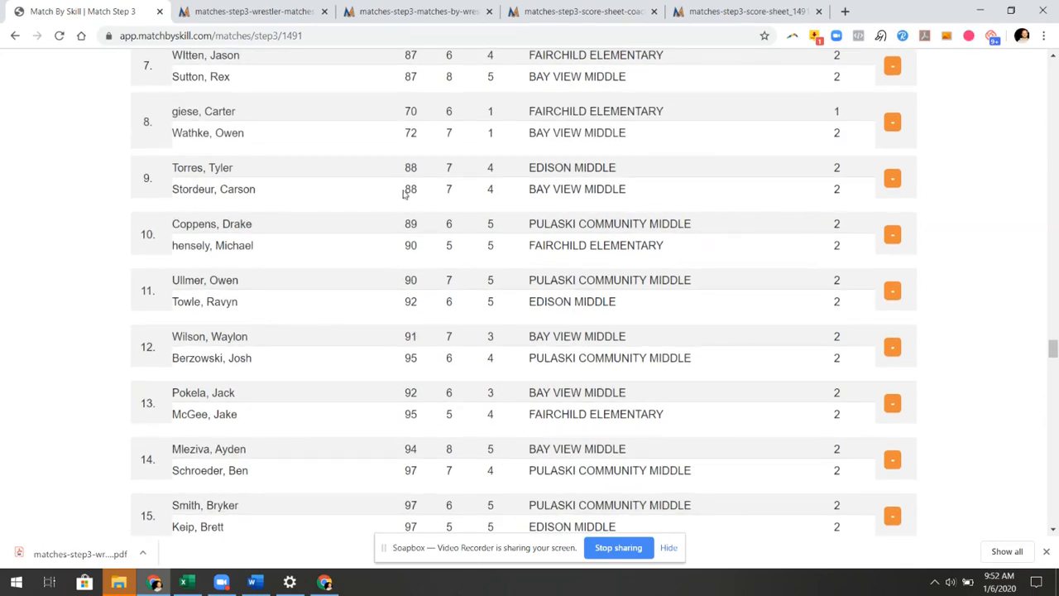
scroll(440, 348, up, 8)
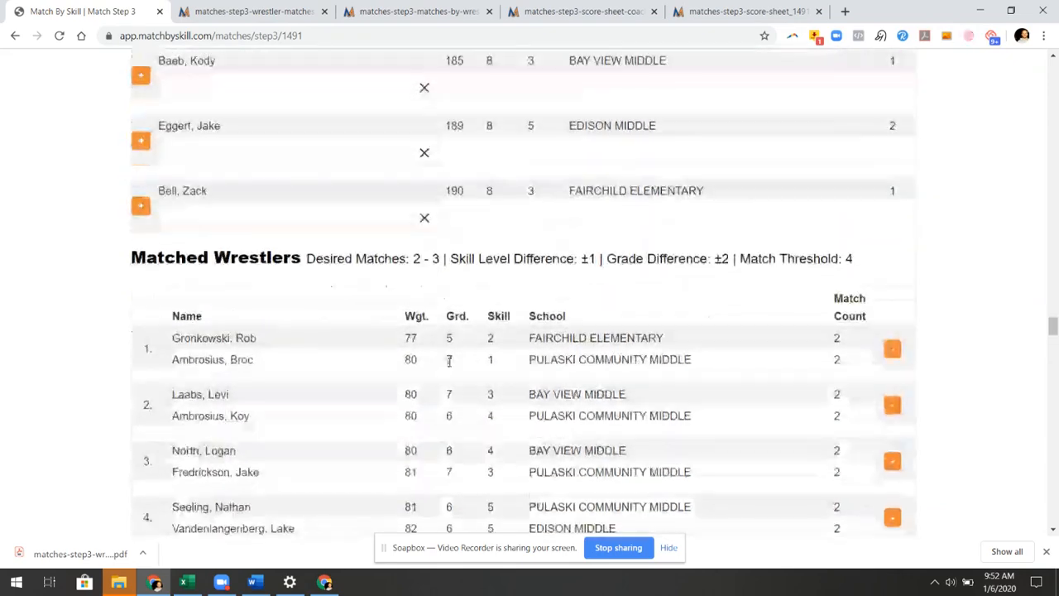
scroll(438, 363, down, 16)
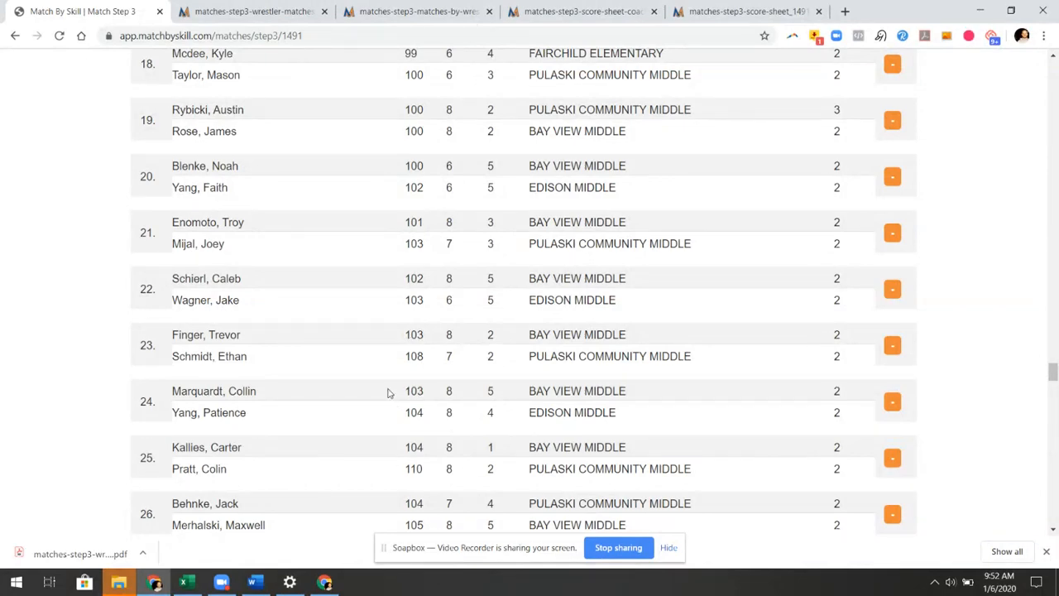
scroll(392, 459, down, 2)
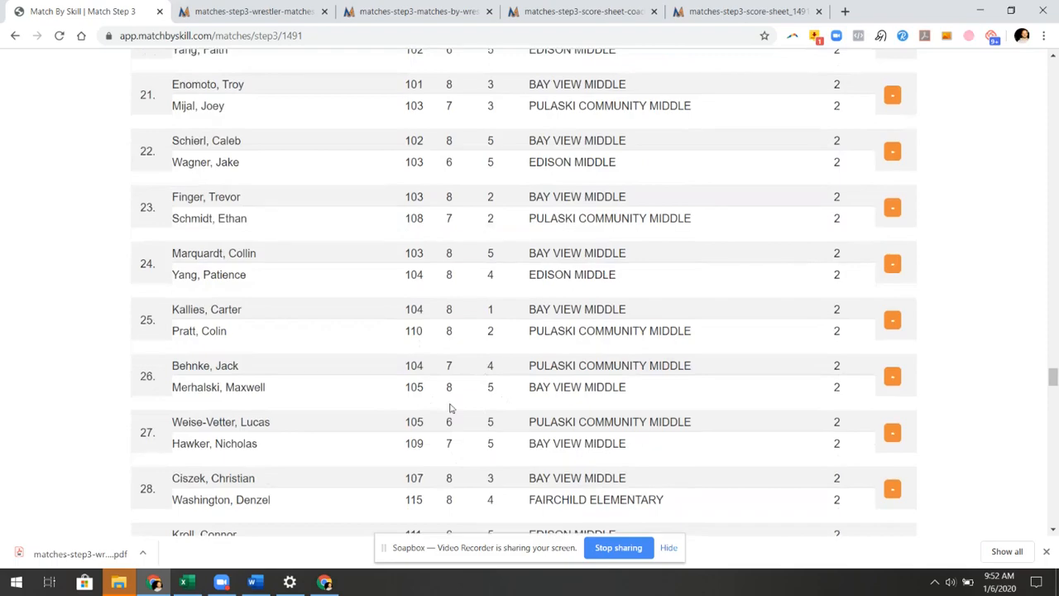
scroll(438, 434, down, 12)
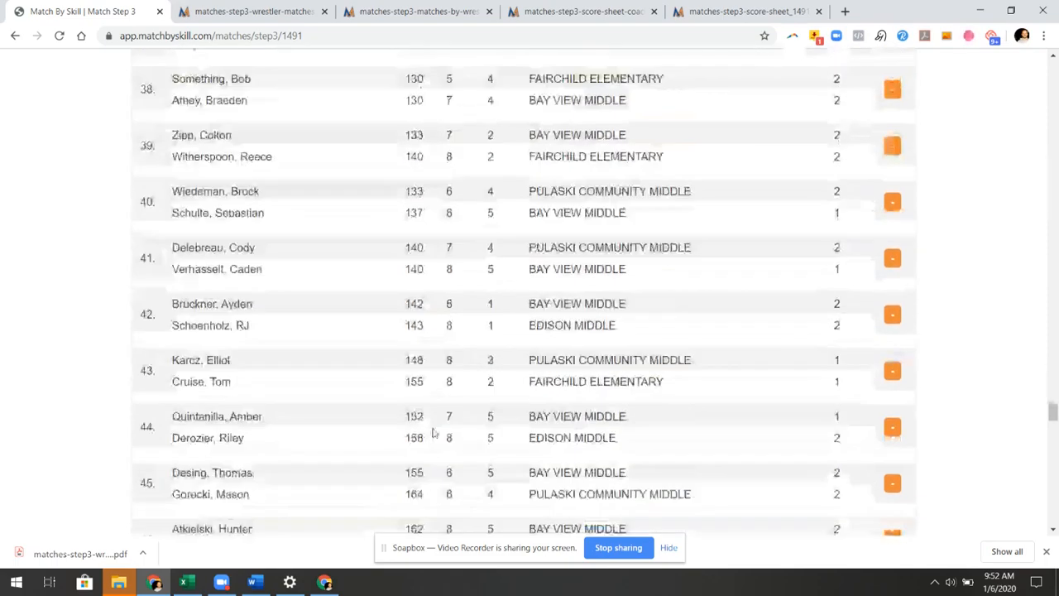
scroll(432, 432, down, 20)
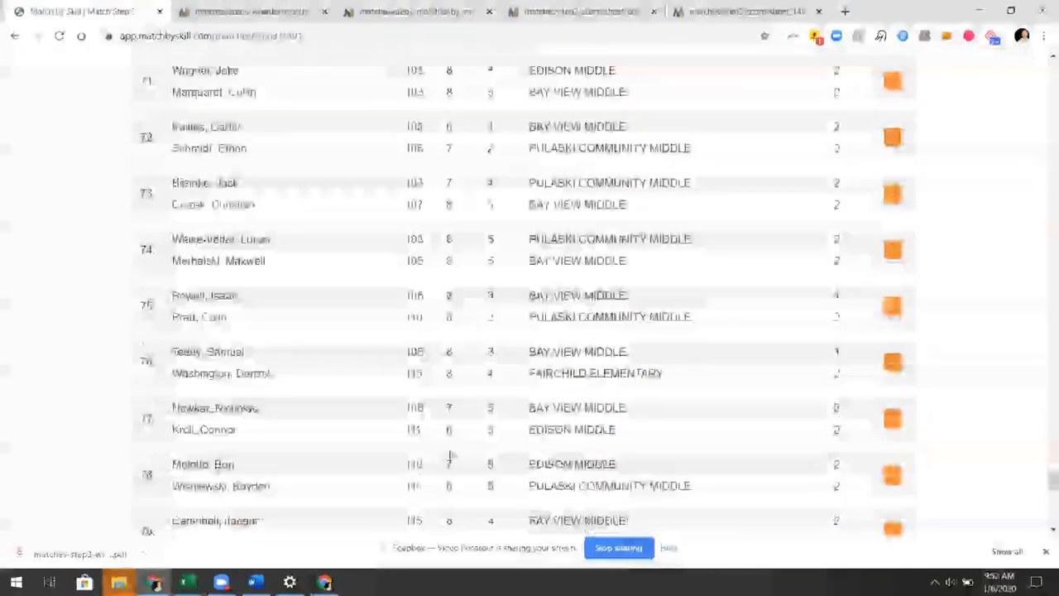
scroll(449, 439, down, 12)
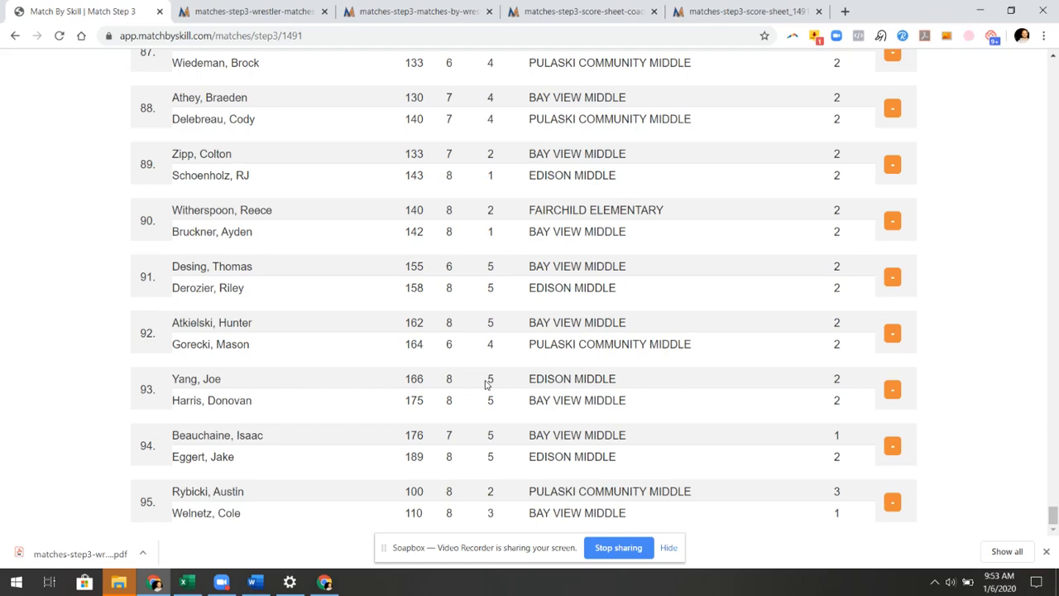
scroll(473, 351, up, 15)
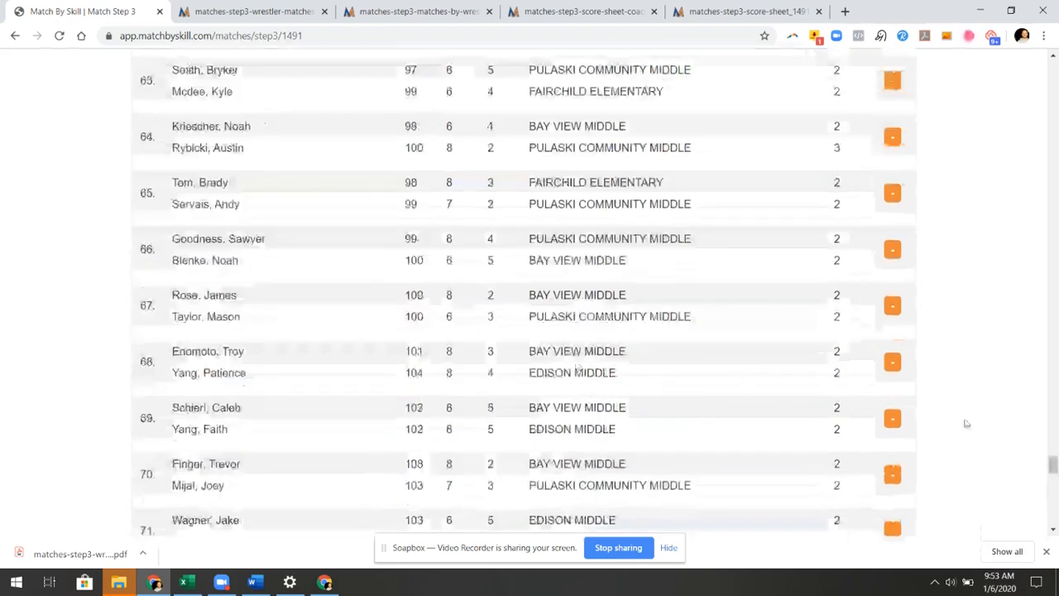
drag(1053, 465, 986, 68)
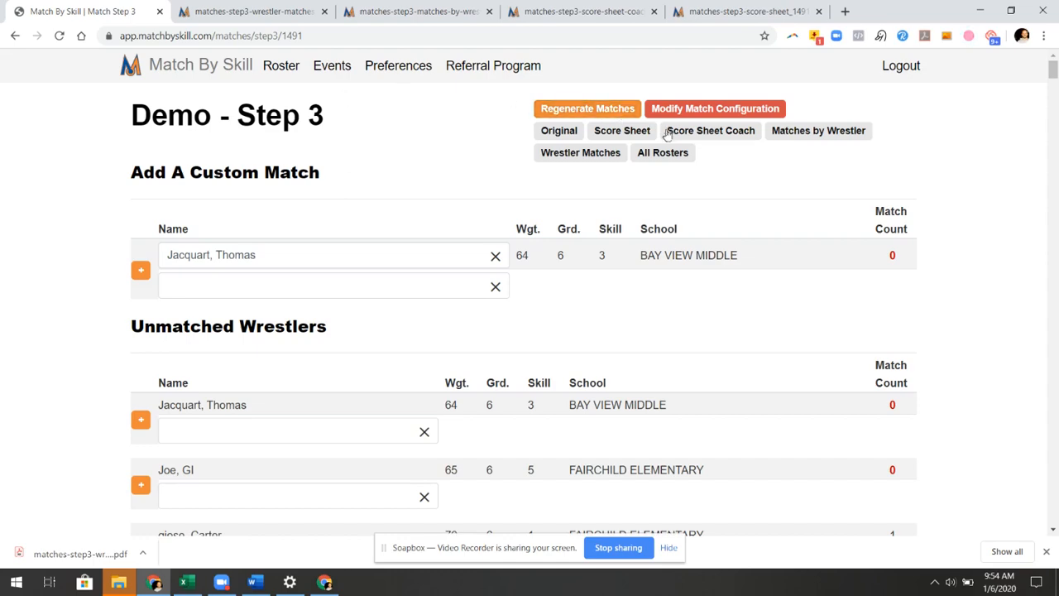
Return to the event setup and change the new participant's state from Wisconsin to Alaska
click(685, 113)
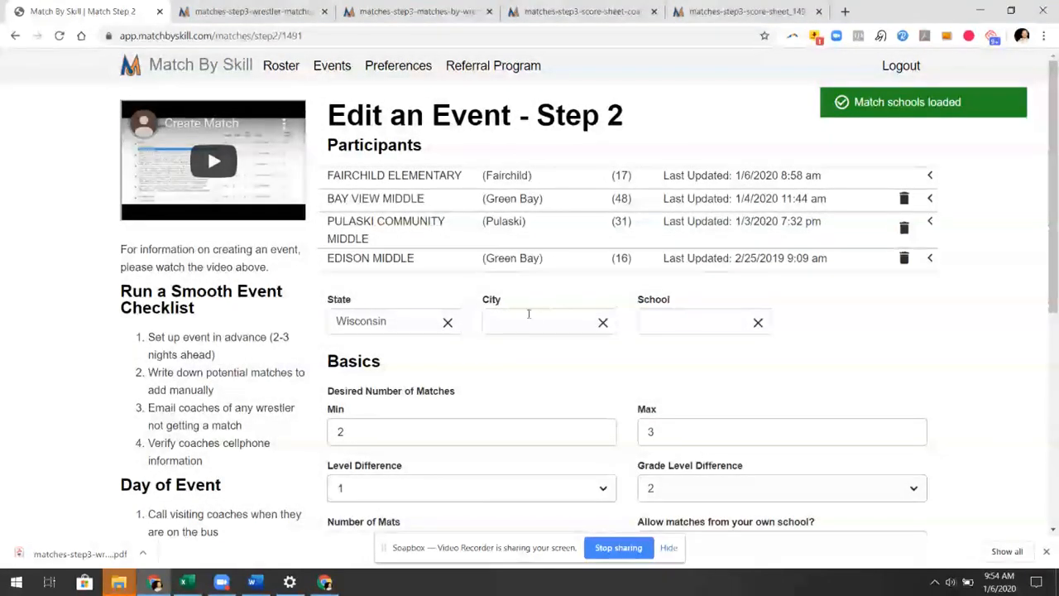
click(534, 324)
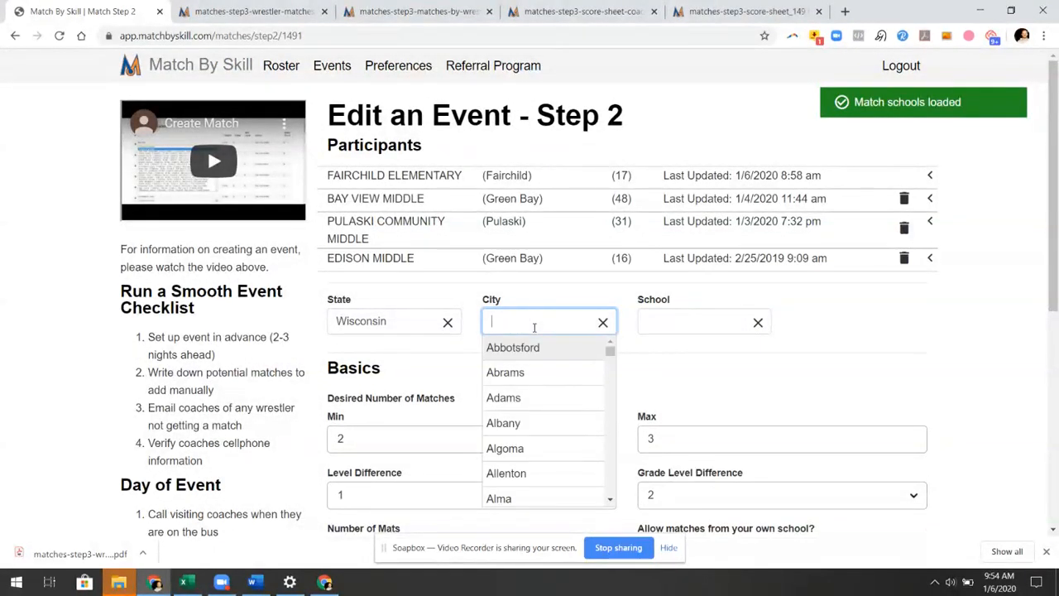
click(409, 320)
key(BackSpace)
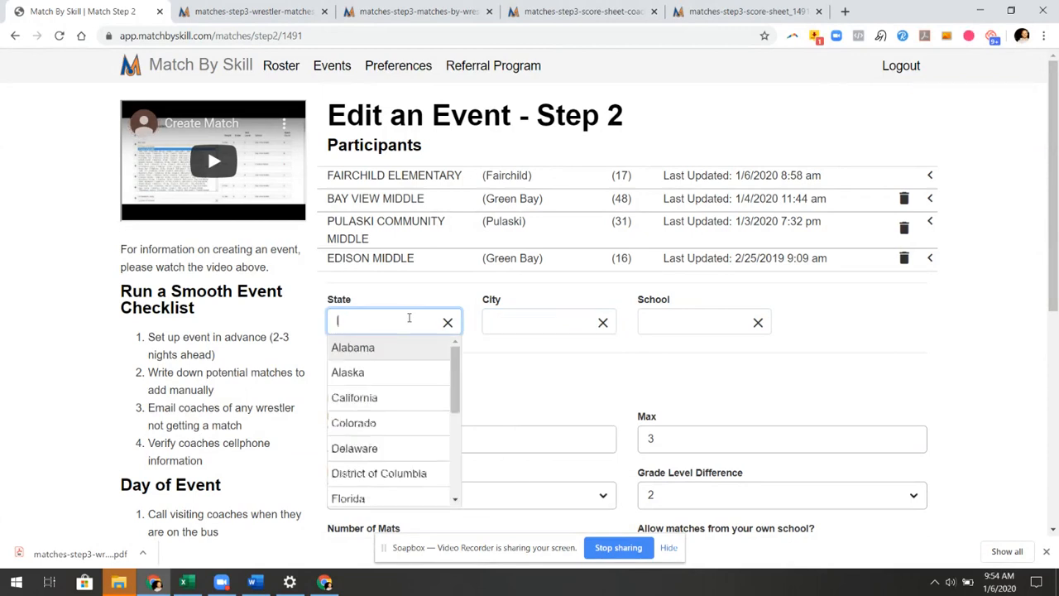
text(al)
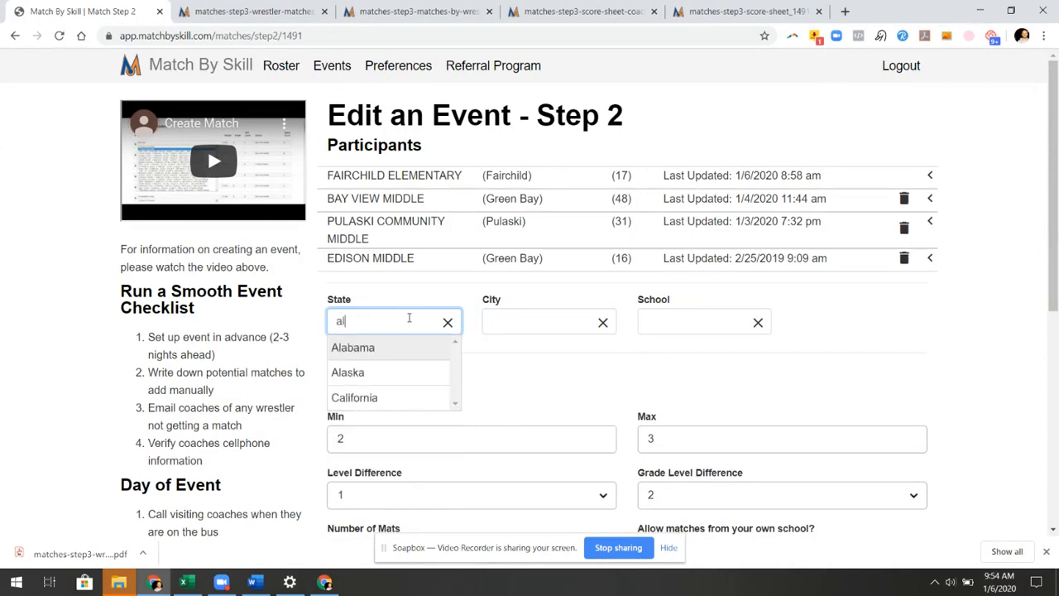
click(394, 372)
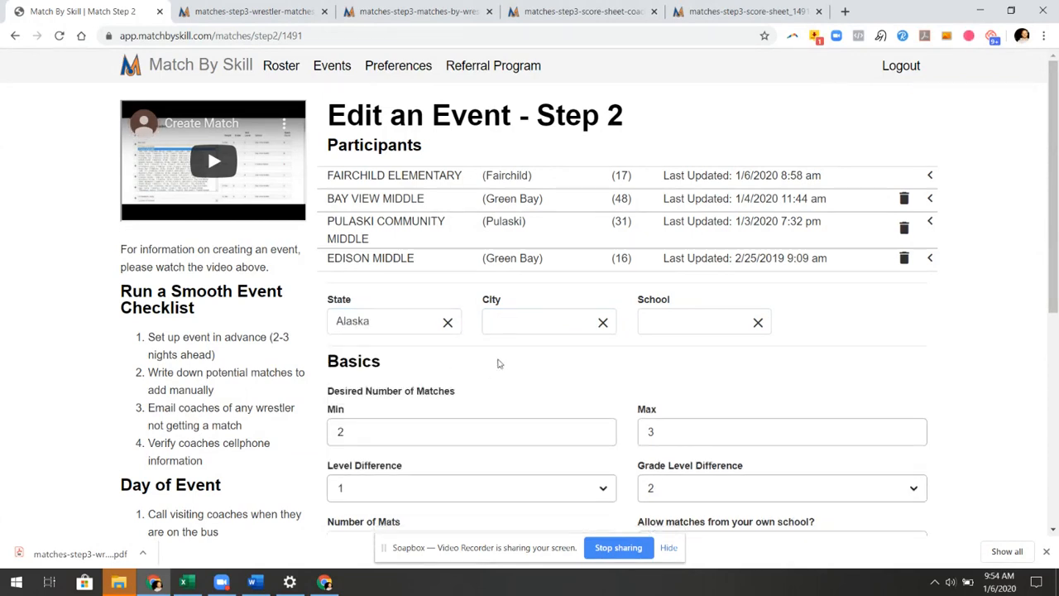
Choose Edna Bay as the city and add EDNA BAY SCHOOL as a participant
click(507, 325)
scroll(560, 426, down, 20)
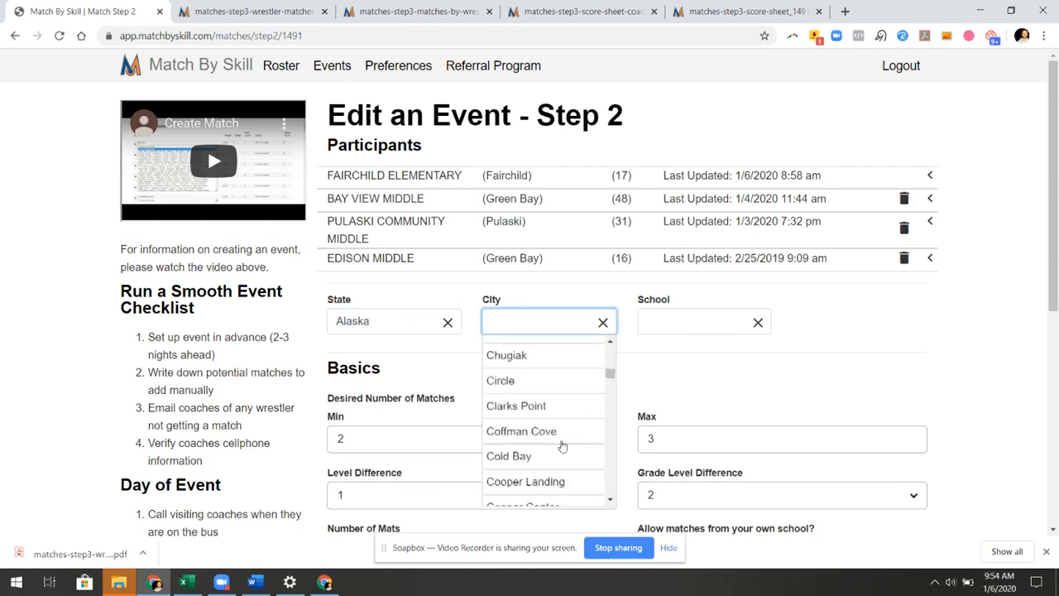
click(525, 401)
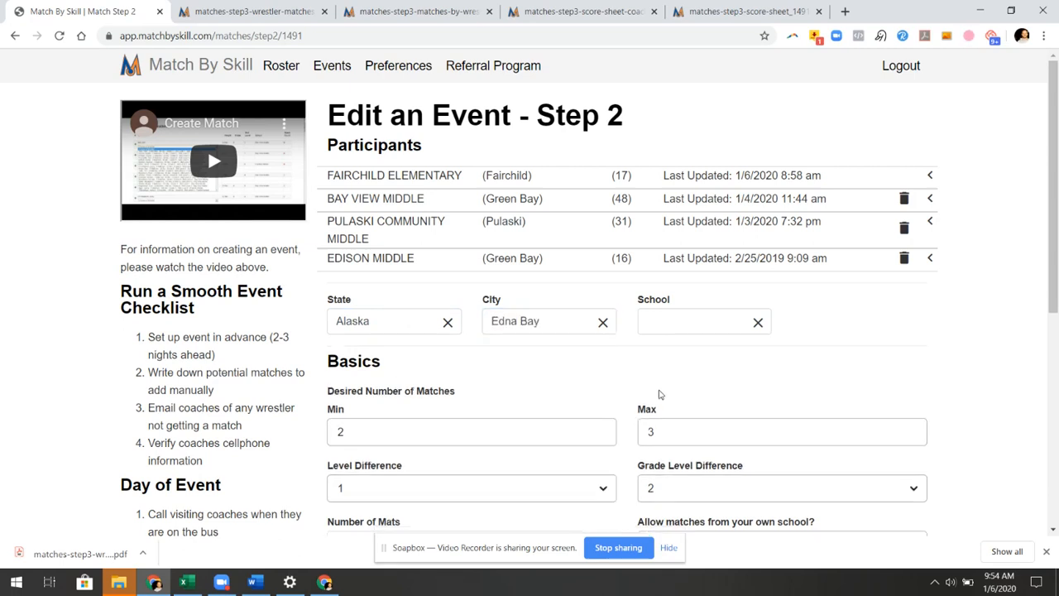
click(671, 326)
click(689, 347)
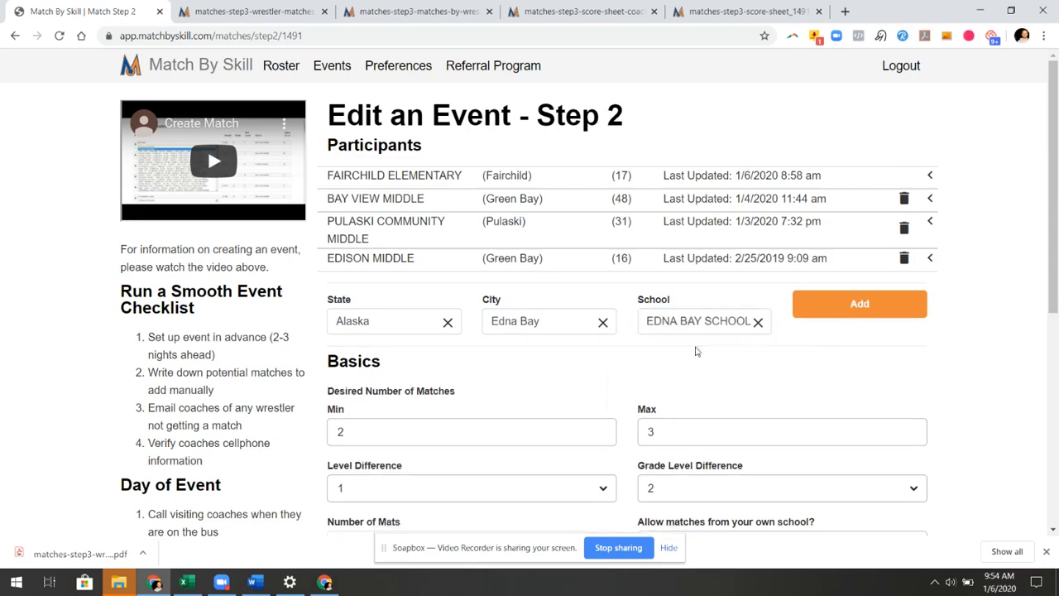
click(838, 310)
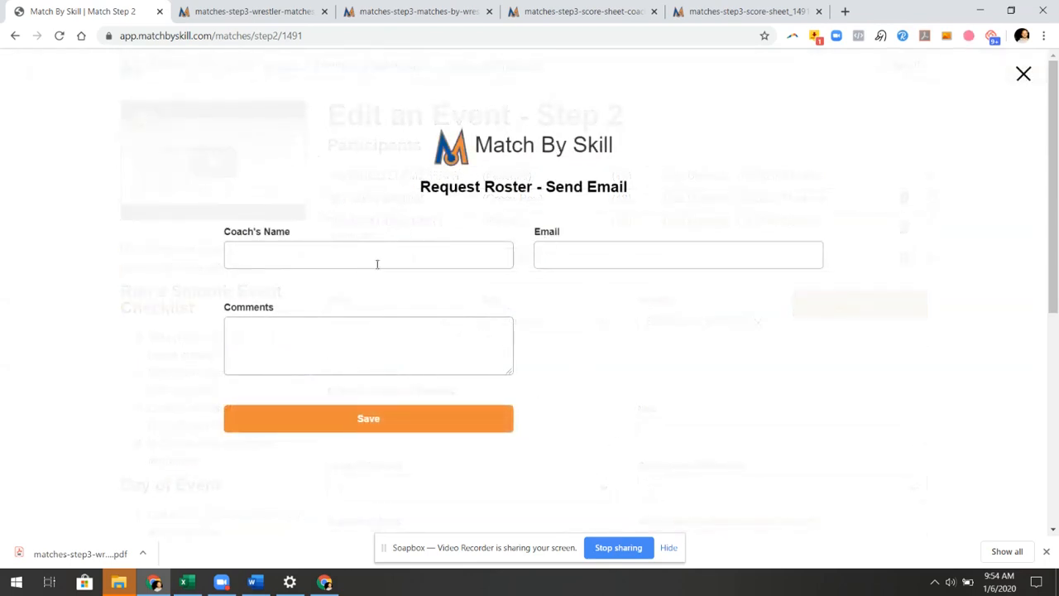
Enter the coach's name and e-mail with comment 'Here is your invitation', and send the request
click(351, 253)
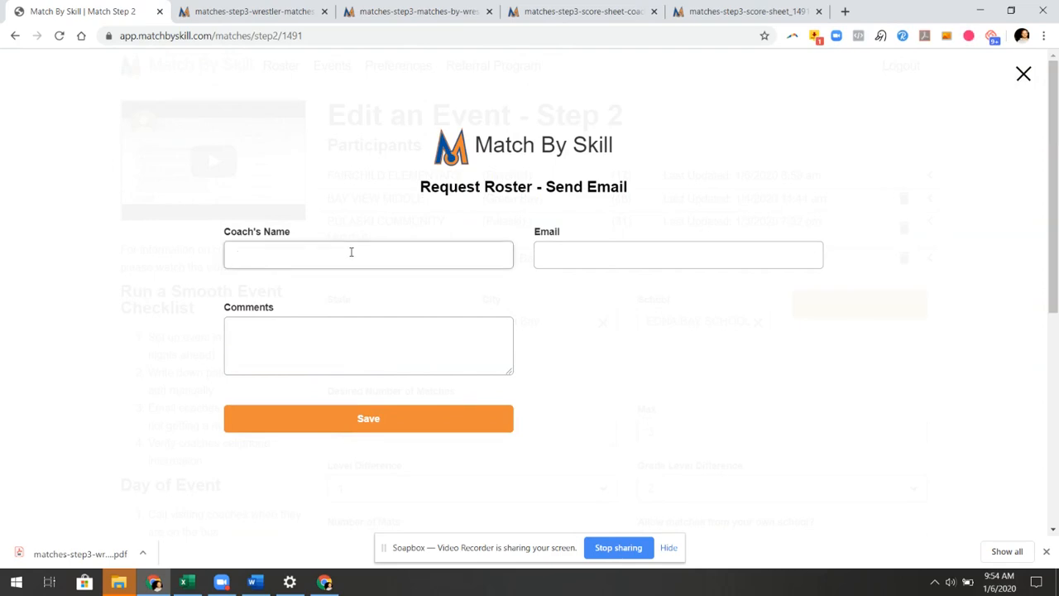
text(Chad)
key(Tab)
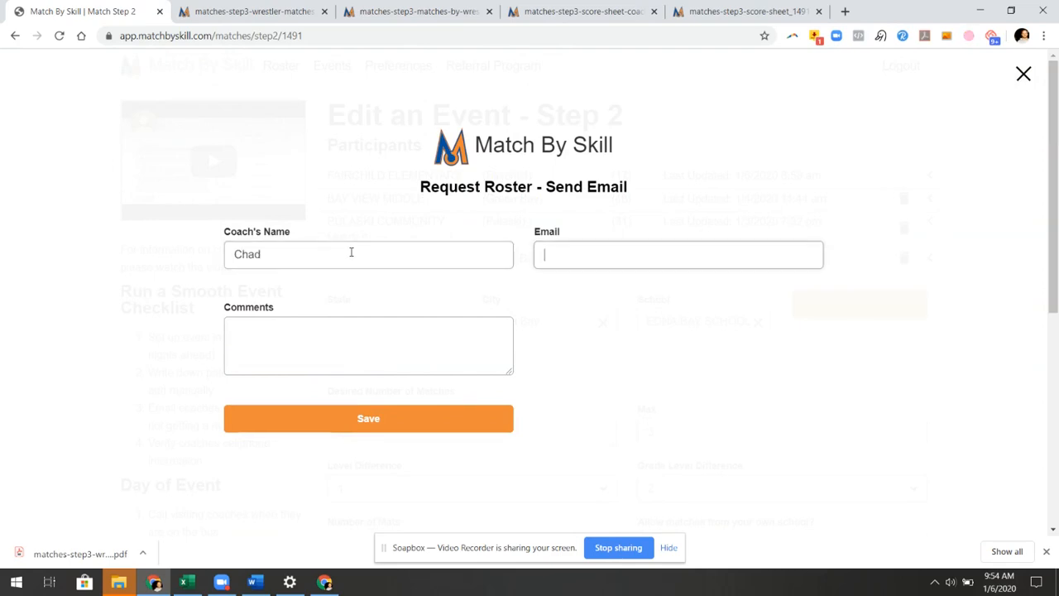
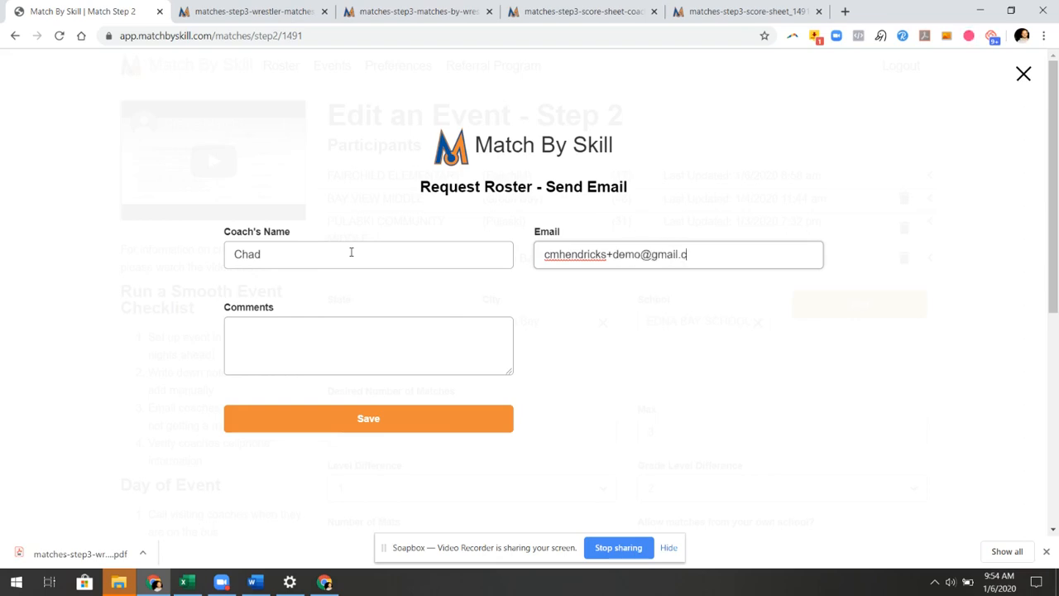
key(Tab)
text(Here )
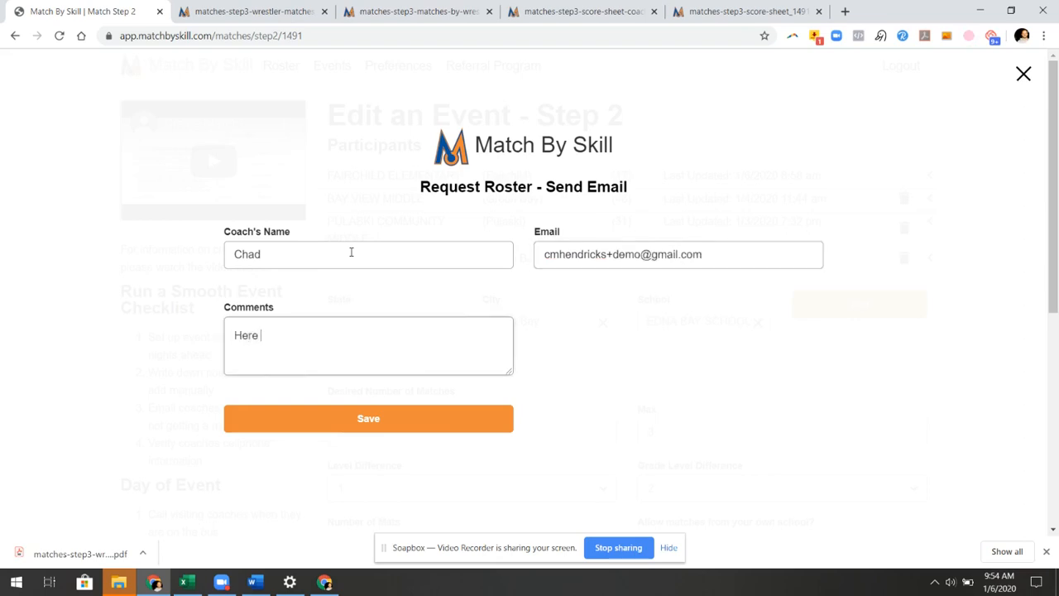
text(is your invitation)
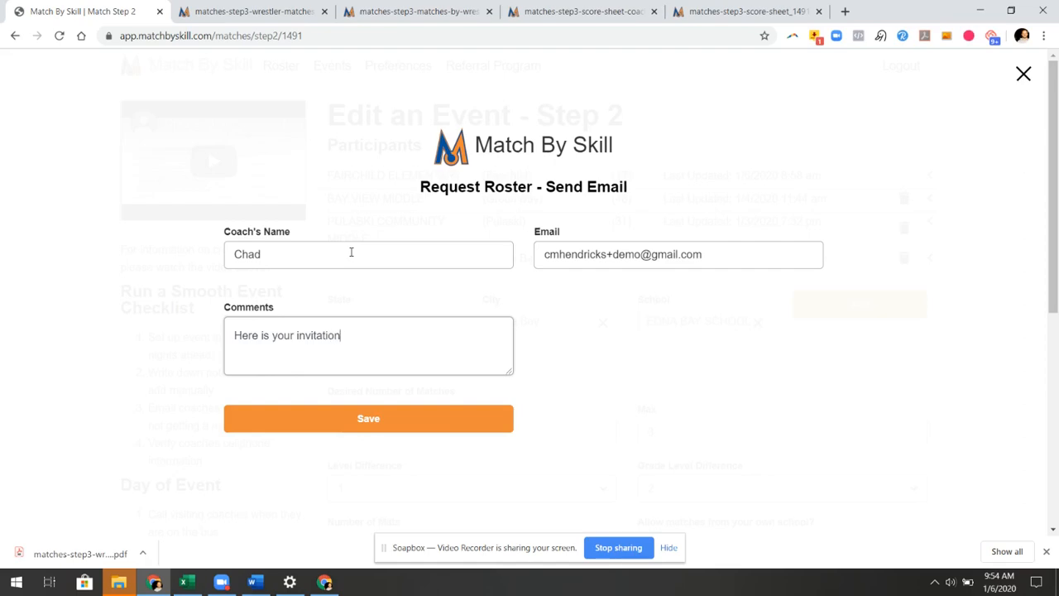
click(404, 428)
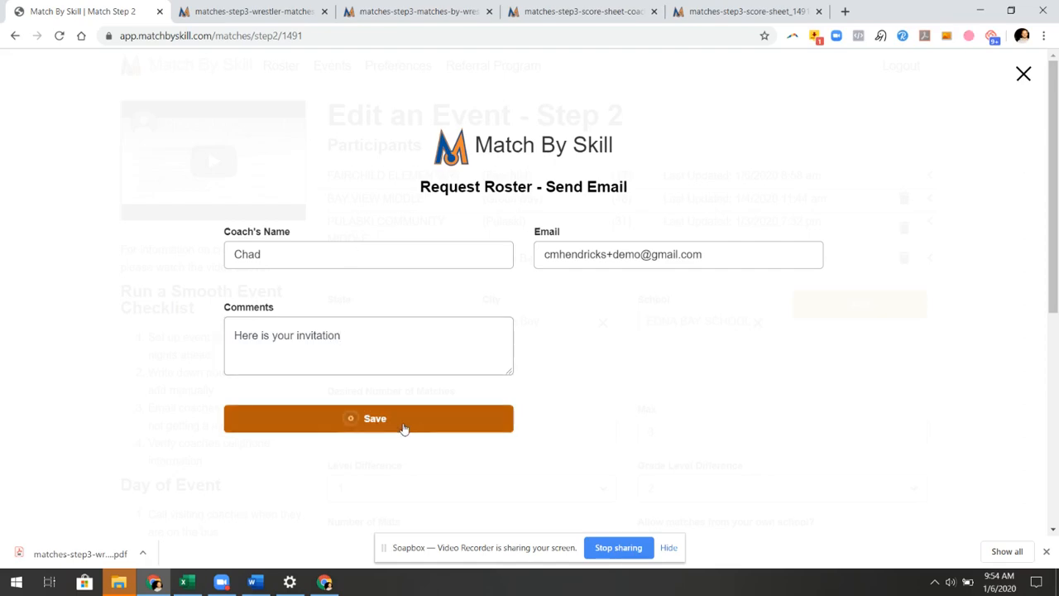